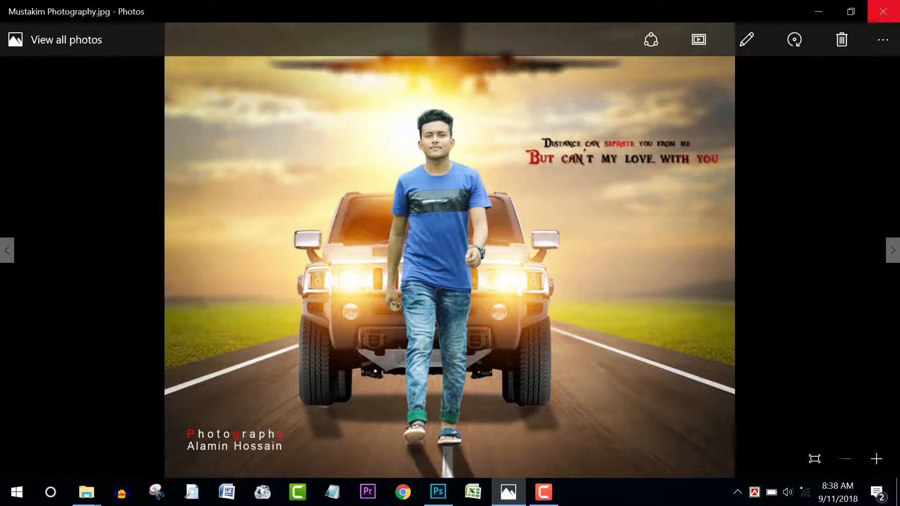
# Step: Close the Photos preview of the finished composite and minimize Photoshop to show the desktop
pyautogui.click(882, 11)
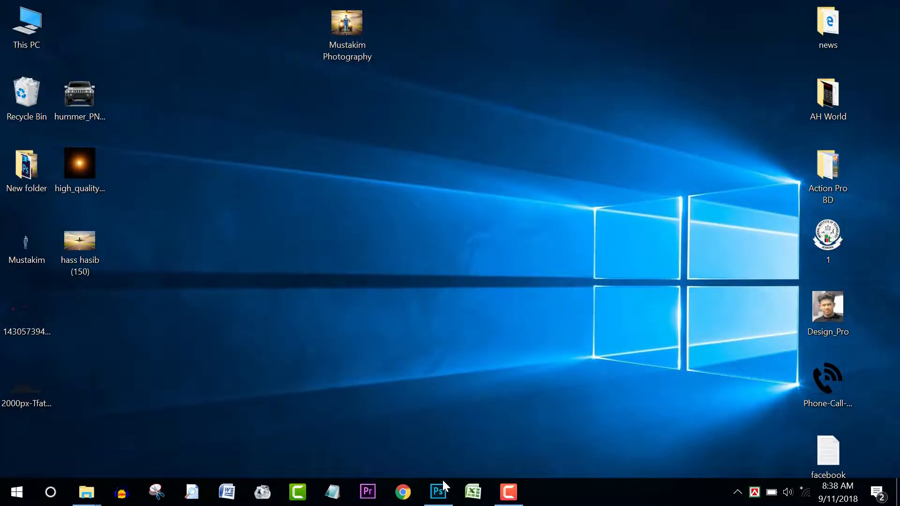
pyautogui.click(438, 491)
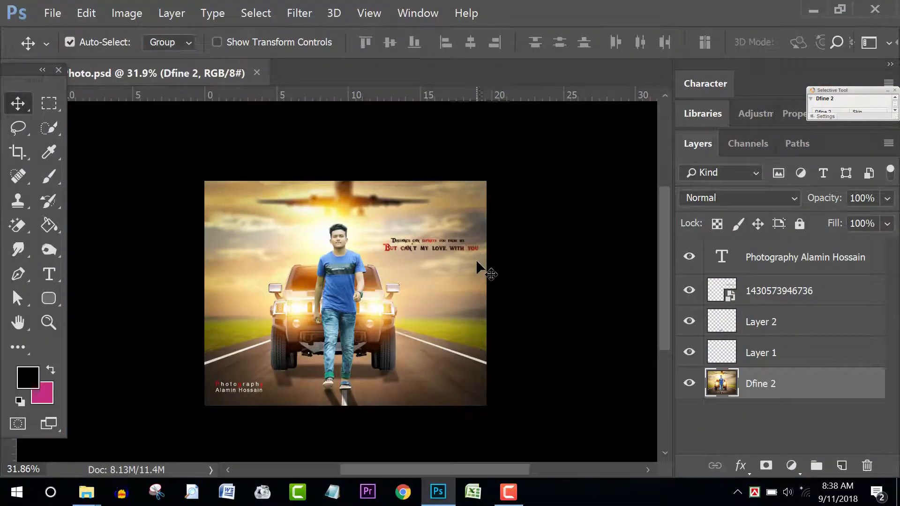
pyautogui.click(815, 8)
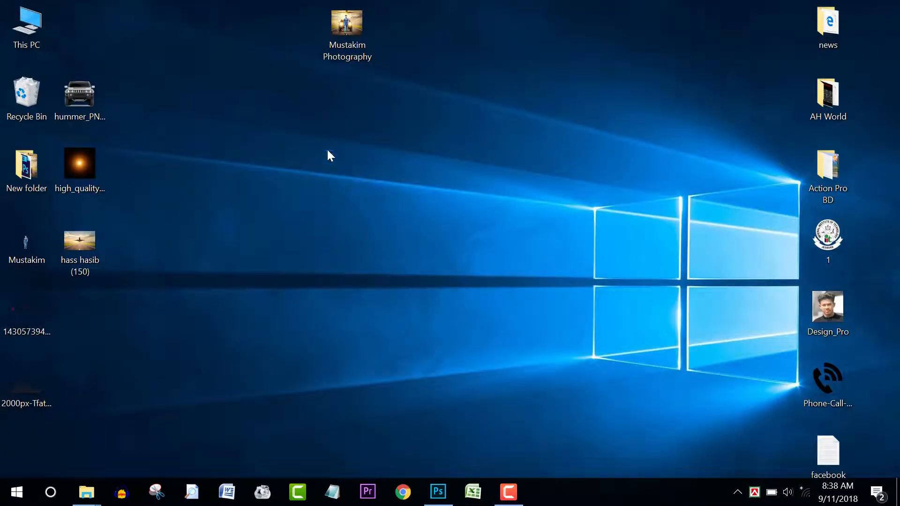
pyautogui.moveTo(79, 246); pyautogui.dragTo(364, 71)
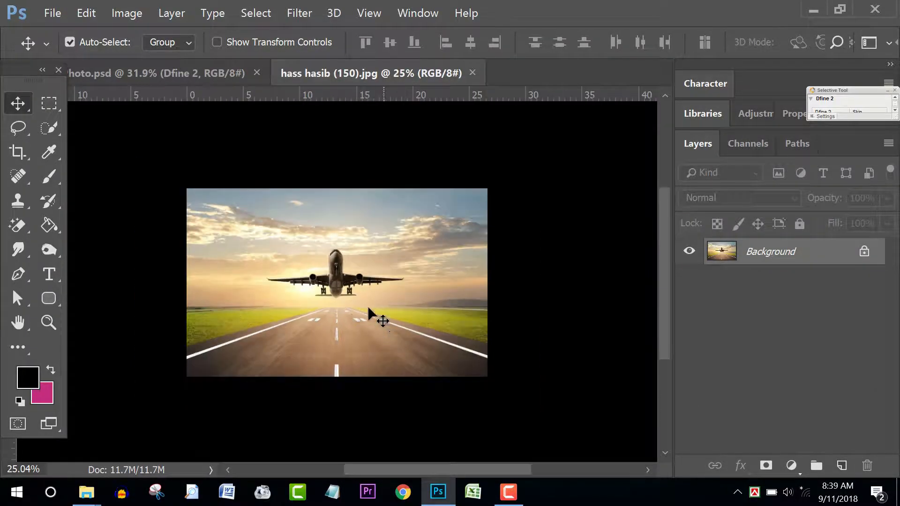
pyautogui.scroll(2, 333, 305)
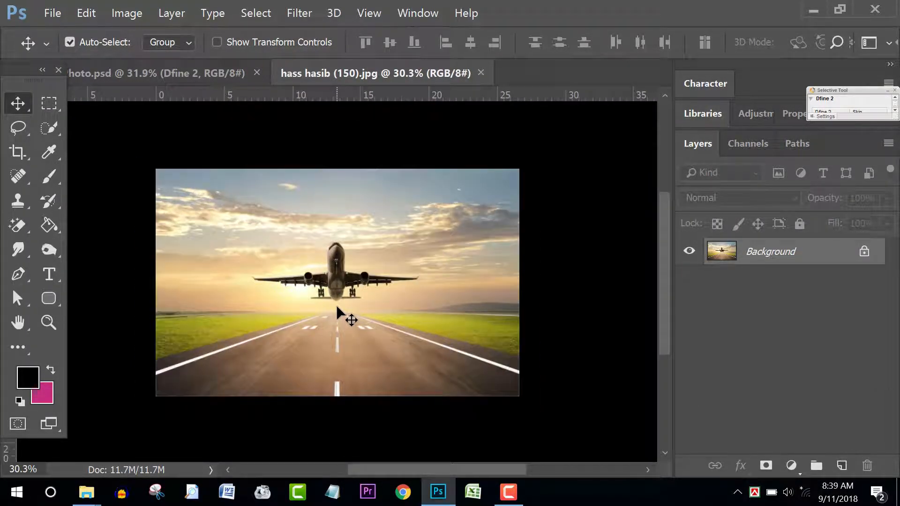
pyautogui.scroll(-2, 336, 304)
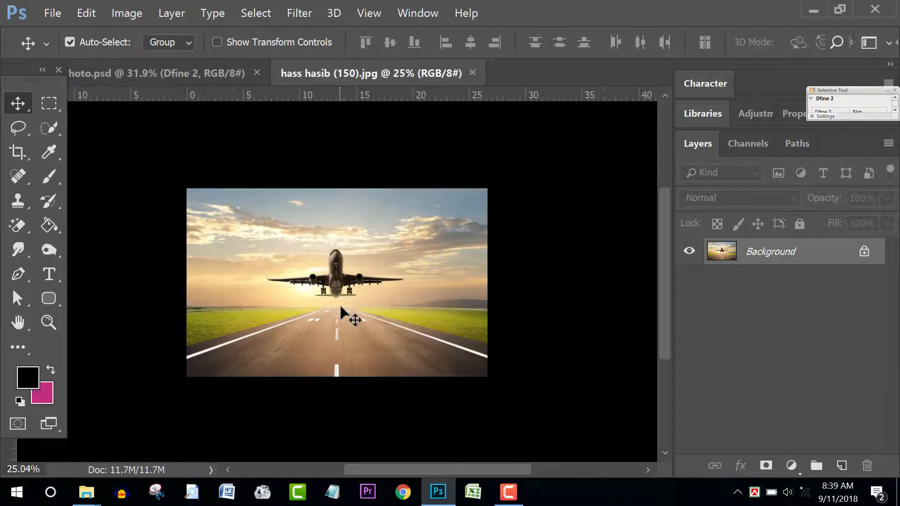
# Step: Open Mustakim.png from the desktop as a second Photoshop document
pyautogui.click(813, 10)
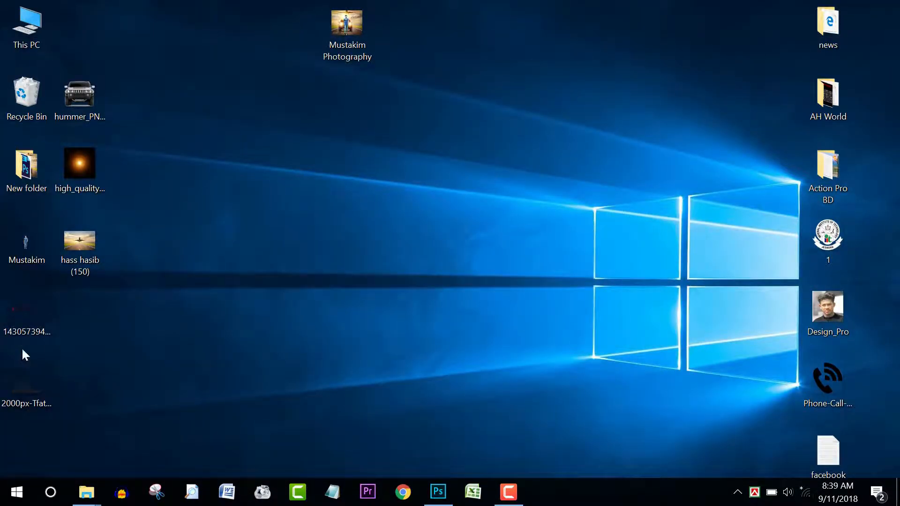
pyautogui.moveTo(25, 240); pyautogui.dragTo(433, 334)
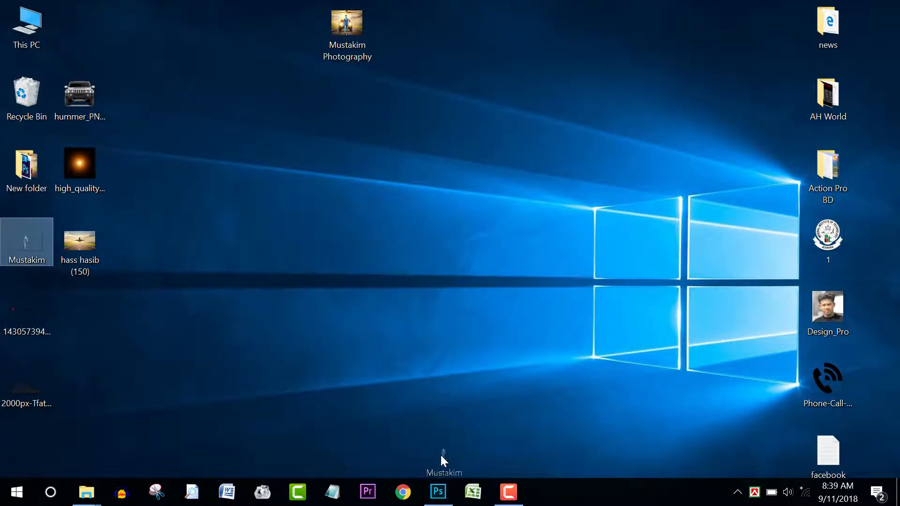
pyautogui.moveTo(443, 459); pyautogui.dragTo(471, 382)
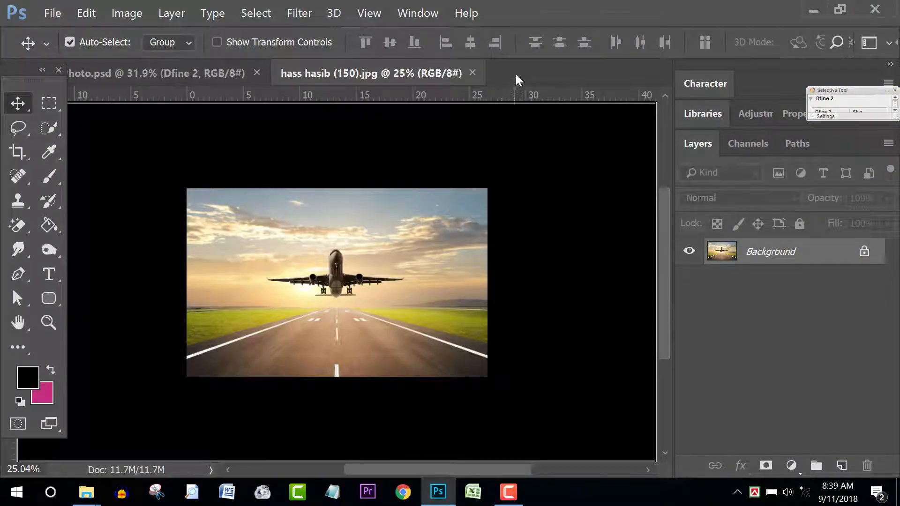
pyautogui.moveTo(516, 75); pyautogui.dragTo(516, 74)
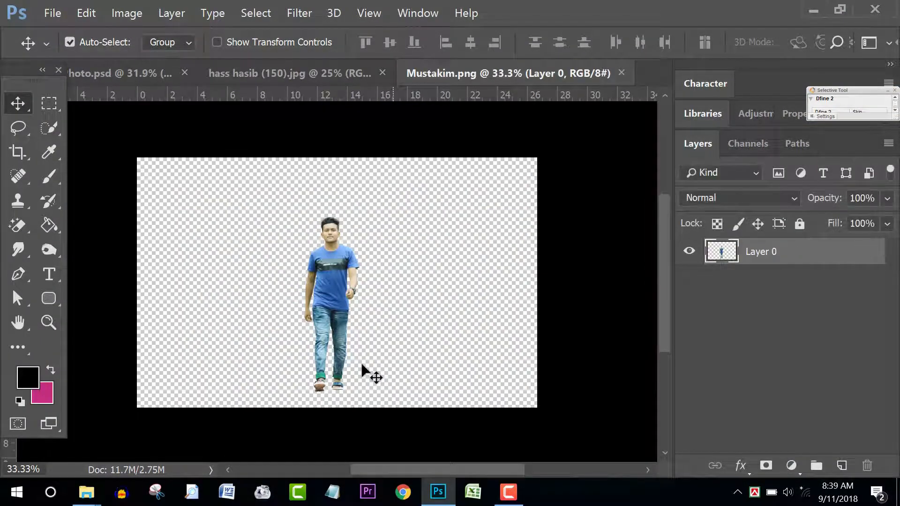
# Step: Zoom to inspect the image, then refresh the desktop and return to Photoshop
pyautogui.scroll(5, 345, 319)
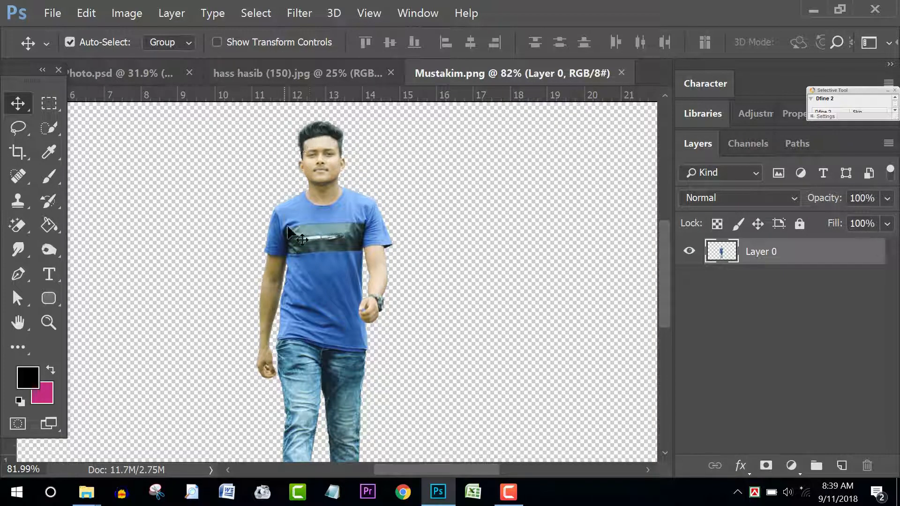
pyautogui.scroll(-5, 358, 315)
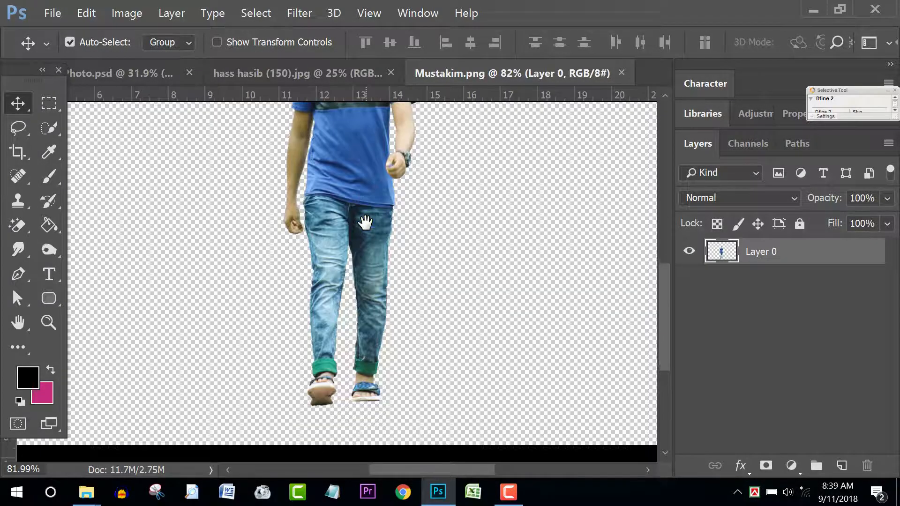
pyautogui.scroll(5, 329, 261)
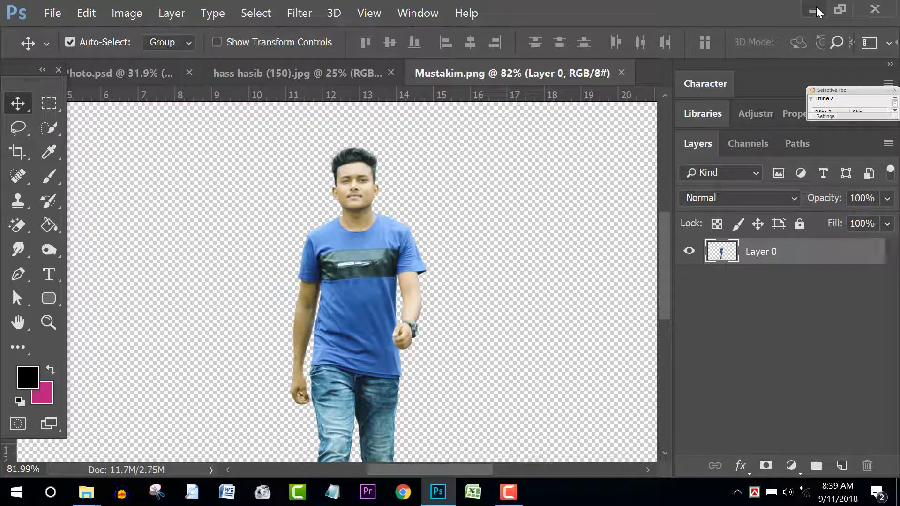
pyautogui.click(814, 9)
pyautogui.rightClick(261, 194)
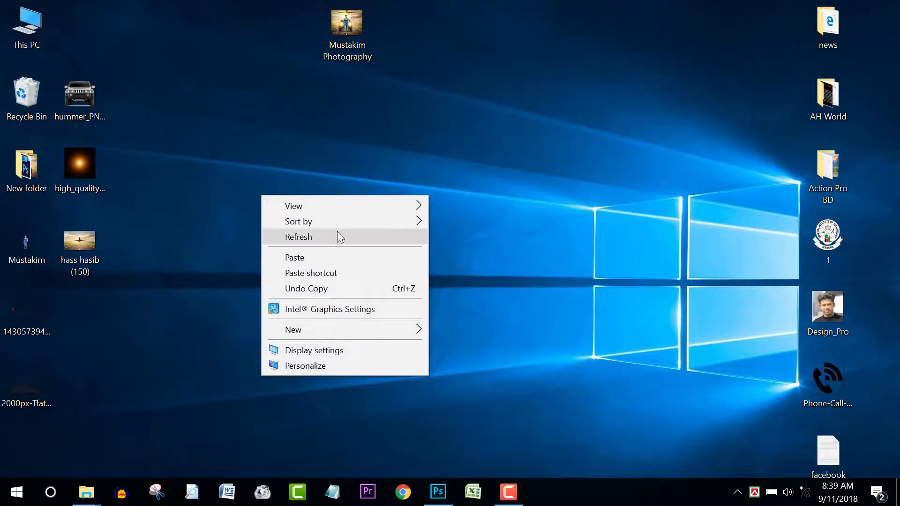
pyautogui.click(311, 240)
pyautogui.click(437, 492)
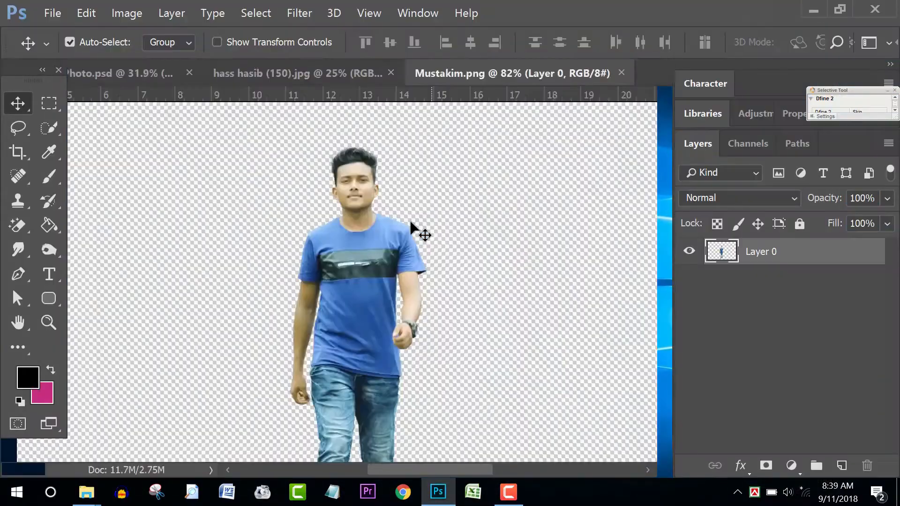
pyautogui.scroll(3, 411, 224)
pyautogui.click(318, 73)
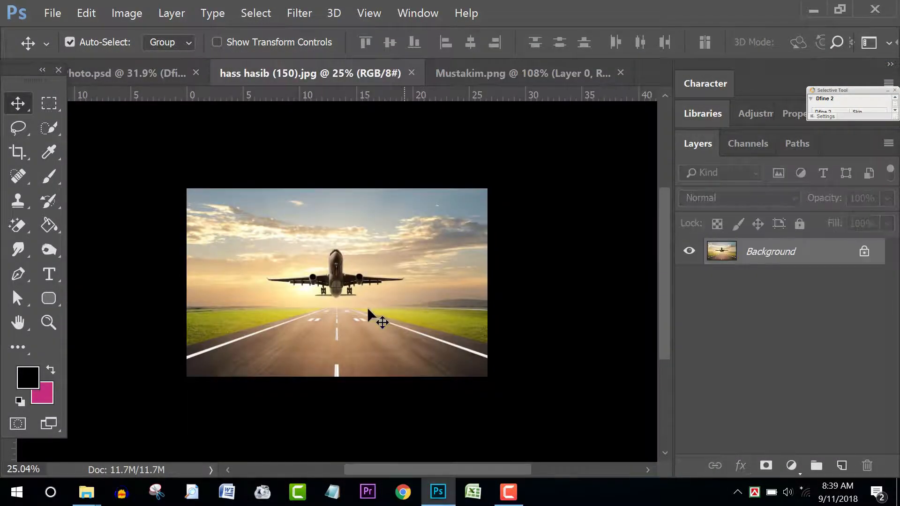
pyautogui.scroll(2, 364, 309)
pyautogui.scroll(-1, 364, 309)
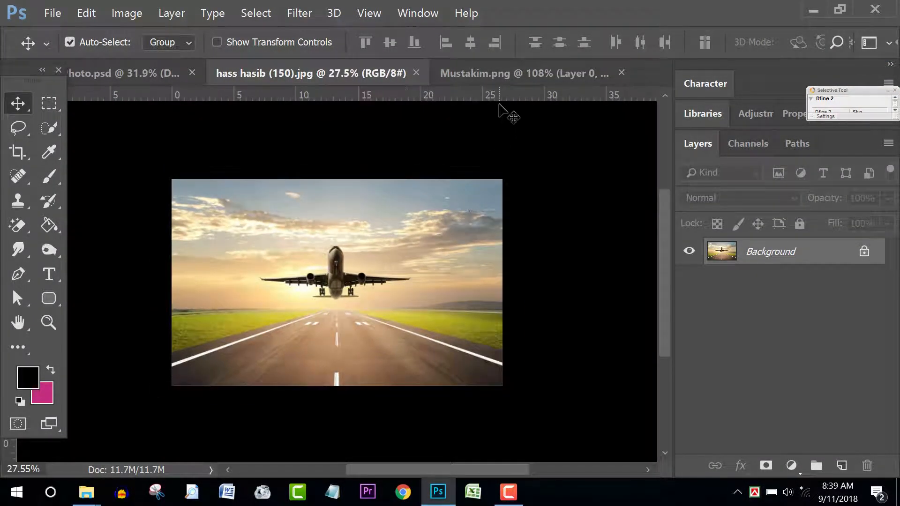
pyautogui.click(501, 71)
pyautogui.moveTo(301, 221); pyautogui.dragTo(345, 287)
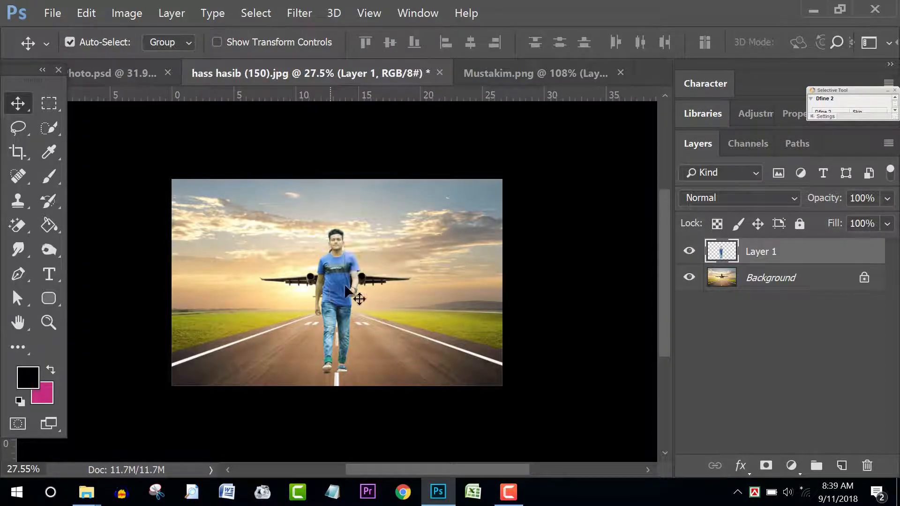
pyautogui.click(689, 252)
pyautogui.scroll(3, 417, 287)
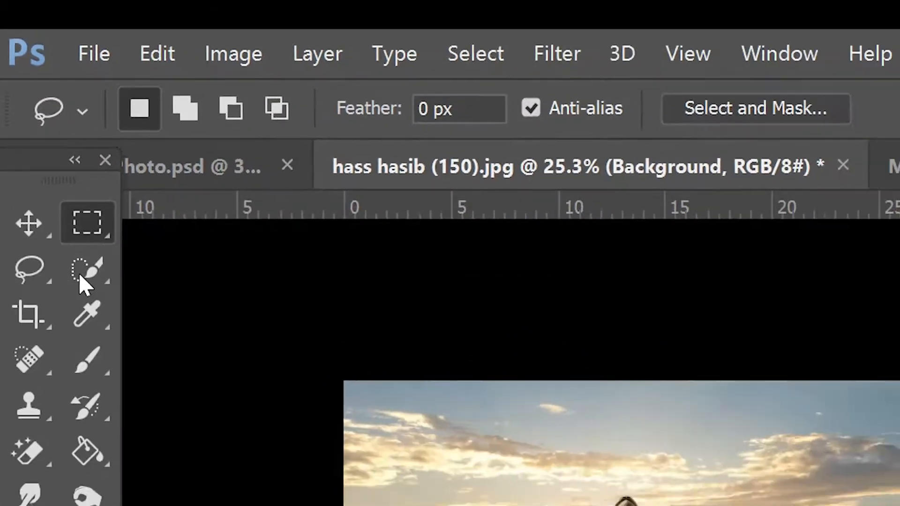
# Step: Marquee-select the sky and airplane down to the horizon and copy them to Layer 2
pyautogui.click(104, 296)
pyautogui.scroll(-1, 264, 254)
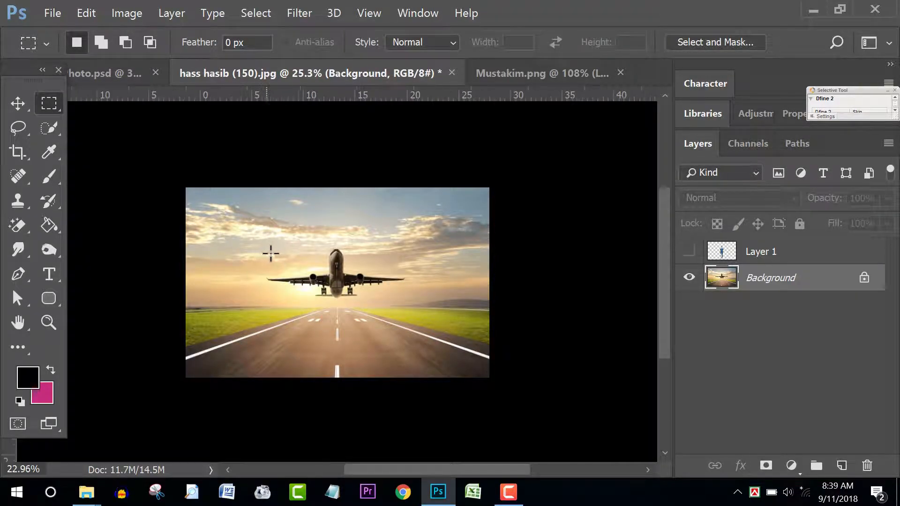
pyautogui.scroll(3, 219, 254)
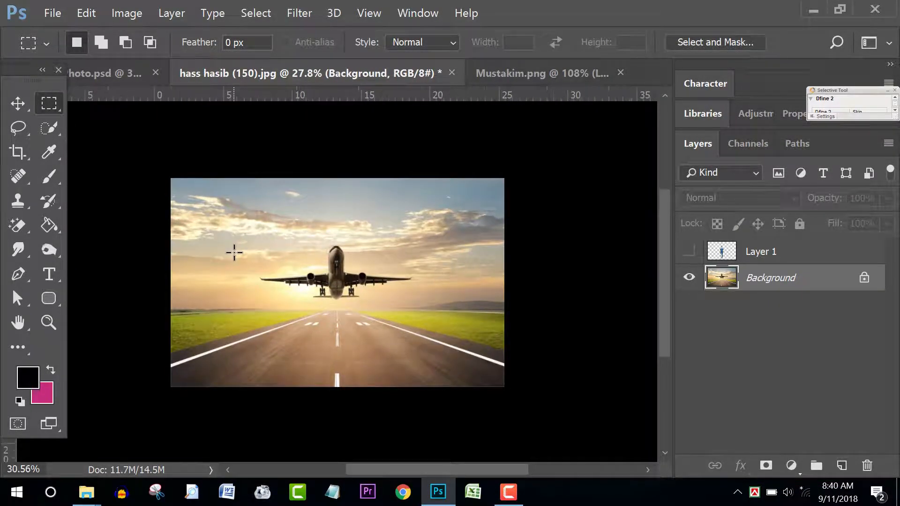
pyautogui.moveTo(155, 168); pyautogui.dragTo(534, 305)
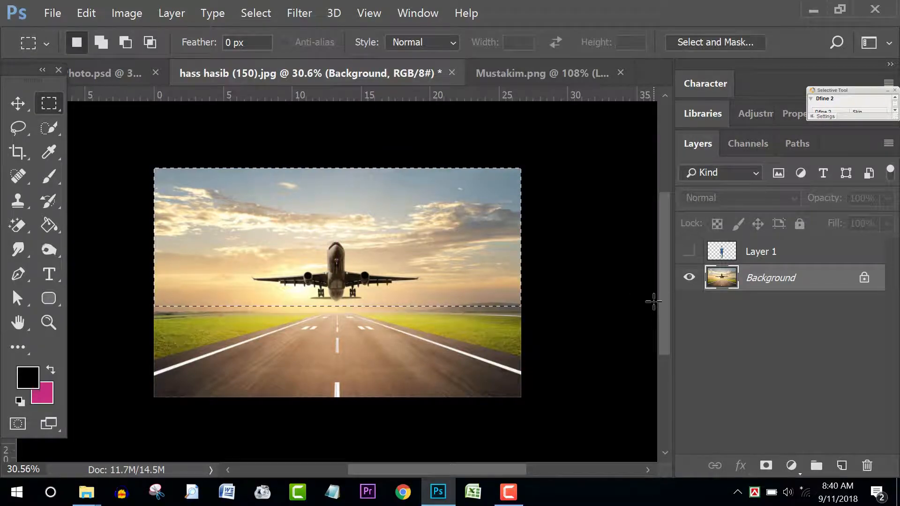
pyautogui.hotkey('ctrl', 'j')
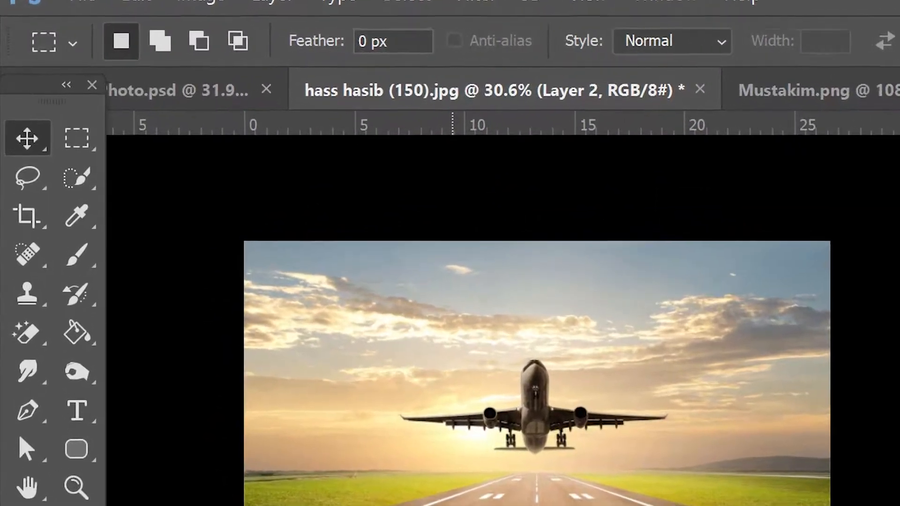
# Step: Squash Layer 2 to 62.45% height and move it against the canvas top edge
pyautogui.press('v')
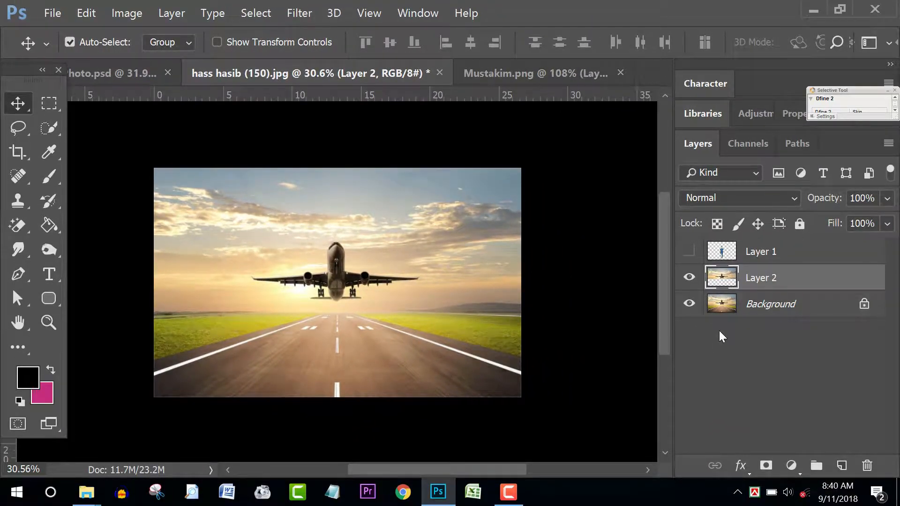
pyautogui.hotkey('shift', 'Up')
pyautogui.hotkey('shift', 'Up')
pyautogui.hotkey('shift', 'Up')
pyautogui.hotkey('shift', 'Up')
pyautogui.hotkey('shift', 'Up')
pyautogui.hotkey('shift', 'Up')
pyautogui.hotkey('shift', 'Up')
pyautogui.hotkey('shift', 'Up')
pyautogui.hotkey('shift', 'Up')
pyautogui.hotkey('shift', 'Up')
pyautogui.hotkey('shift', 'Up')
pyautogui.hotkey('shift', 'Up')
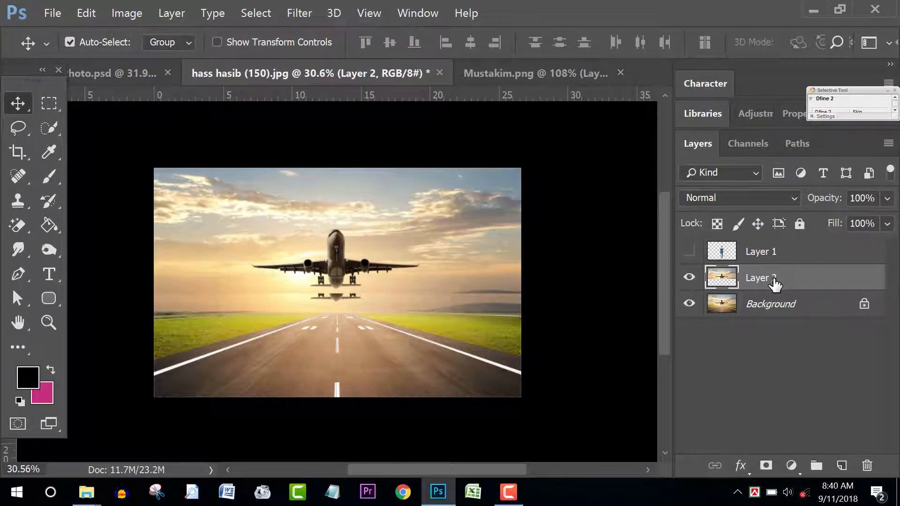
pyautogui.hotkey('shift', 'Up')
pyautogui.hotkey('shift', 'Up')
pyautogui.hotkey('shift', 'Up')
pyautogui.hotkey('shift', 'Up')
pyautogui.hotkey('shift', 'Up')
pyautogui.hotkey('shift', 'Up')
pyautogui.hotkey('shift', 'Up')
pyautogui.hotkey('shift', 'Up')
pyautogui.hotkey('shift', 'Up')
pyautogui.hotkey('shift', 'Up')
pyautogui.hotkey('shift', 'Up')
pyautogui.hotkey('shift', 'Up')
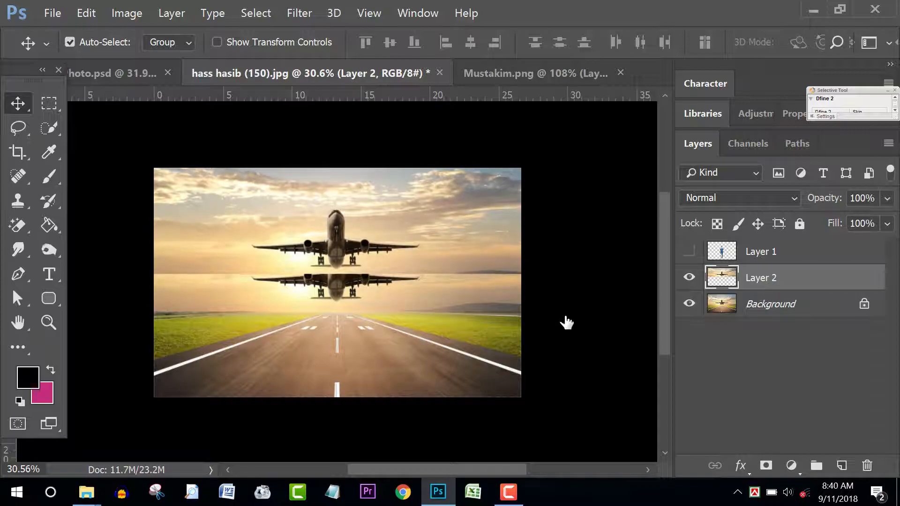
pyautogui.hotkey('ctrl', 't')
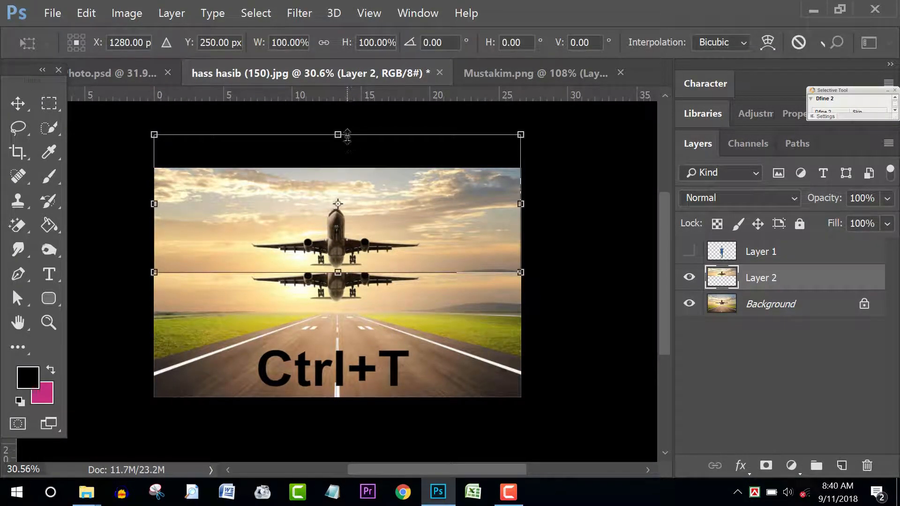
pyautogui.moveTo(342, 139); pyautogui.dragTo(337, 169)
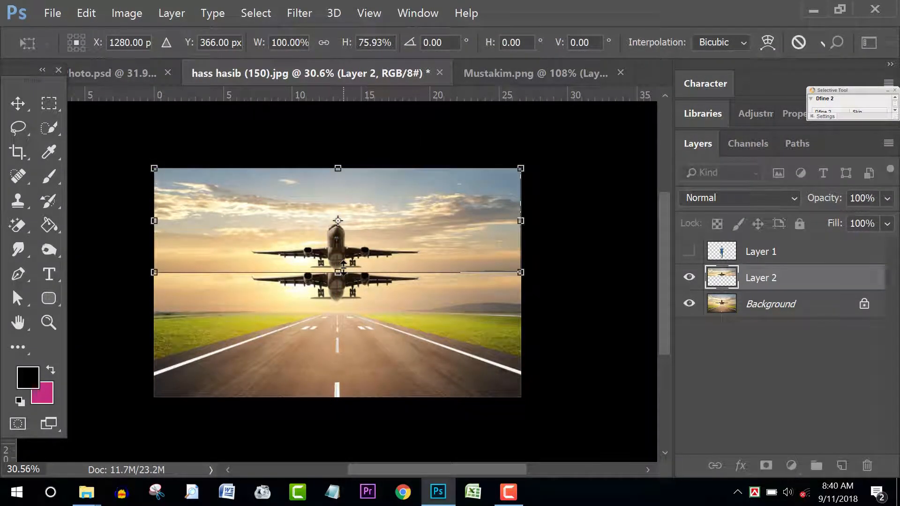
pyautogui.moveTo(343, 272); pyautogui.dragTo(347, 262)
pyautogui.moveTo(339, 168)
pyautogui.mouseDown()
pyautogui.moveTo(340, 159)
pyautogui.moveTo(338, 178)
pyautogui.mouseUp()
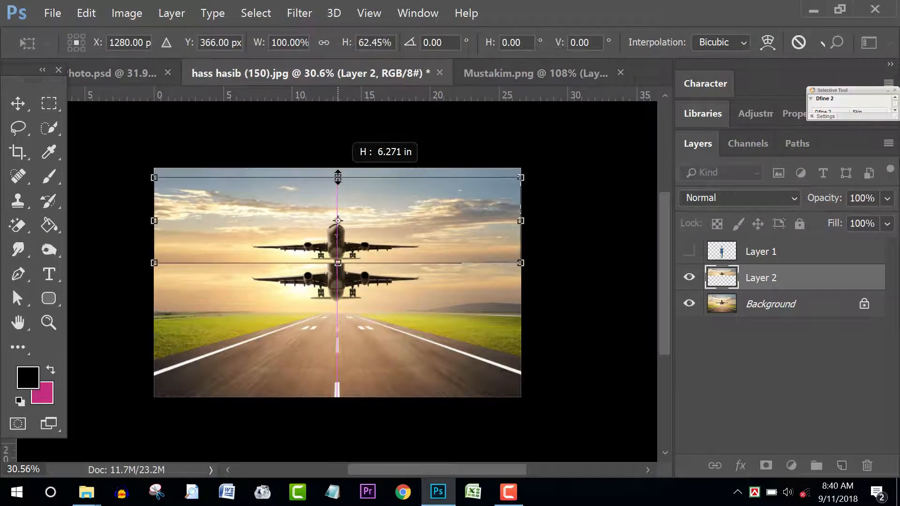
pyautogui.moveTo(340, 244); pyautogui.dragTo(340, 194)
pyautogui.press('Return')
pyautogui.scroll(3, 364, 240)
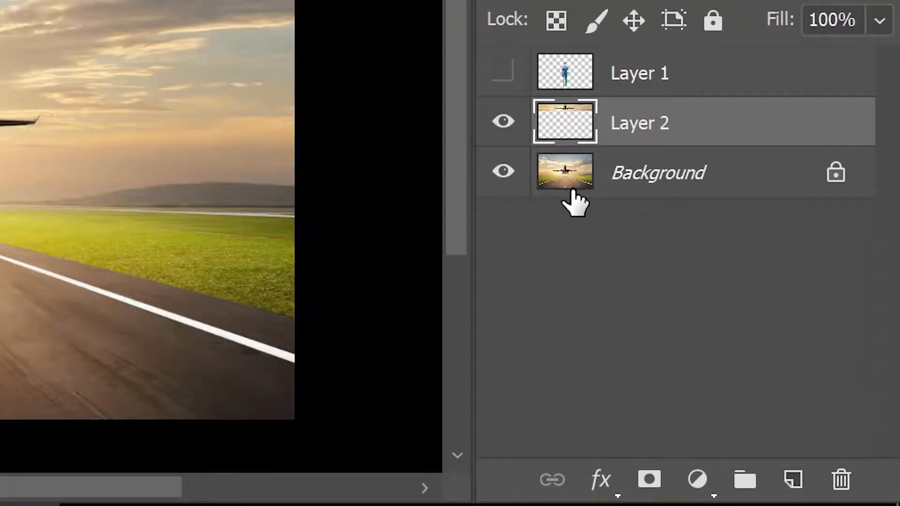
# Step: Add a layer mask to Layer 2 and switch to the Brush tool
pyautogui.click(649, 480)
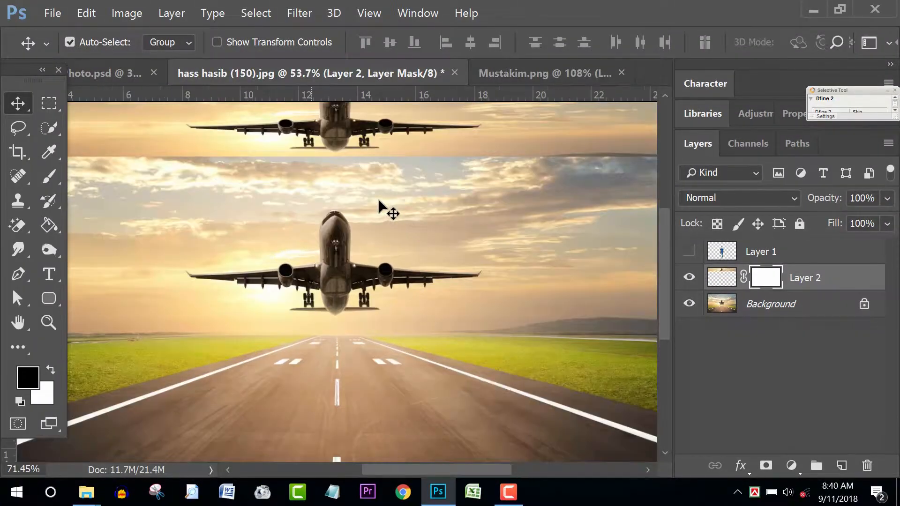
pyautogui.scroll(2, 377, 201)
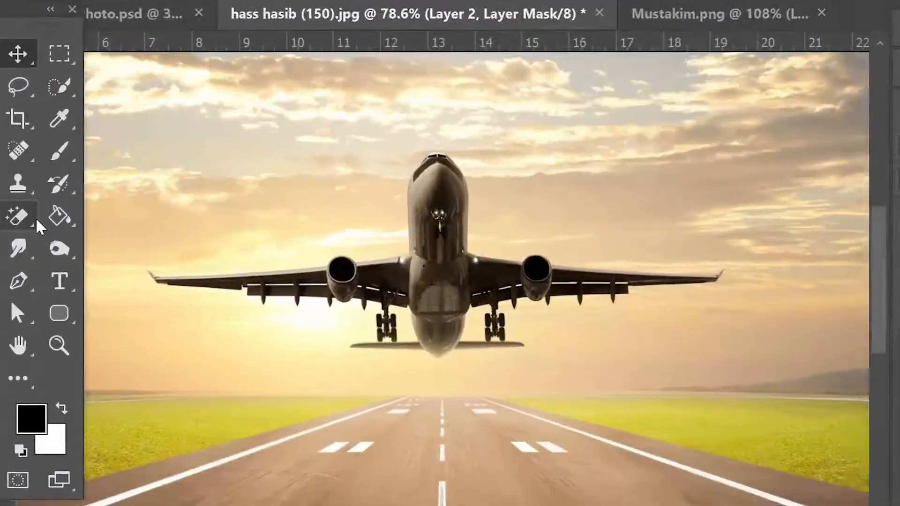
pyautogui.click(48, 176)
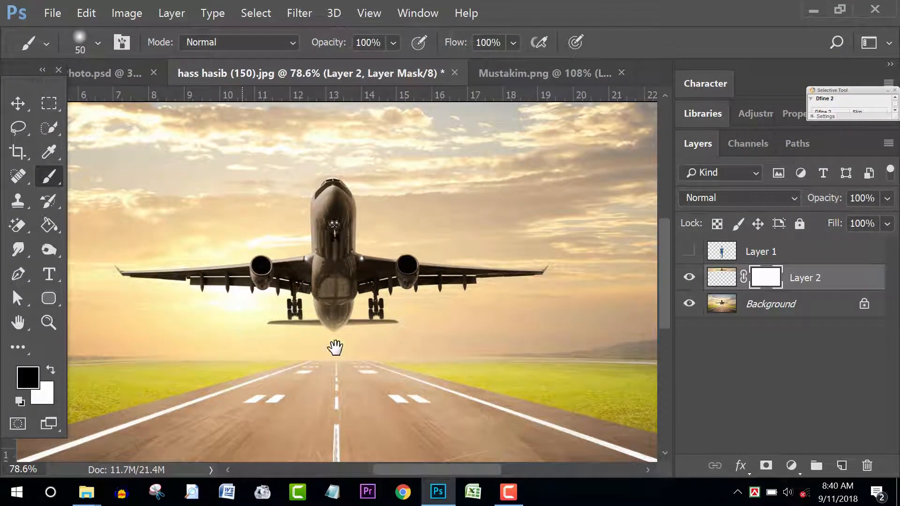
pyautogui.moveTo(335, 348); pyautogui.dragTo(406, 436)
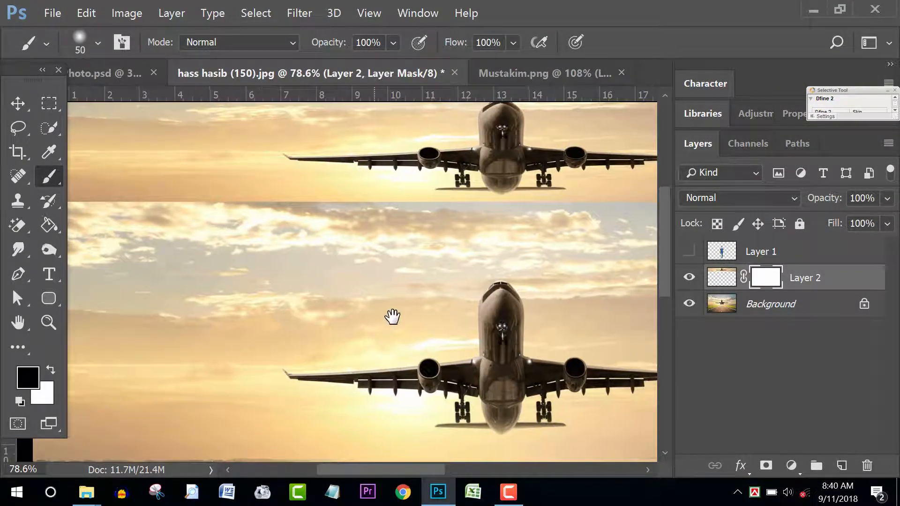
pyautogui.moveTo(391, 317); pyautogui.dragTo(525, 334)
# Step: Paint black along the sky seam on the mask with a 200 brush so the clouds blend
pyautogui.press(']')
pyautogui.press(']')
pyautogui.press(']')
pyautogui.press(']')
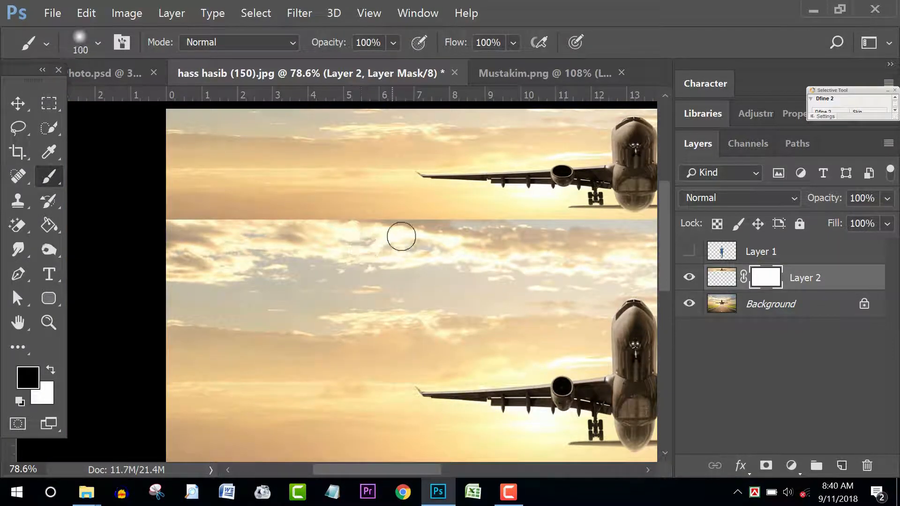
pyautogui.moveTo(447, 218)
pyautogui.mouseDown()
pyautogui.moveTo(369, 217)
pyautogui.moveTo(375, 227)
pyautogui.mouseUp()
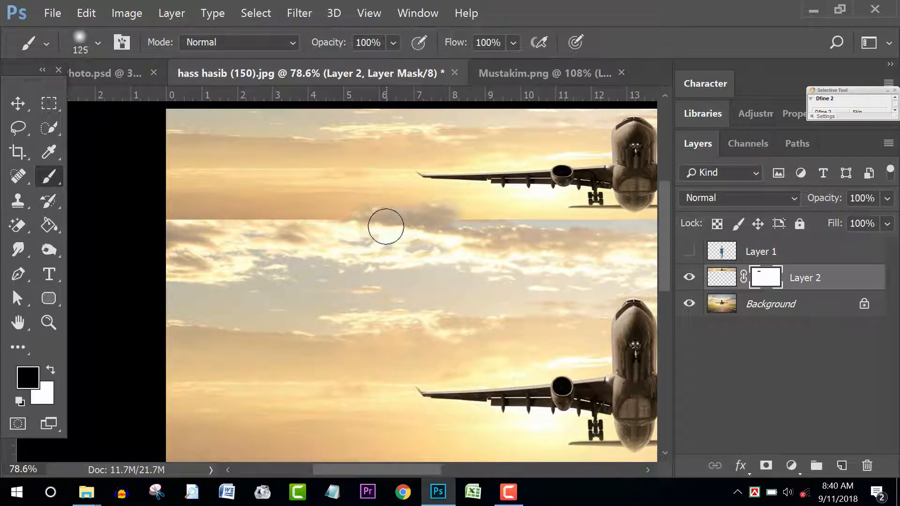
pyautogui.press(']')
pyautogui.press(']')
pyautogui.press(']')
pyautogui.moveTo(317, 221); pyautogui.dragTo(161, 225)
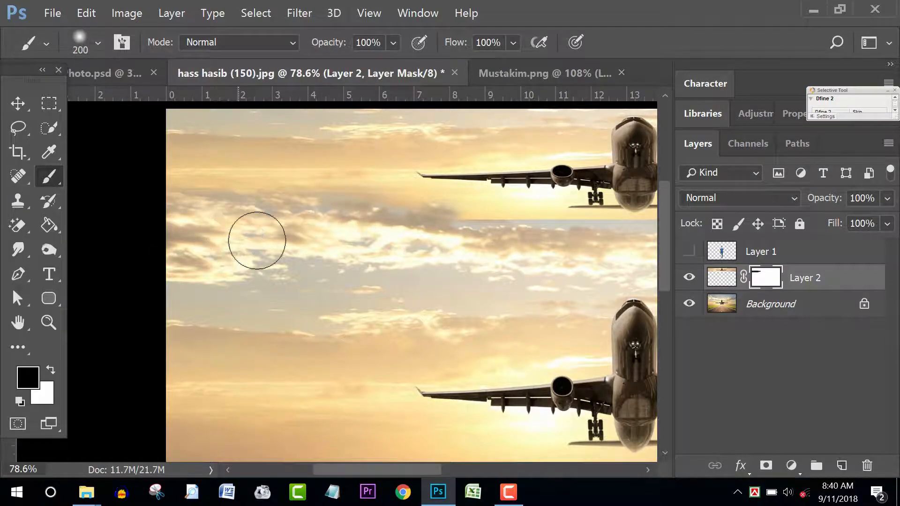
pyautogui.moveTo(318, 266); pyautogui.dragTo(243, 266)
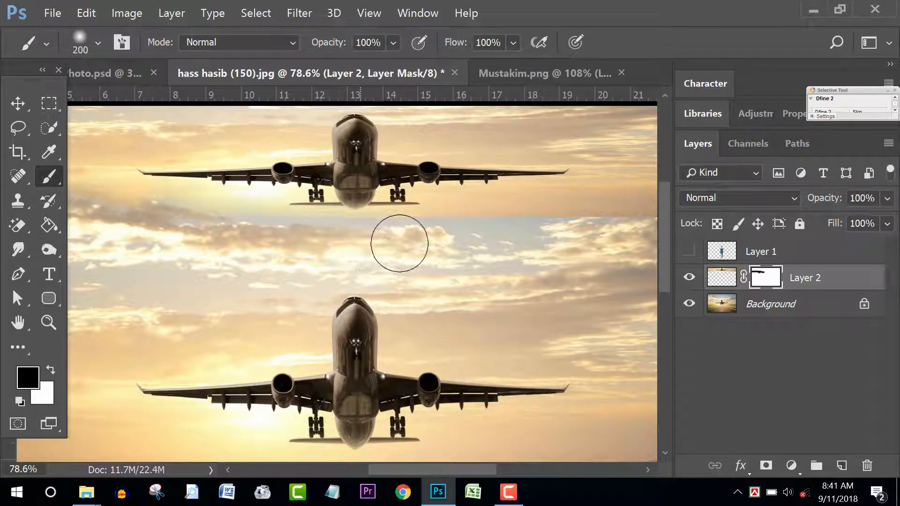
pyautogui.moveTo(254, 249)
pyautogui.mouseDown()
pyautogui.moveTo(398, 251)
pyautogui.moveTo(496, 230)
pyautogui.mouseUp()
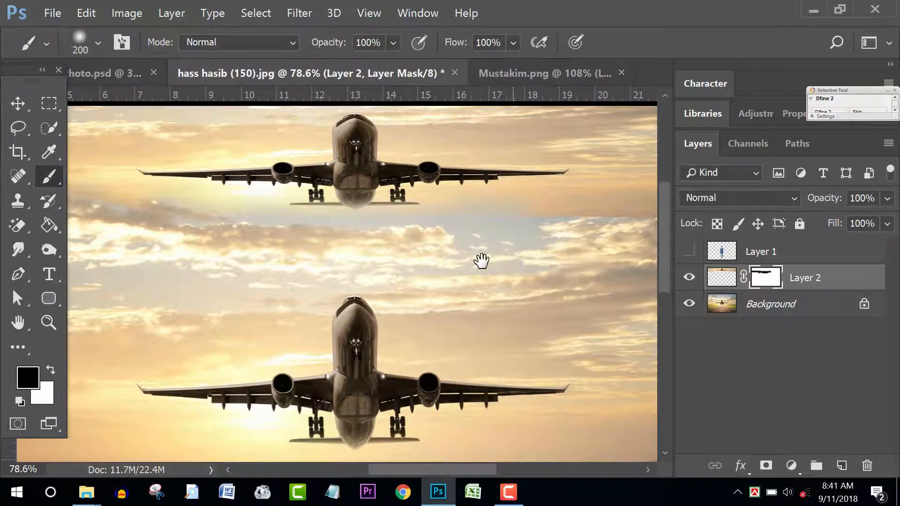
pyautogui.moveTo(481, 260); pyautogui.dragTo(213, 291)
pyautogui.moveTo(458, 235); pyautogui.dragTo(579, 246)
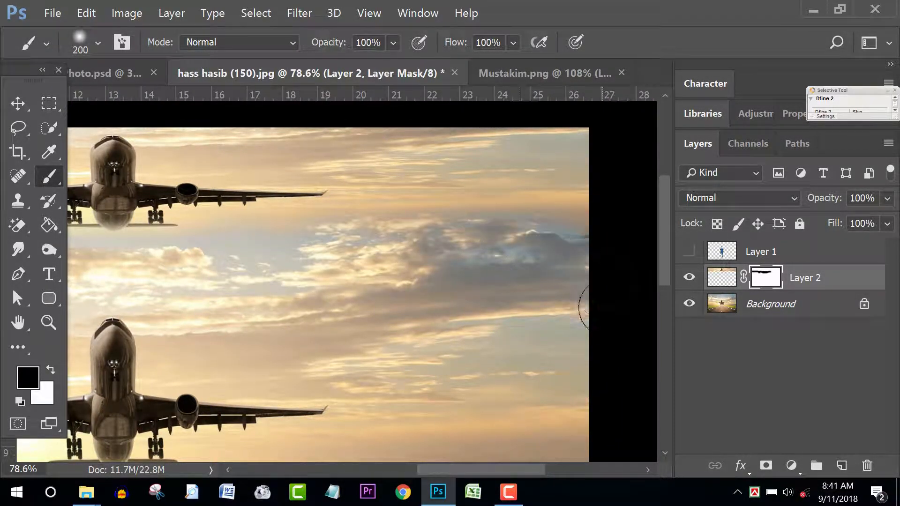
pyautogui.scroll(-5, 422, 340)
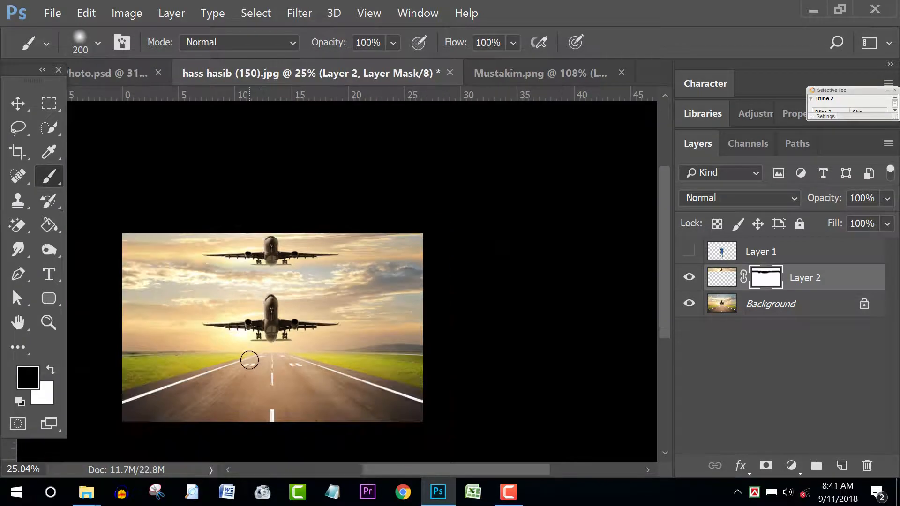
# Step: Lasso a selection around the lower airplane in the sky
pyautogui.scroll(3, 226, 361)
pyautogui.moveTo(307, 353); pyautogui.dragTo(399, 305)
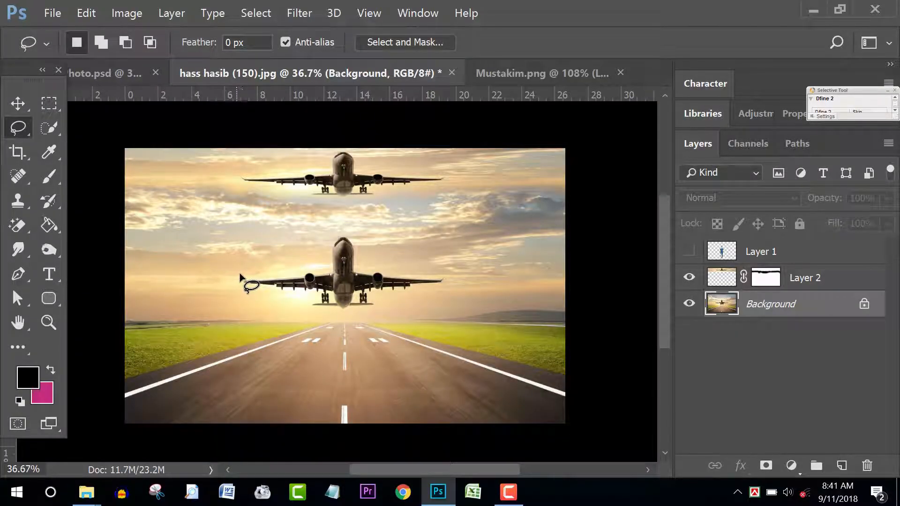
pyautogui.moveTo(240, 273)
pyautogui.mouseDown()
pyautogui.moveTo(317, 271)
pyautogui.moveTo(325, 242)
pyautogui.moveTo(356, 230)
pyautogui.mouseUp()
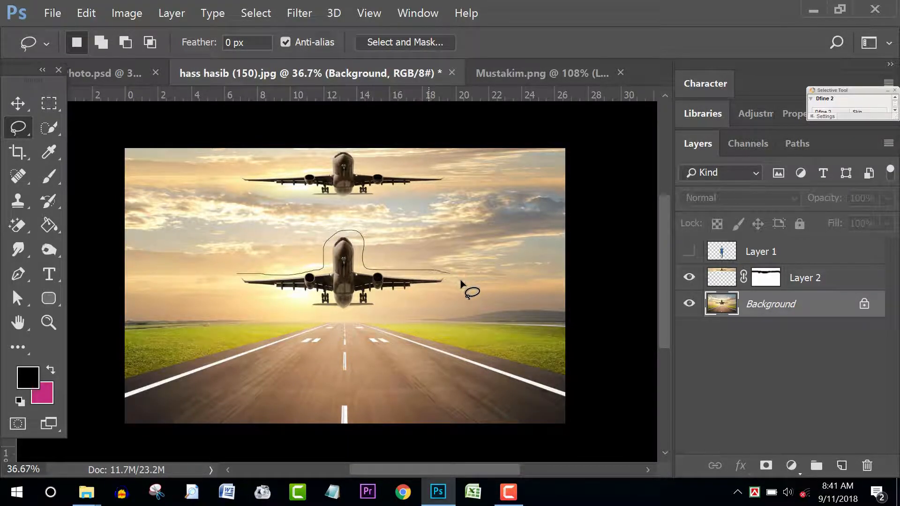
pyautogui.moveTo(422, 297); pyautogui.dragTo(389, 299)
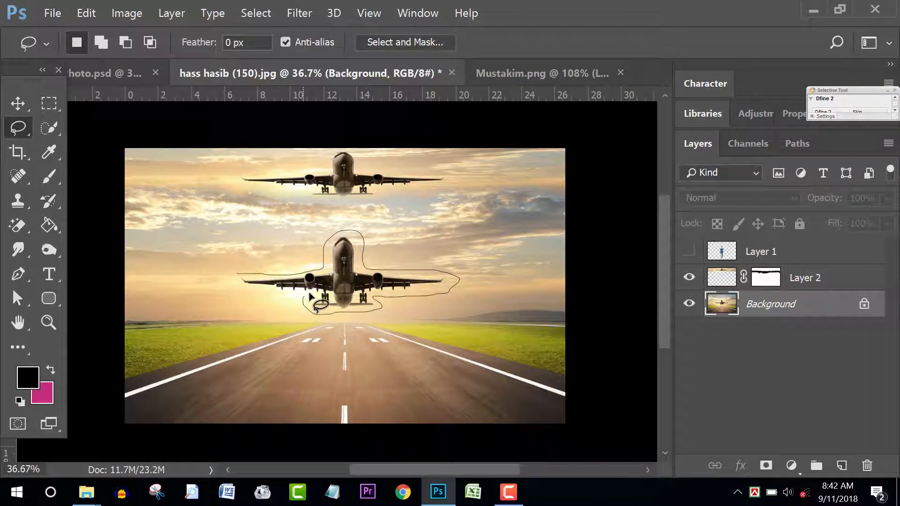
pyautogui.moveTo(250, 300); pyautogui.dragTo(234, 280)
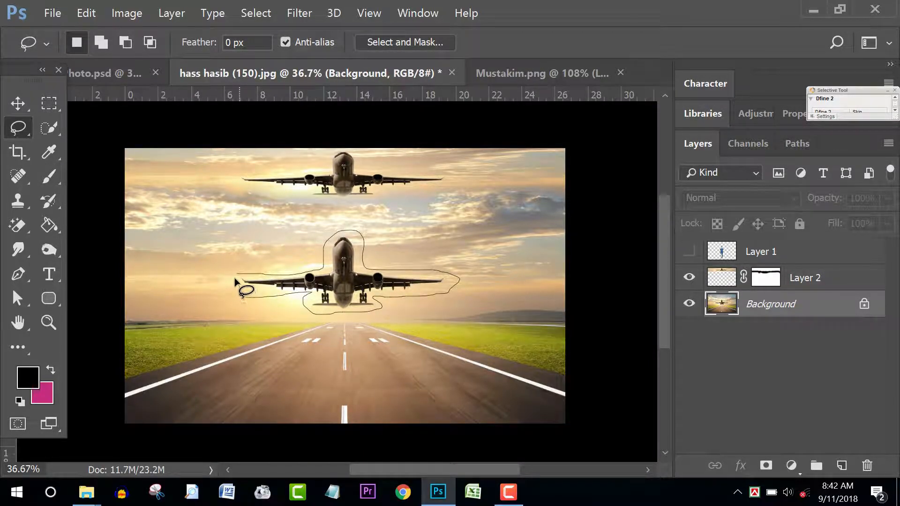
pyautogui.moveTo(318, 286); pyautogui.dragTo(321, 288)
pyautogui.scroll(1, 365, 302)
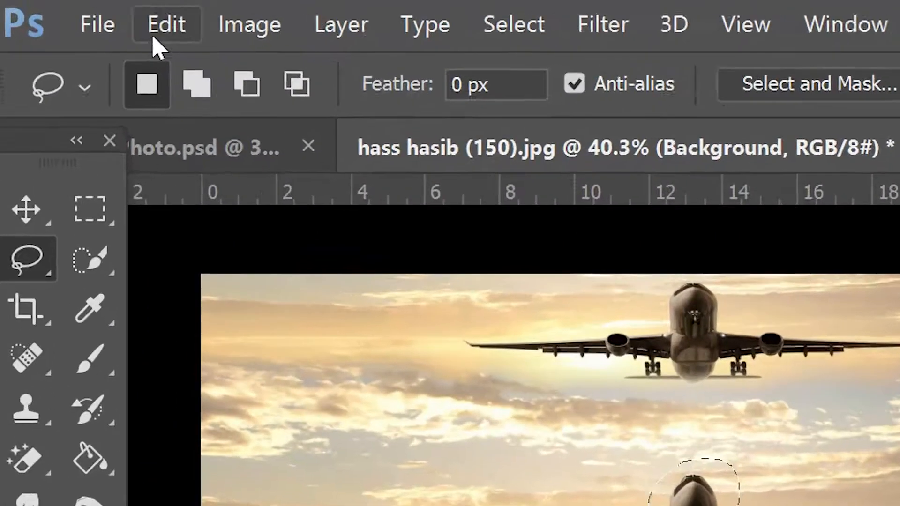
# Step: Content-Aware fill the lower plane away, deselect, and show the walking man's Layer 1
pyautogui.click(86, 13)
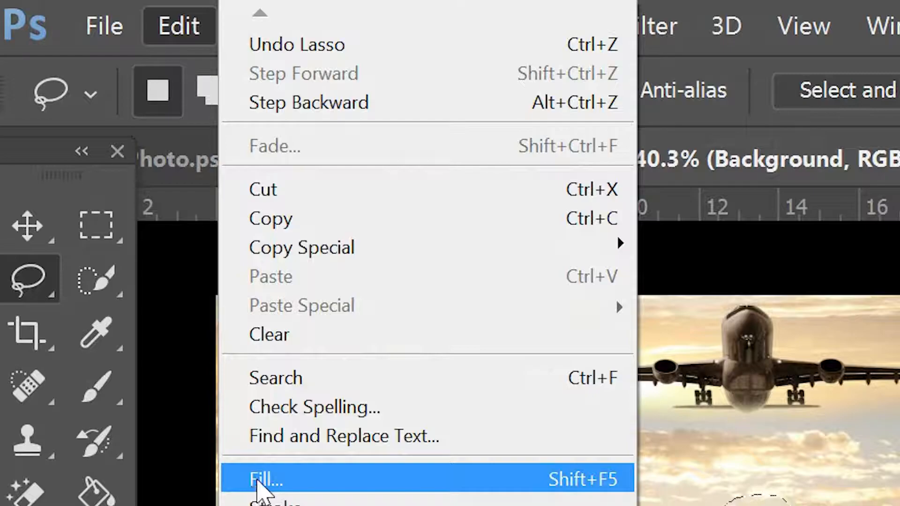
pyautogui.click(262, 478)
pyautogui.click(565, 121)
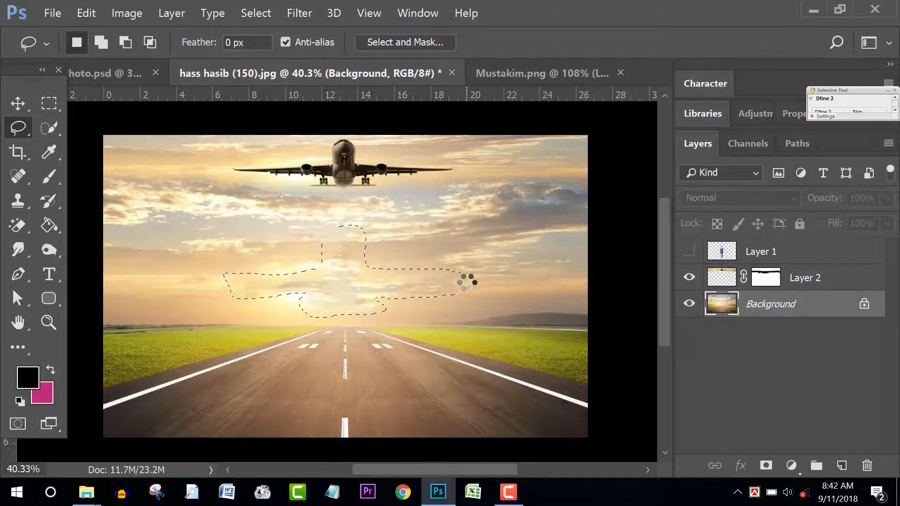
pyautogui.scroll(-1, 387, 317)
pyautogui.scroll(1, 373, 314)
pyautogui.hotkey('ctrl', 'd')
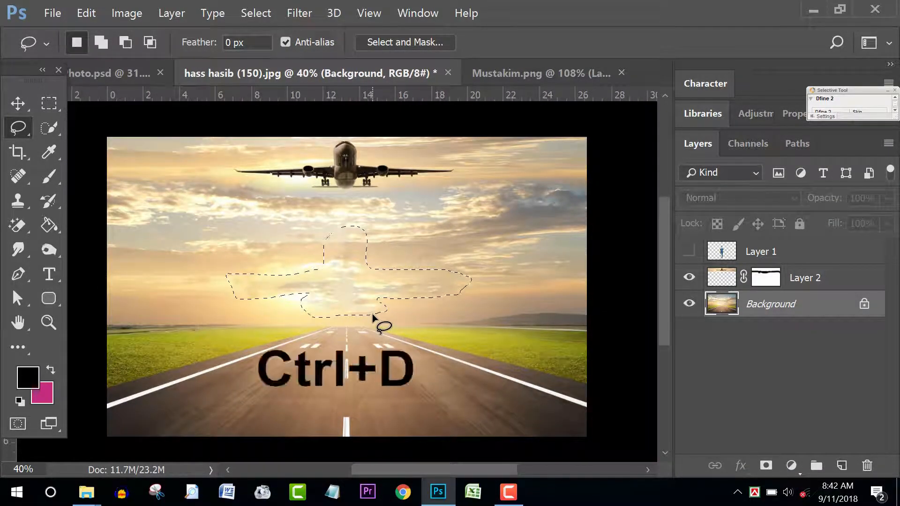
pyautogui.scroll(-2, 394, 300)
pyautogui.scroll(2, 459, 294)
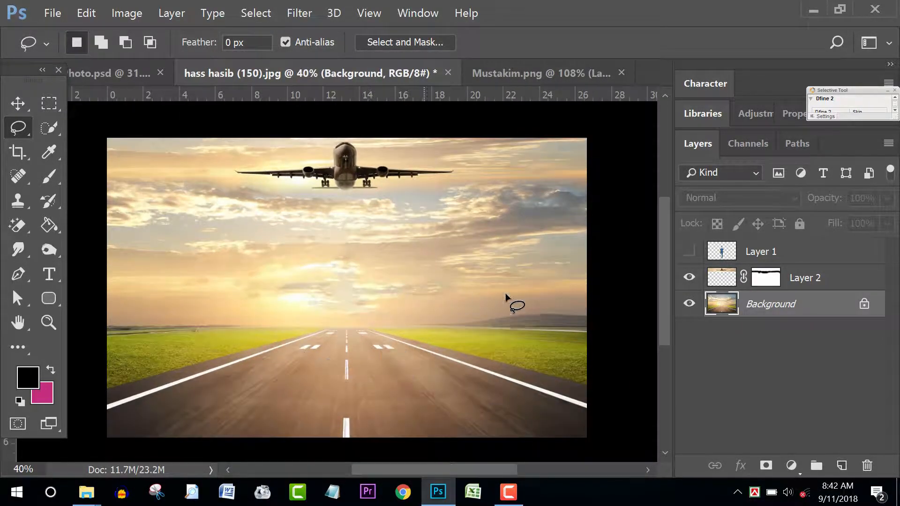
pyautogui.click(689, 252)
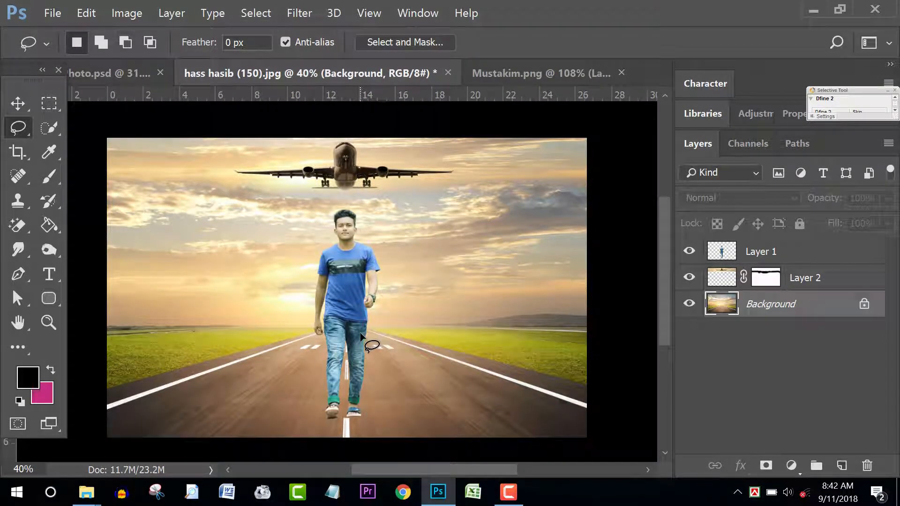
# Step: Scale the walking man's Layer 1 up to about 105%
pyautogui.scroll(-1, 361, 336)
pyautogui.press('v')
pyautogui.click(345, 337)
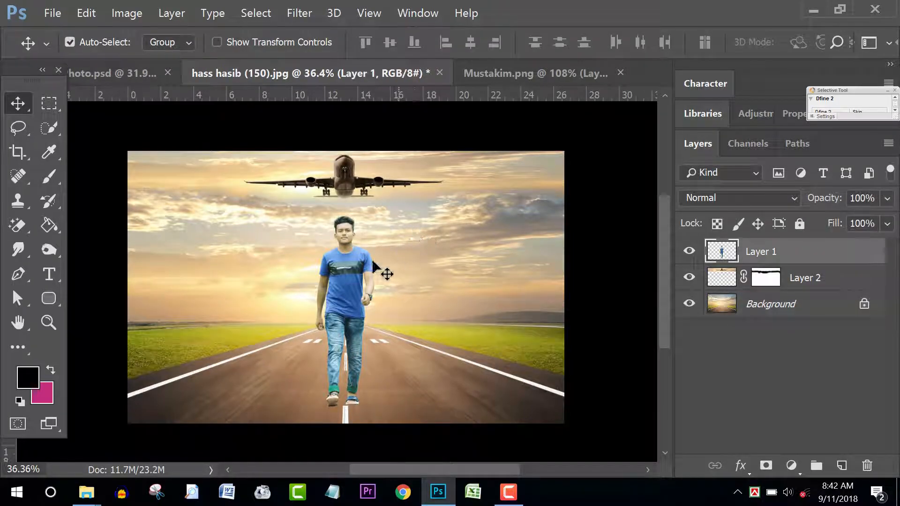
pyautogui.hotkey('ctrl', 't')
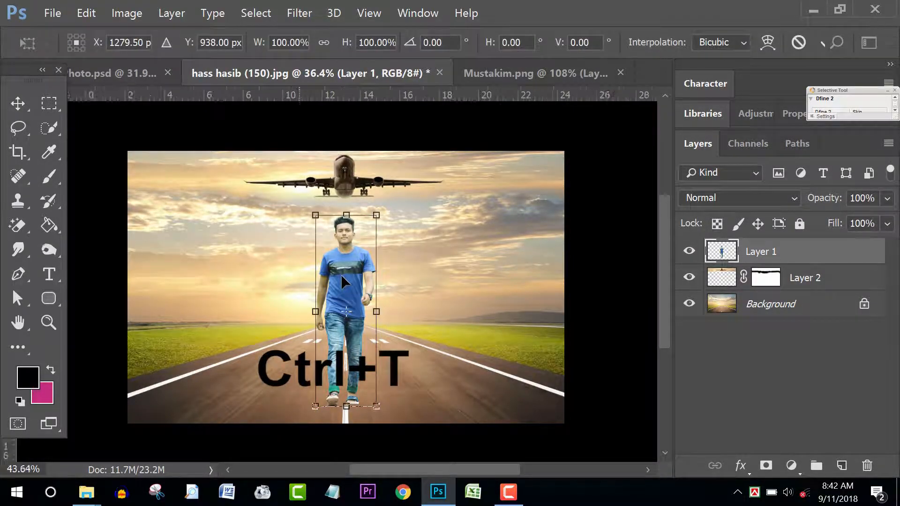
pyautogui.scroll(2, 342, 274)
pyautogui.moveTo(302, 197)
pyautogui.mouseDown()
pyautogui.moveTo(293, 175)
pyautogui.moveTo(297, 184)
pyautogui.mouseUp()
pyautogui.press('Return')
# Step: Place the hummer PNG from the desktop into the runway document
pyautogui.scroll(-2, 414, 283)
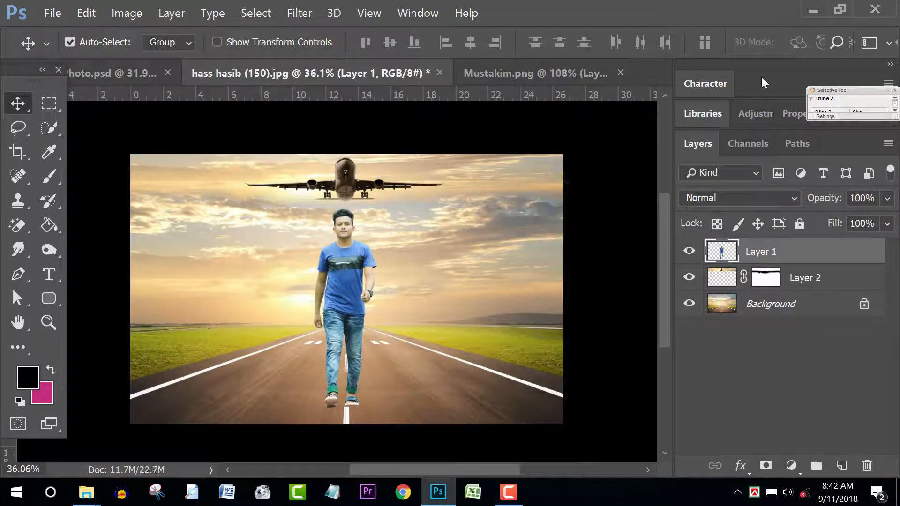
pyautogui.click(813, 10)
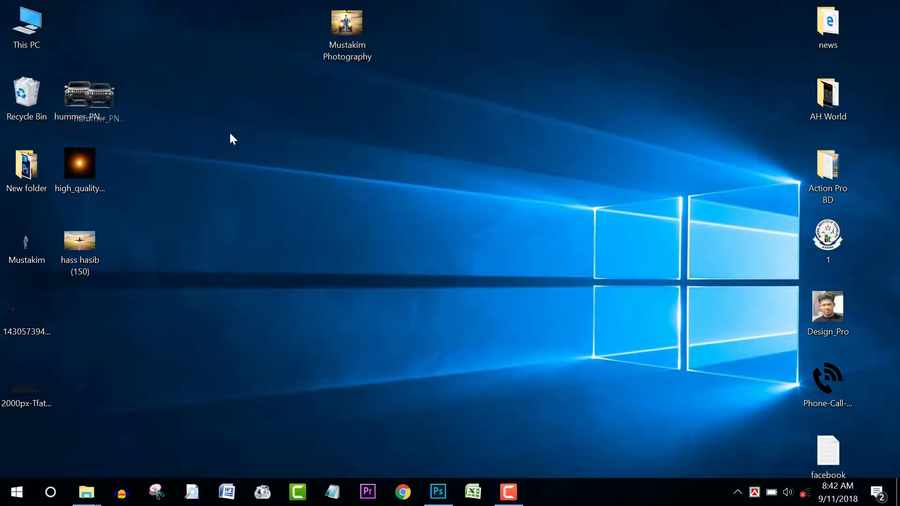
pyautogui.moveTo(230, 138); pyautogui.dragTo(384, 341)
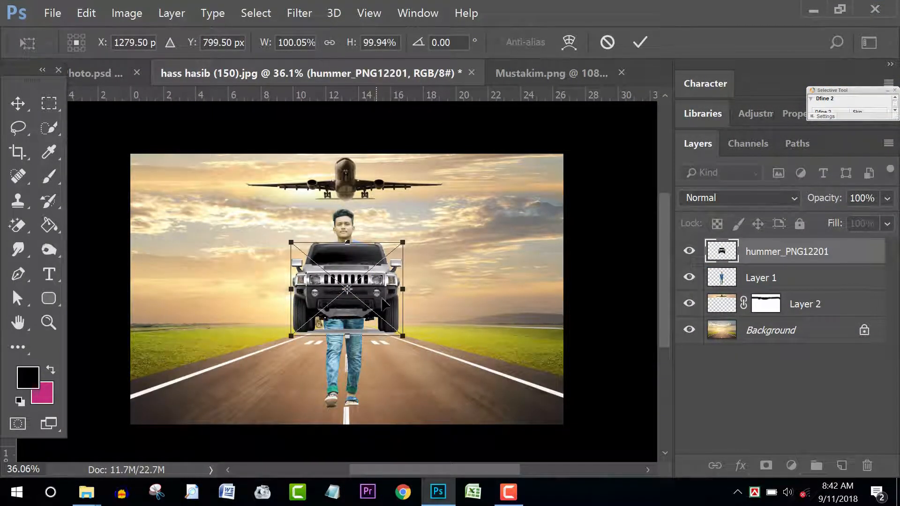
# Step: Move the Hummer lower on the runway and enlarge it to about 118%
pyautogui.moveTo(384, 304); pyautogui.dragTo(386, 339)
pyautogui.moveTo(408, 280); pyautogui.dragTo(423, 263)
pyautogui.press('Return')
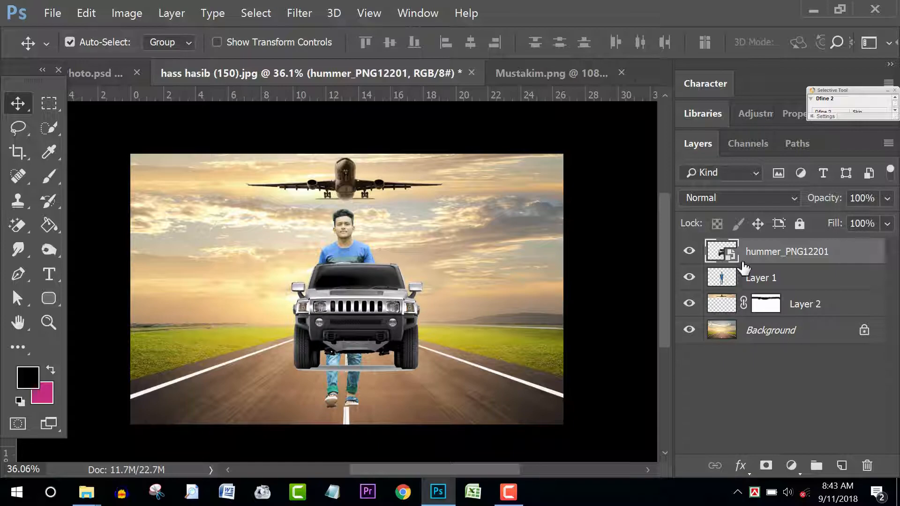
# Step: Rasterize the Hummer layer, move it below Layer 1, and hide the man to inspect it
pyautogui.rightClick(792, 265)
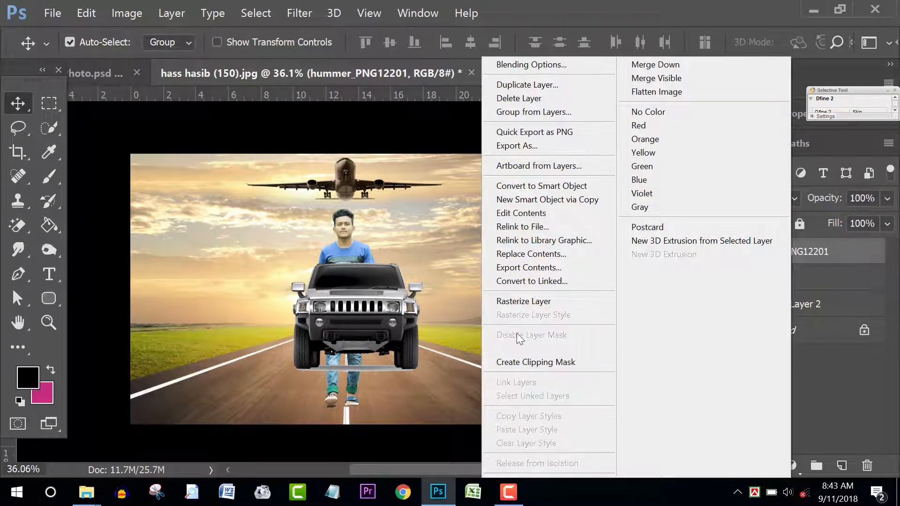
pyautogui.click(520, 301)
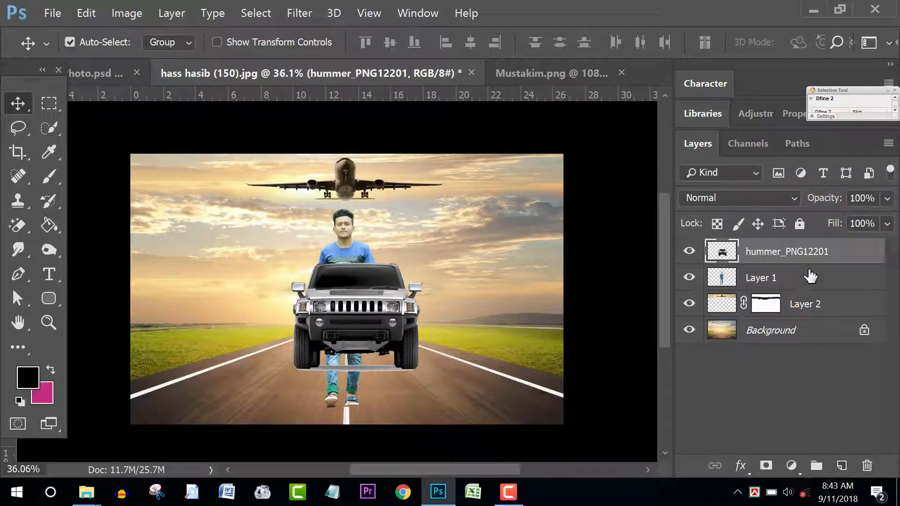
pyautogui.moveTo(852, 250); pyautogui.dragTo(851, 289)
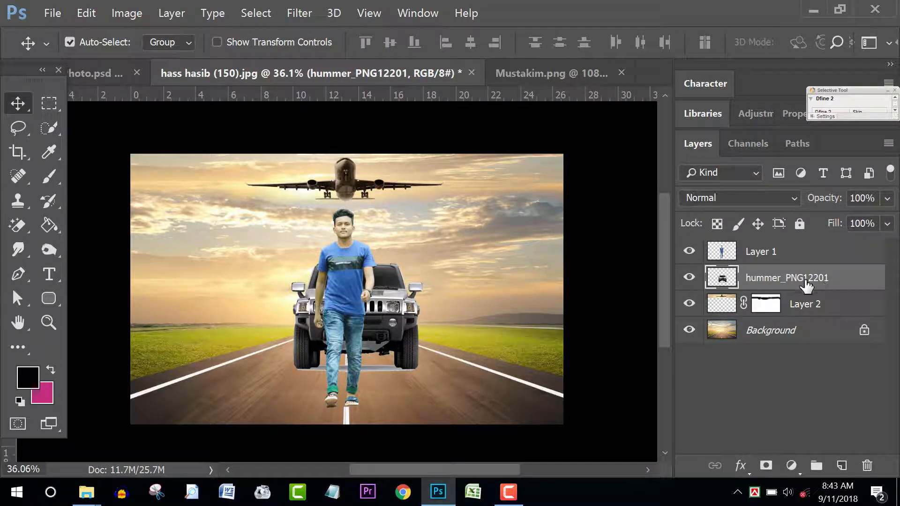
pyautogui.click(688, 251)
pyautogui.scroll(6, 455, 327)
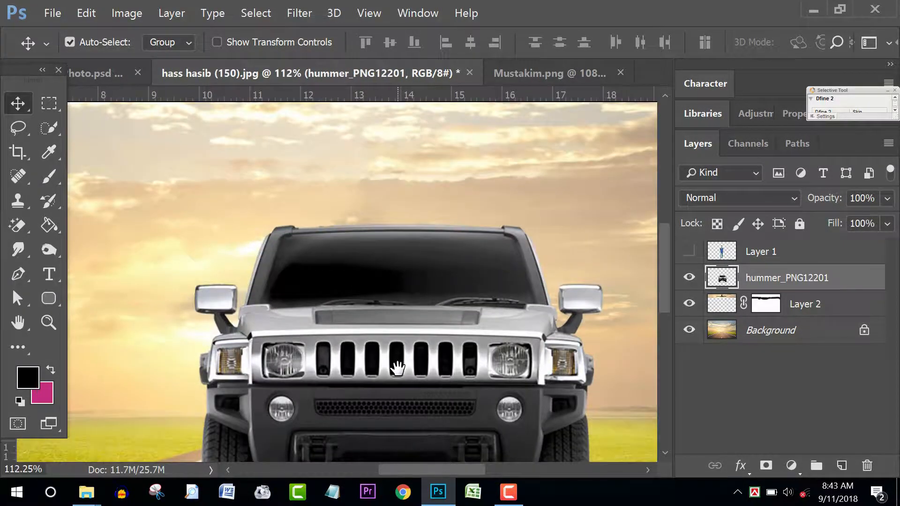
pyautogui.moveTo(397, 368); pyautogui.dragTo(376, 297)
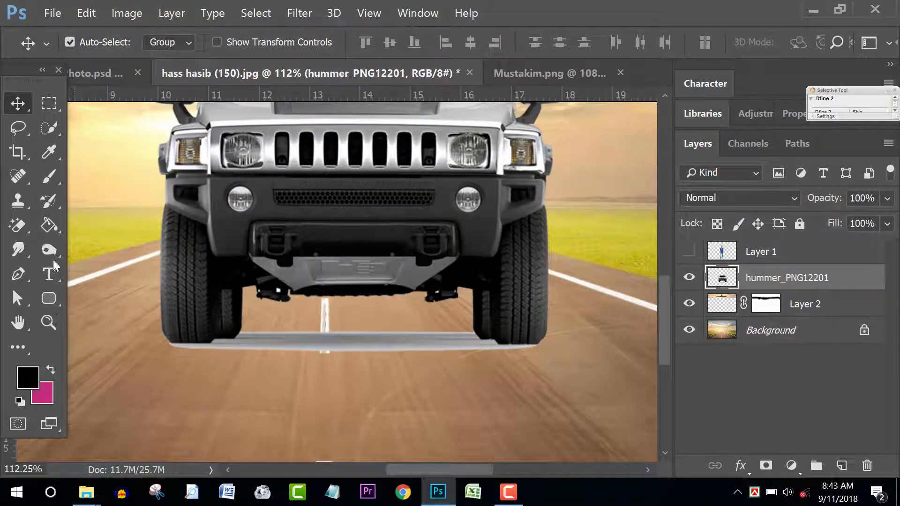
# Step: Erase the grey strip under the Hummer's bumper with the Magic Eraser, then zoom out
pyautogui.click(19, 224)
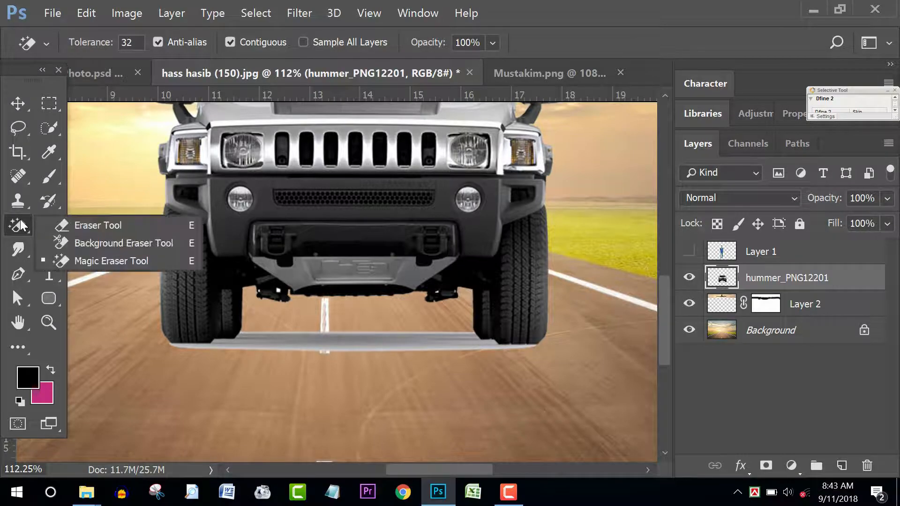
pyautogui.click(73, 261)
pyautogui.click(333, 333)
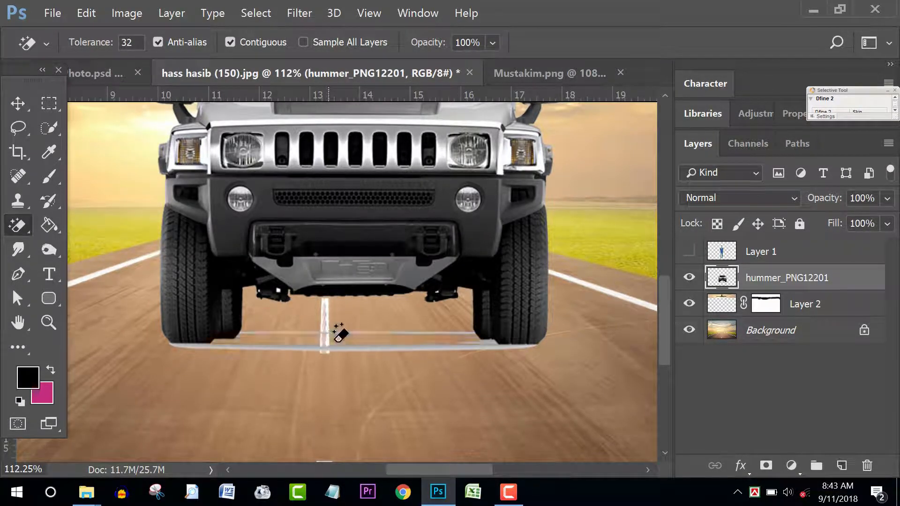
pyautogui.click(360, 328)
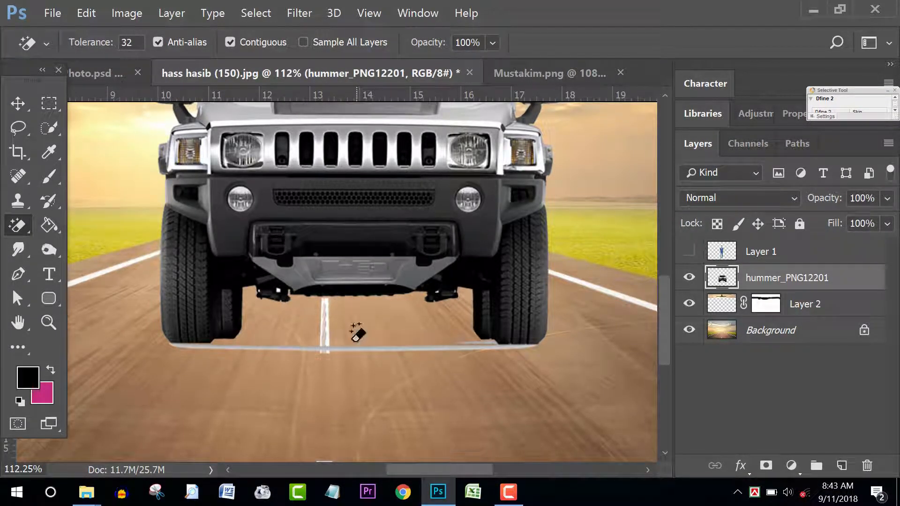
pyautogui.click(345, 345)
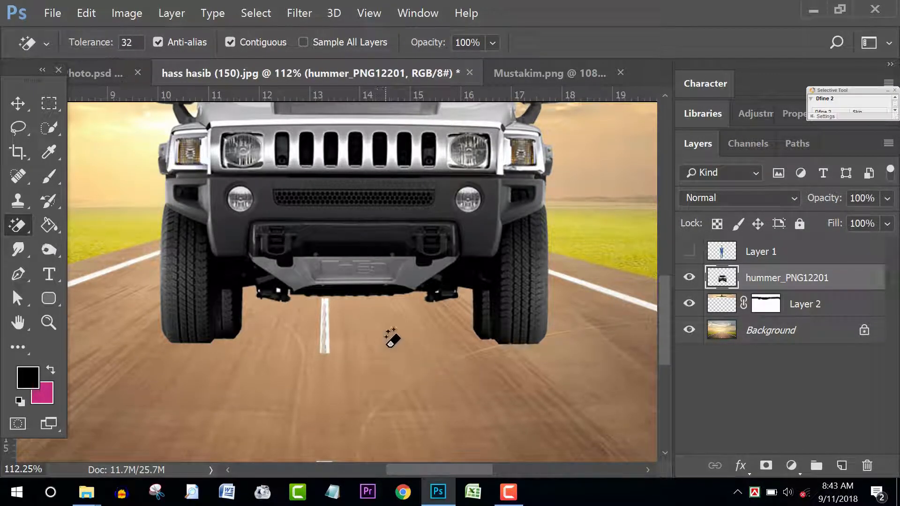
pyautogui.scroll(-2, 377, 296)
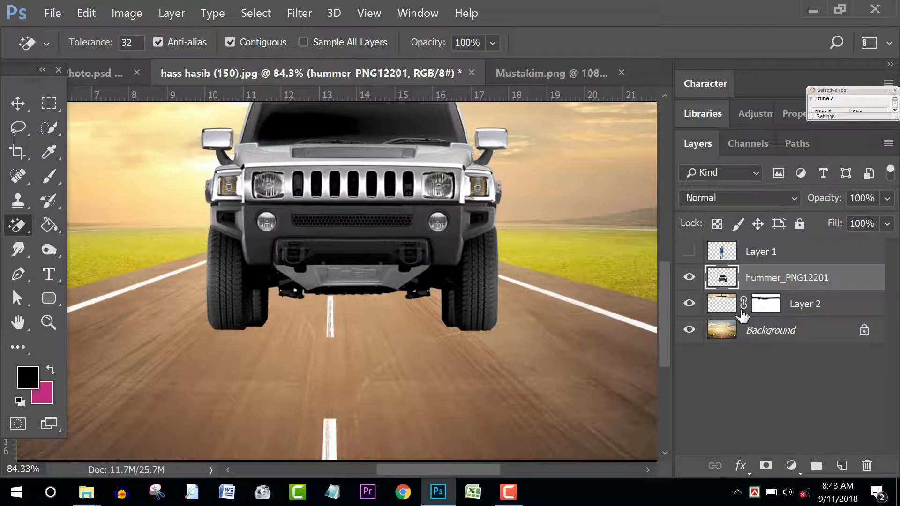
pyautogui.scroll(-2, 544, 370)
# Step: Show Layer 1's walking man and shift the Hummer slightly down
pyautogui.press('v')
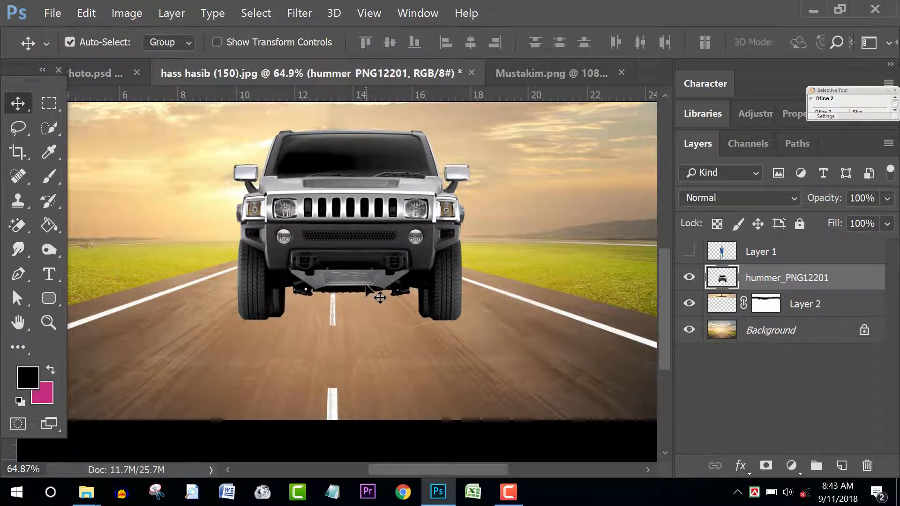
pyautogui.scroll(-4, 379, 298)
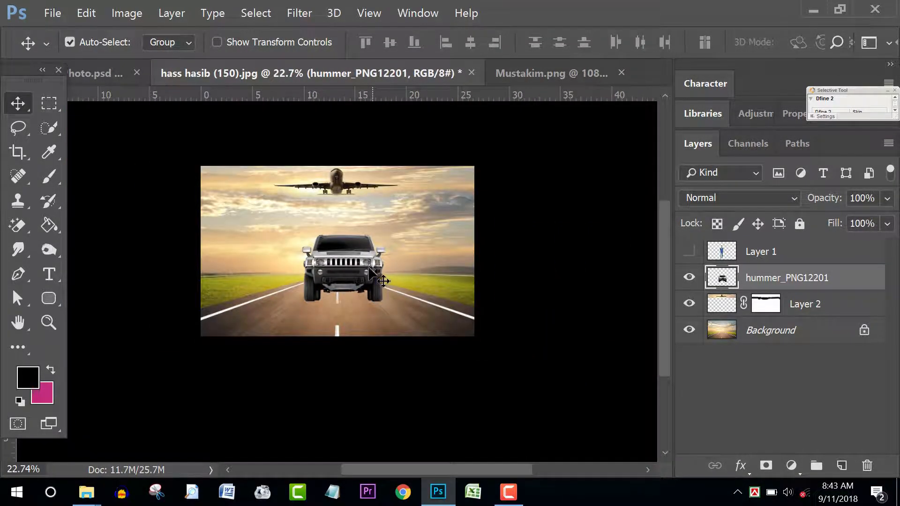
pyautogui.click(689, 251)
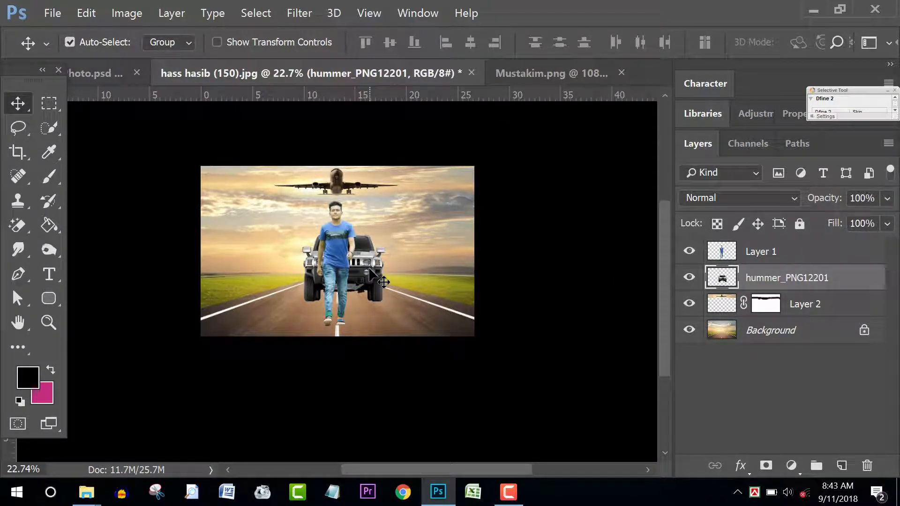
pyautogui.moveTo(383, 282); pyautogui.dragTo(381, 285)
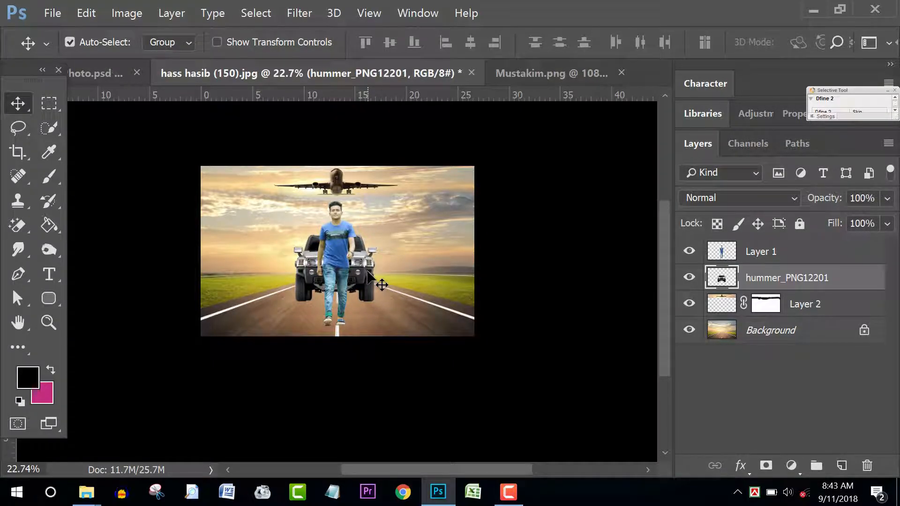
# Step: Scale the Hummer up to about 106% and nudge it a little left
pyautogui.scroll(3, 368, 275)
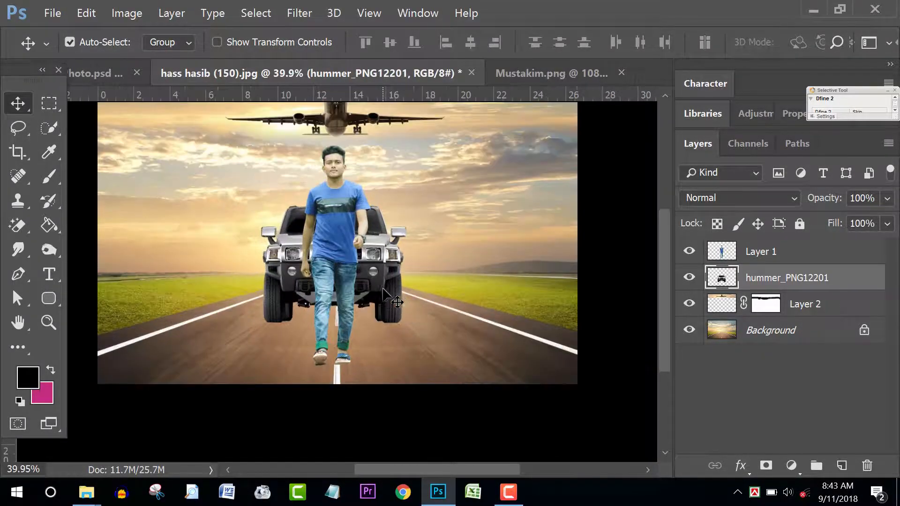
pyautogui.hotkey('ctrl', 't')
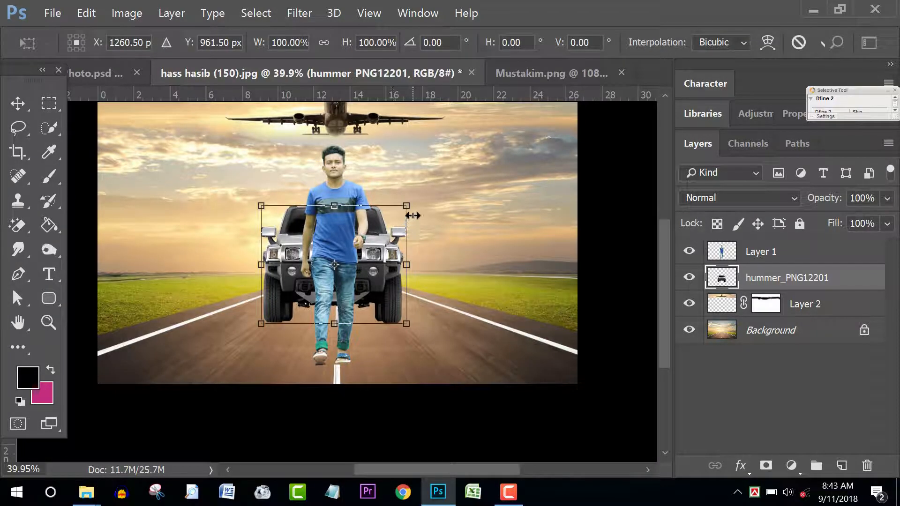
pyautogui.moveTo(415, 205); pyautogui.dragTo(424, 198)
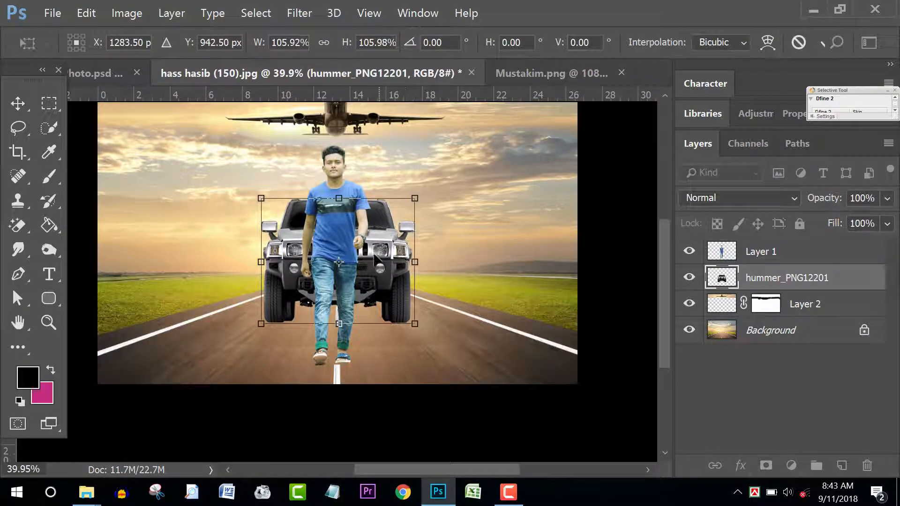
pyautogui.press('Left')
pyautogui.press('Left')
pyautogui.press('Left')
pyautogui.press('Left')
pyautogui.press('Left')
pyautogui.press('Left')
pyautogui.press('Left')
pyautogui.press('Left')
pyautogui.press('Left')
pyautogui.press('Left')
pyautogui.press('Left')
pyautogui.press('Left')
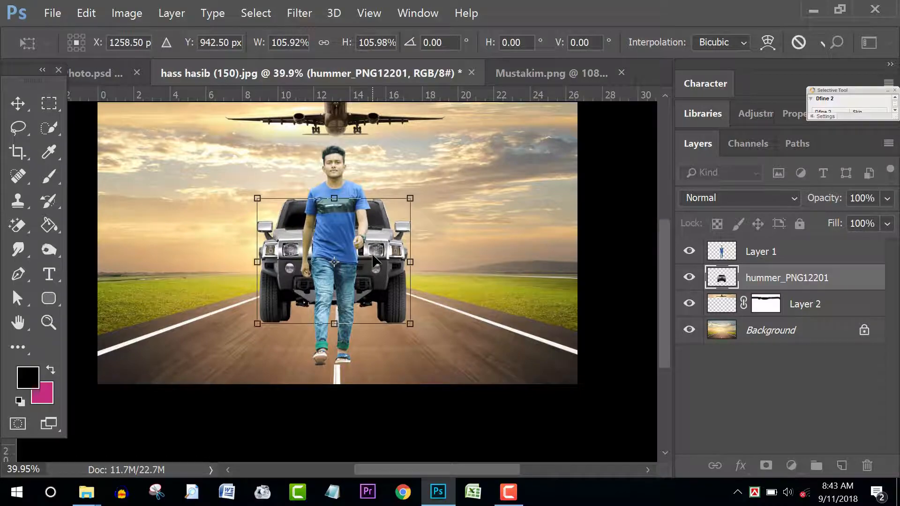
pyautogui.press('Return')
pyautogui.scroll(3, 402, 293)
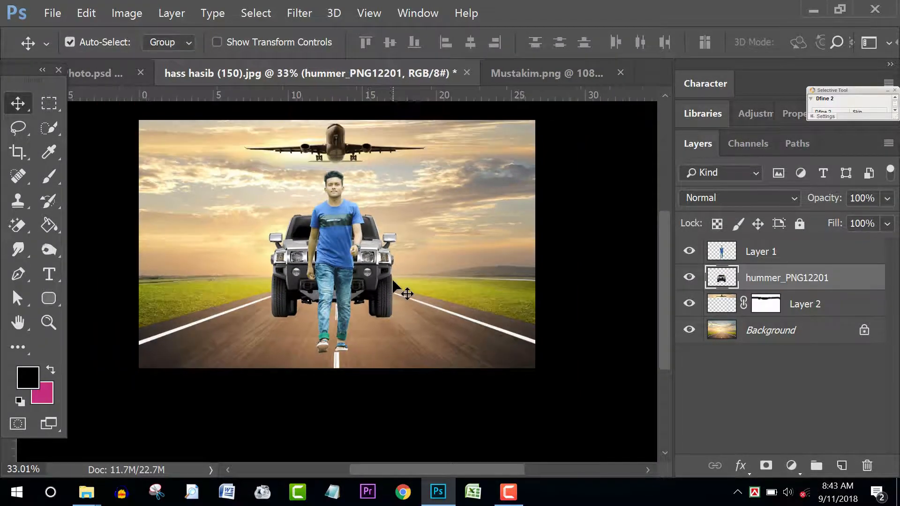
pyautogui.scroll(2, 426, 311)
pyautogui.scroll(-5, 429, 309)
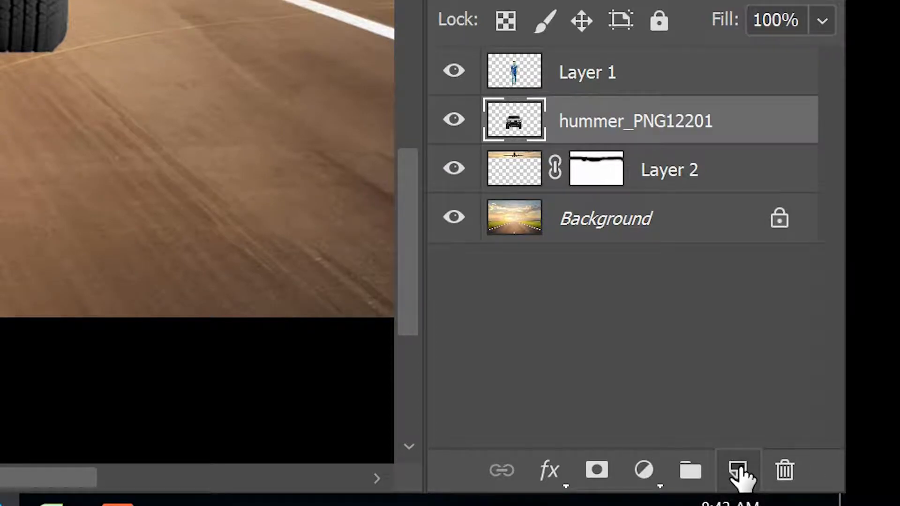
# Step: Create a new layer and zoom in on the man's feet
pyautogui.click(739, 470)
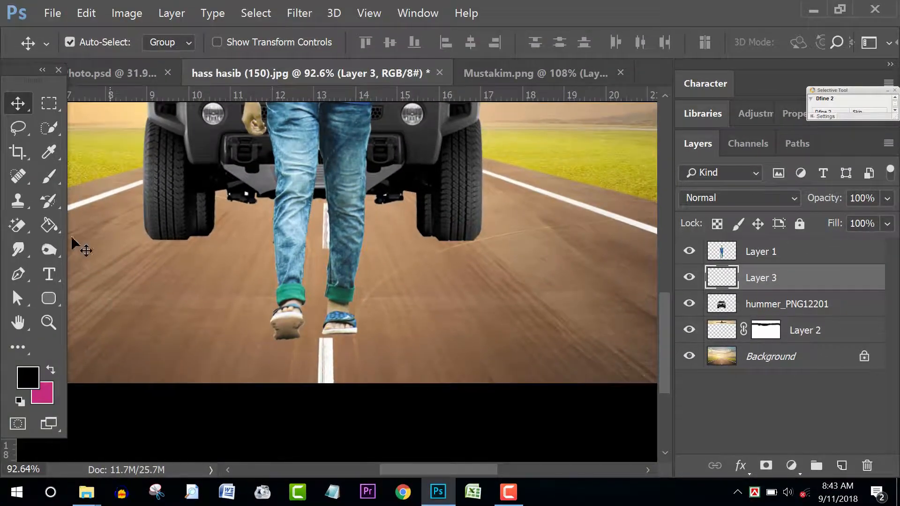
pyautogui.click(18, 273)
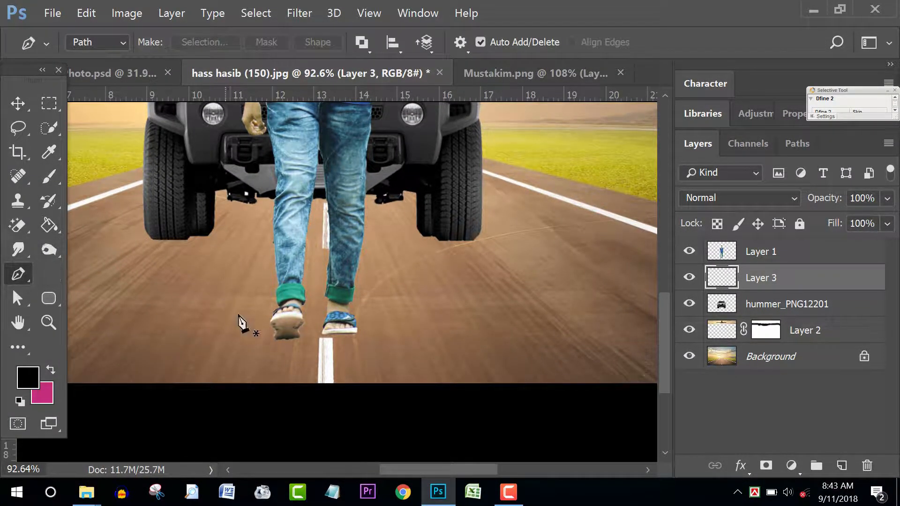
pyautogui.hotkey('ctrl', '+')
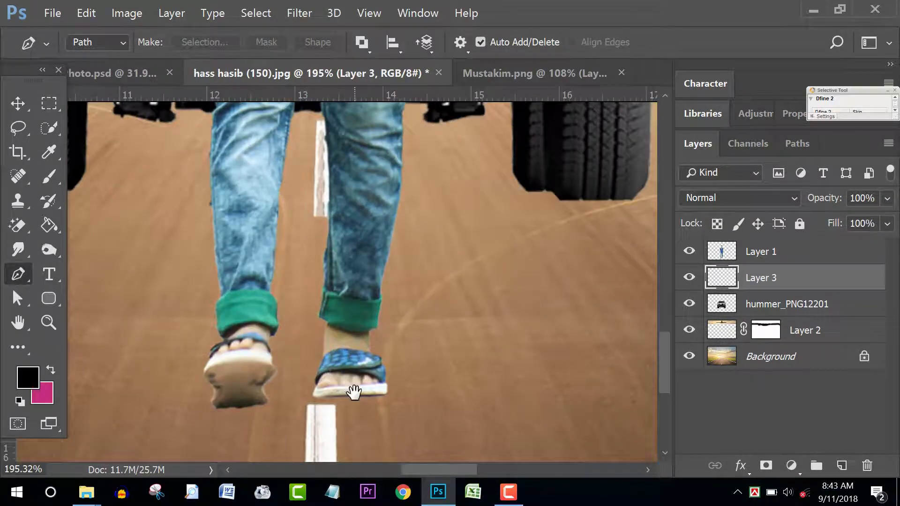
pyautogui.moveTo(353, 391); pyautogui.dragTo(373, 276)
pyautogui.scroll(3, 389, 295)
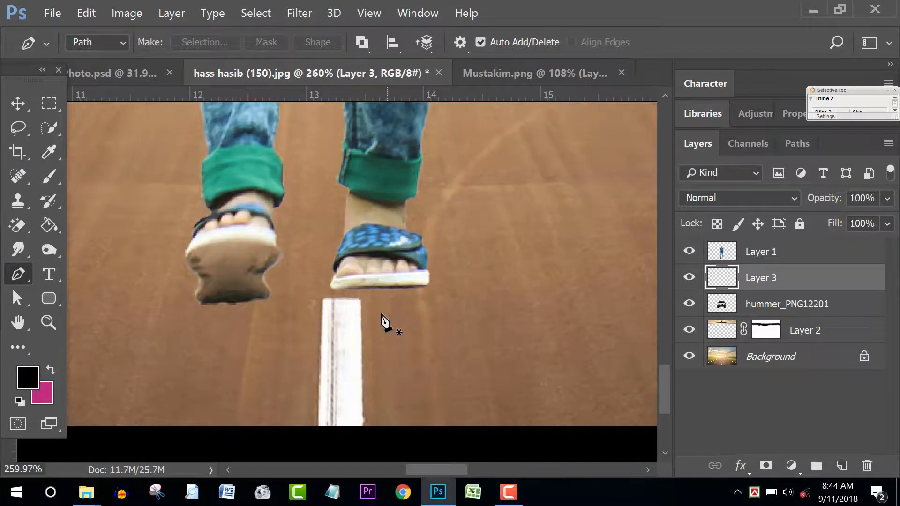
# Step: Trace a curved Pen path beneath the right sandal's sole and convert it to a selection
pyautogui.click(332, 291)
pyautogui.scroll(2, 374, 303)
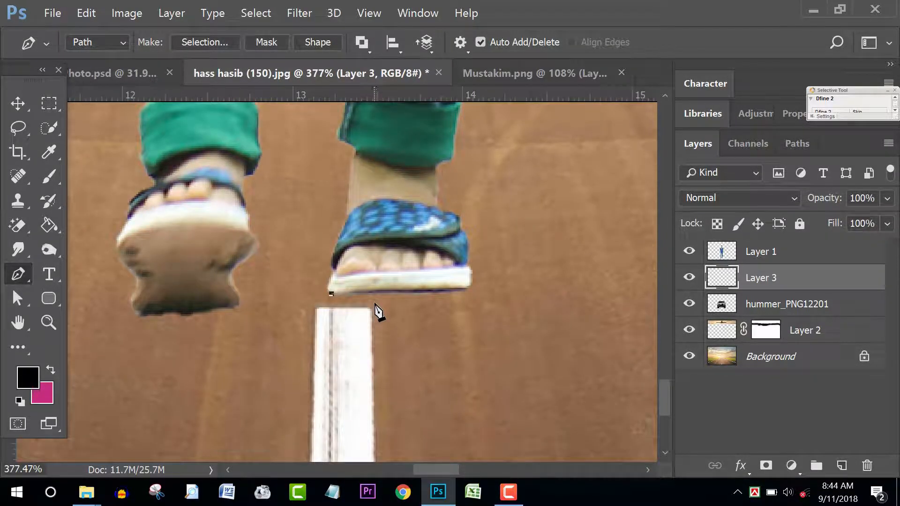
pyautogui.moveTo(376, 303); pyautogui.dragTo(438, 302)
pyautogui.moveTo(467, 271); pyautogui.dragTo(467, 274)
pyautogui.press('alt')
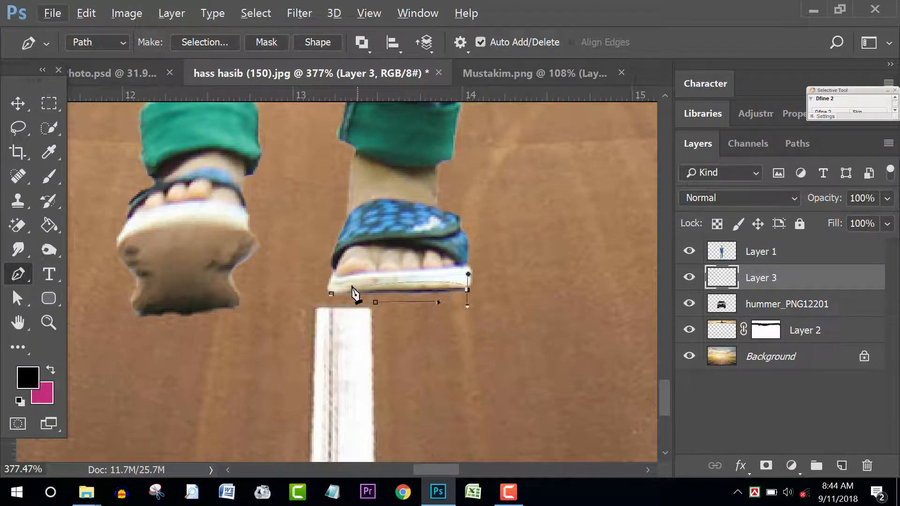
pyautogui.moveTo(331, 294); pyautogui.dragTo(340, 289)
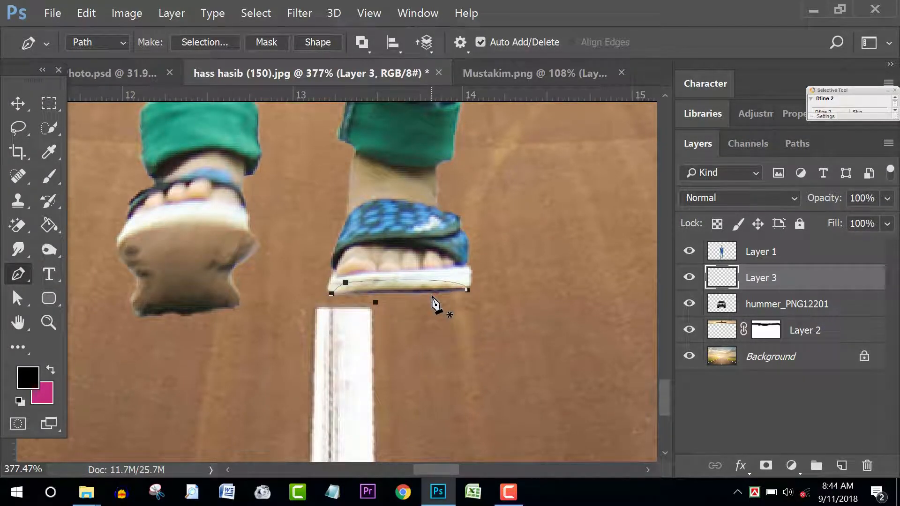
pyautogui.hotkey('ctrl', 'Return')
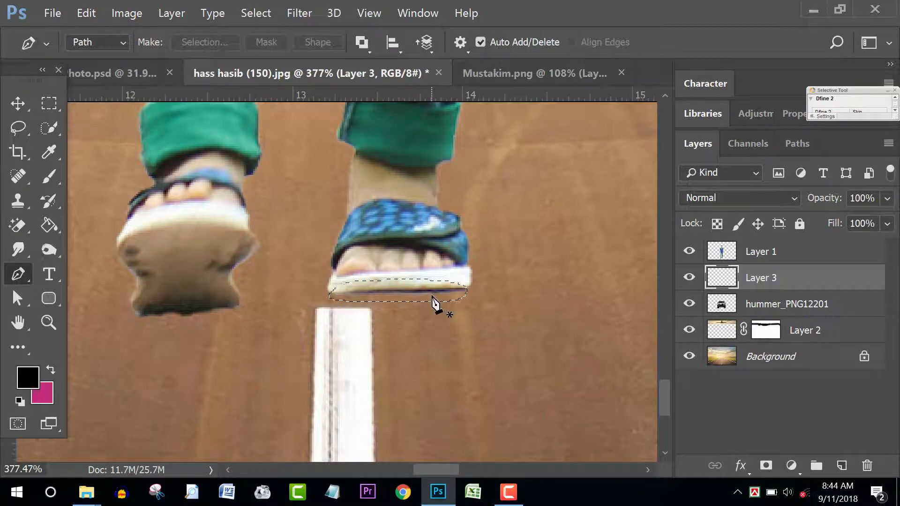
# Step: Feather the sole selection by 0.5 pixels
pyautogui.hotkey('shift', 'F6')
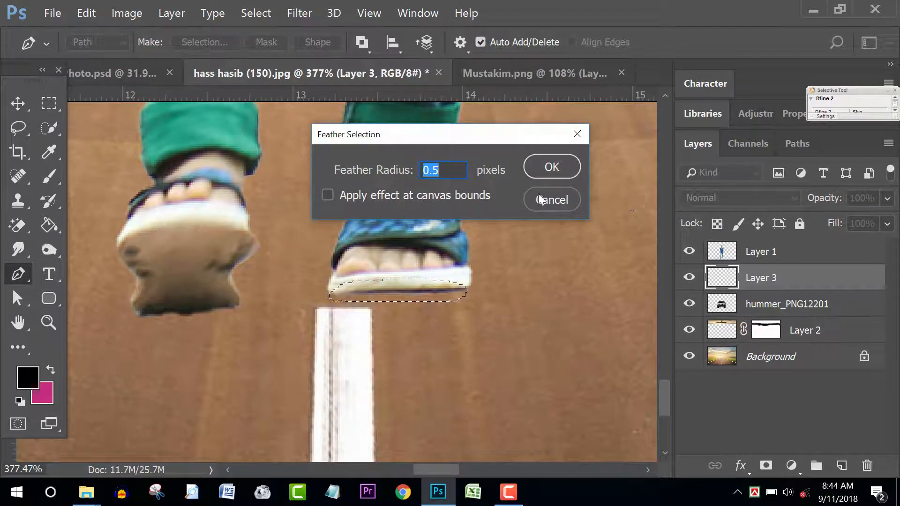
pyautogui.click(553, 201)
pyautogui.click(257, 14)
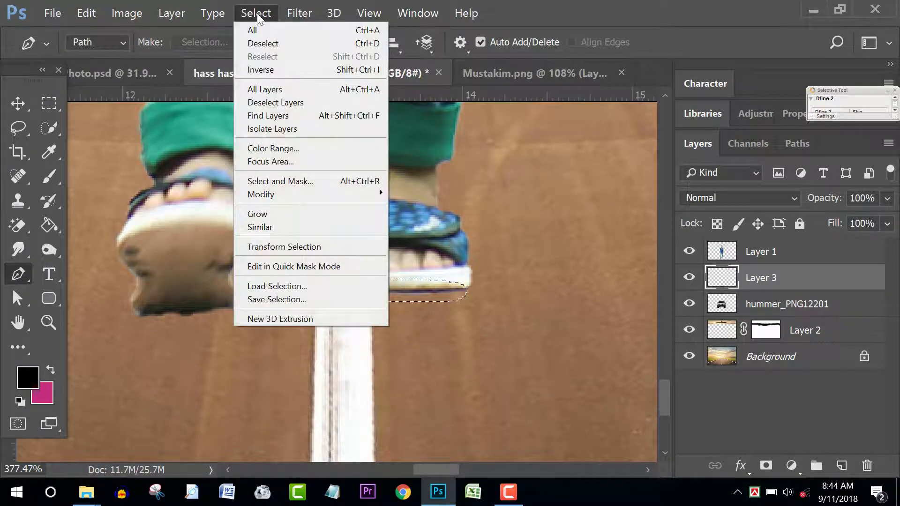
pyautogui.moveTo(307, 195)
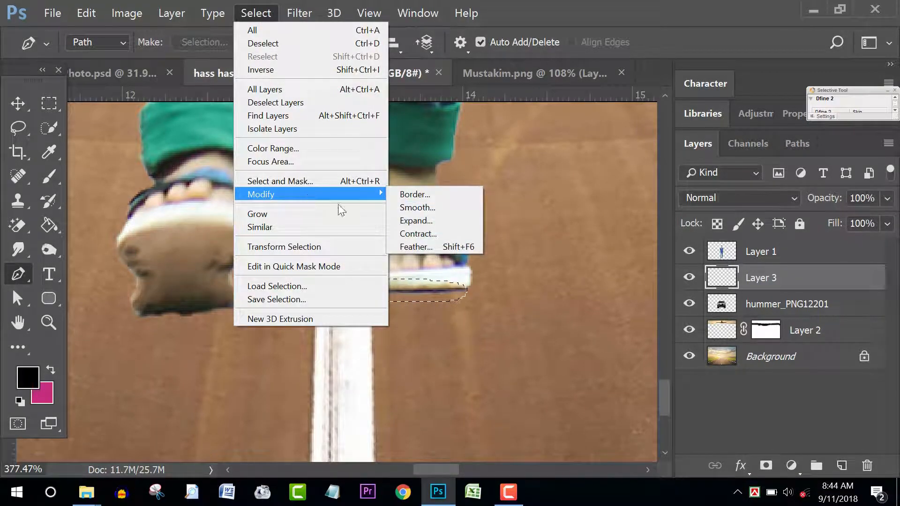
pyautogui.click(435, 242)
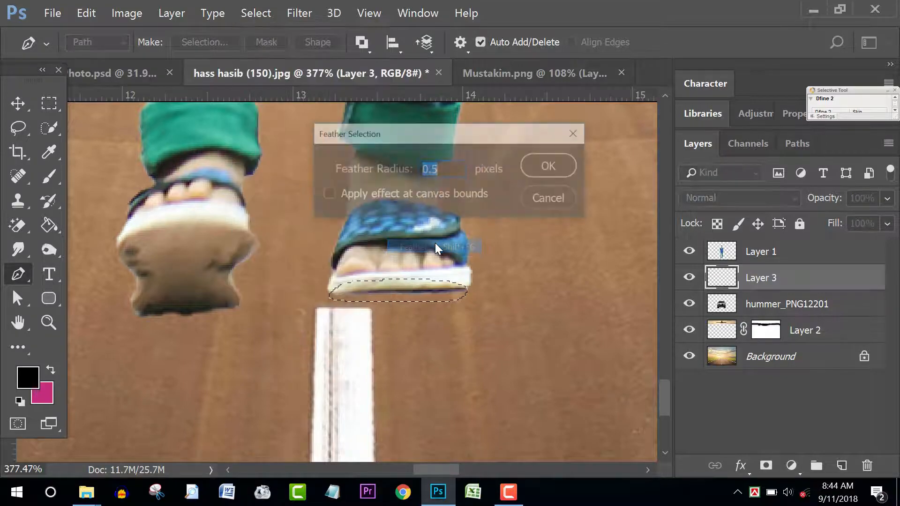
pyautogui.press('Return')
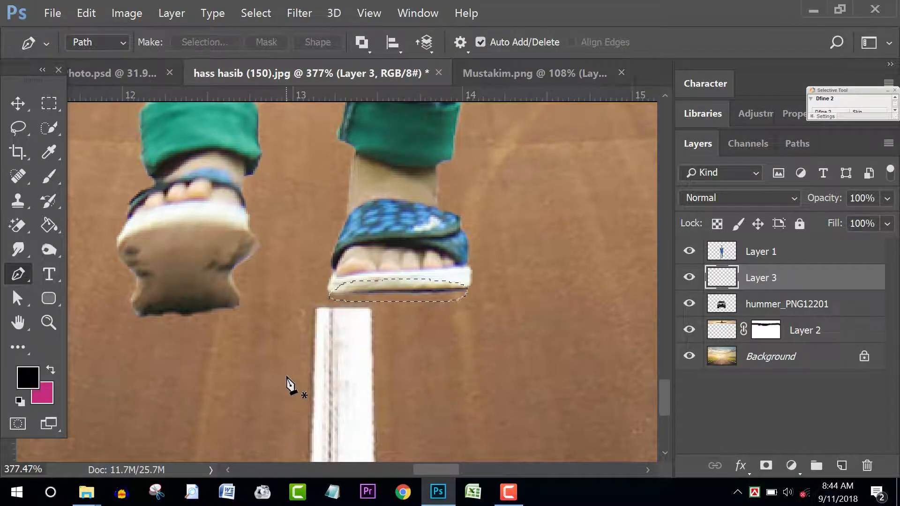
# Step: Fill the selection black and lower the layer opacity to 87%
pyautogui.hotkey('alt', 'Delete')
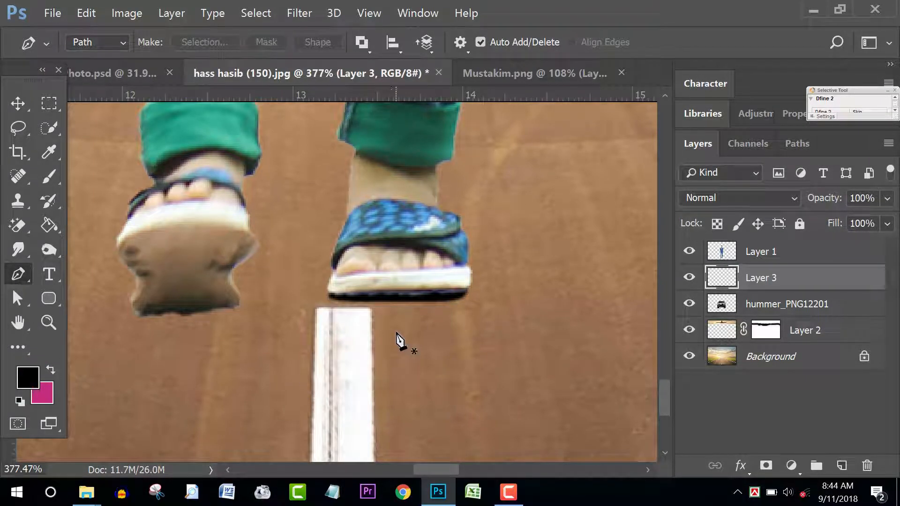
pyautogui.scroll(1, 408, 336)
pyautogui.click(887, 199)
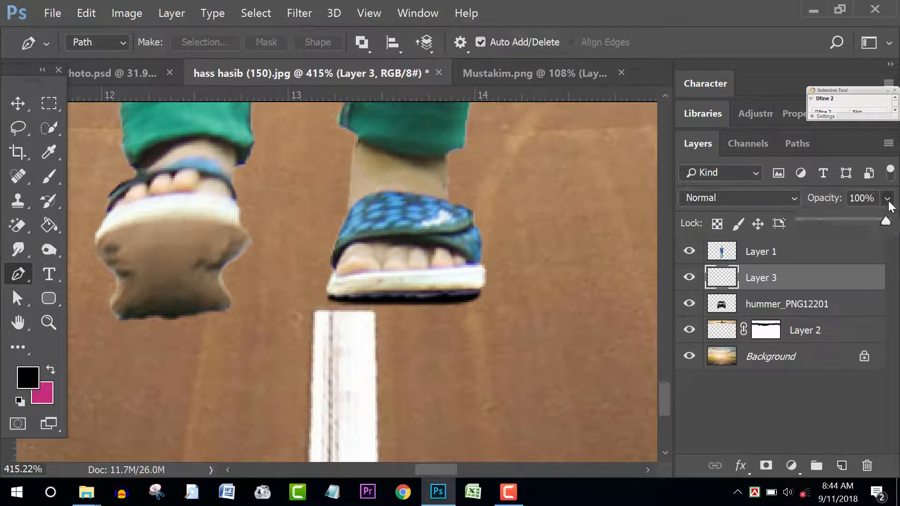
pyautogui.moveTo(873, 220); pyautogui.dragTo(871, 222)
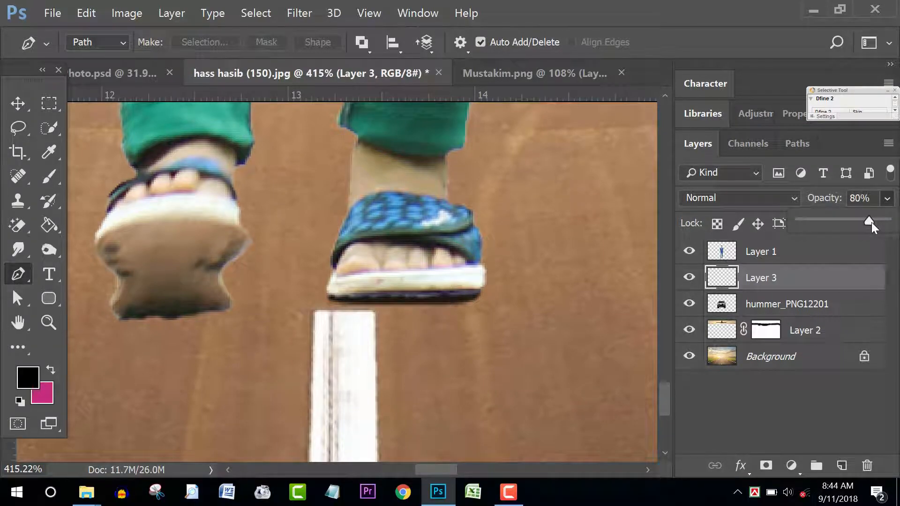
pyautogui.scroll(-7, 442, 311)
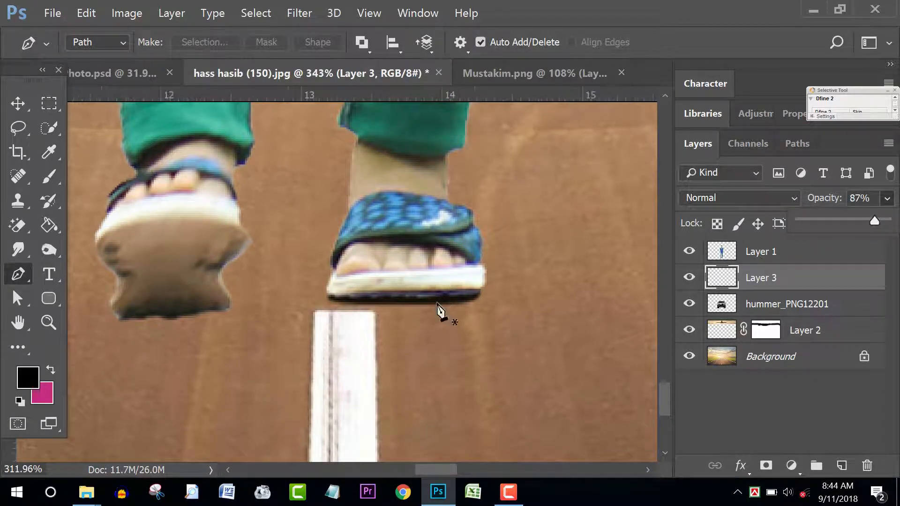
pyautogui.scroll(-2, 450, 340)
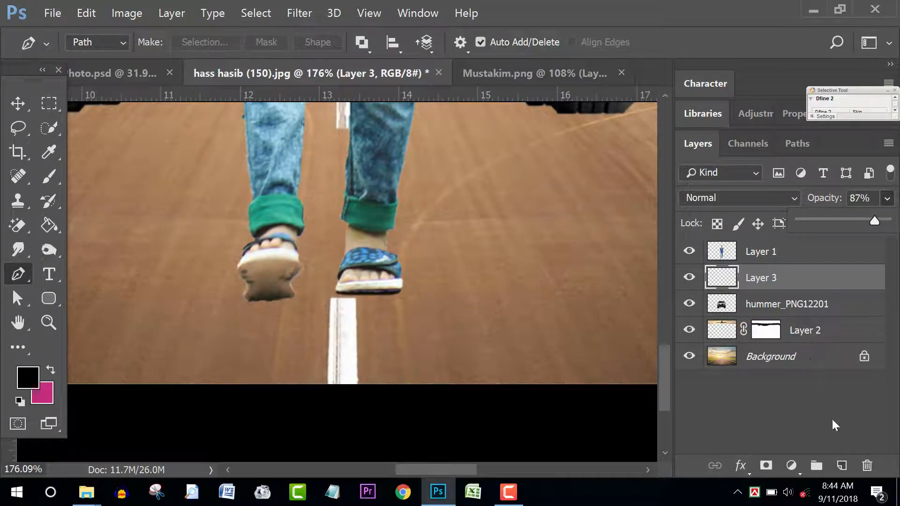
# Step: On a new layer, outline a slanted shadow shape running down from the right sandal
pyautogui.click(842, 465)
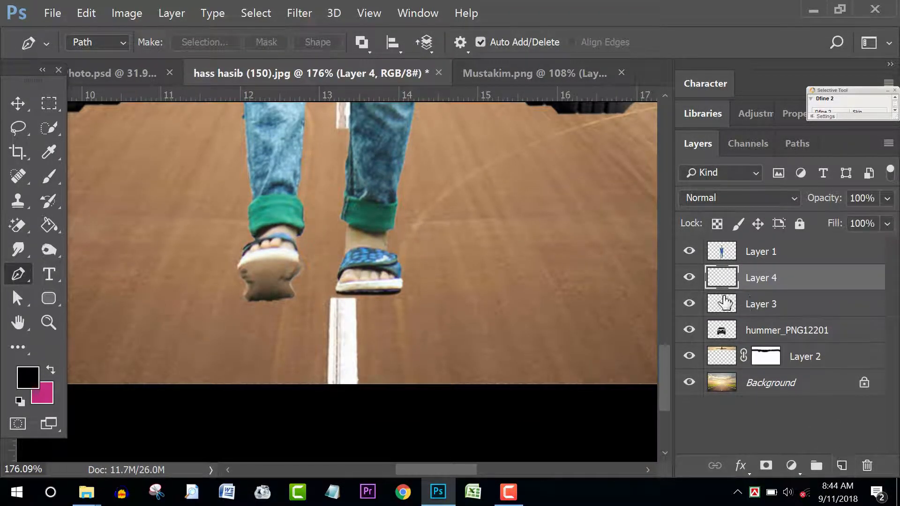
pyautogui.scroll(6, 358, 311)
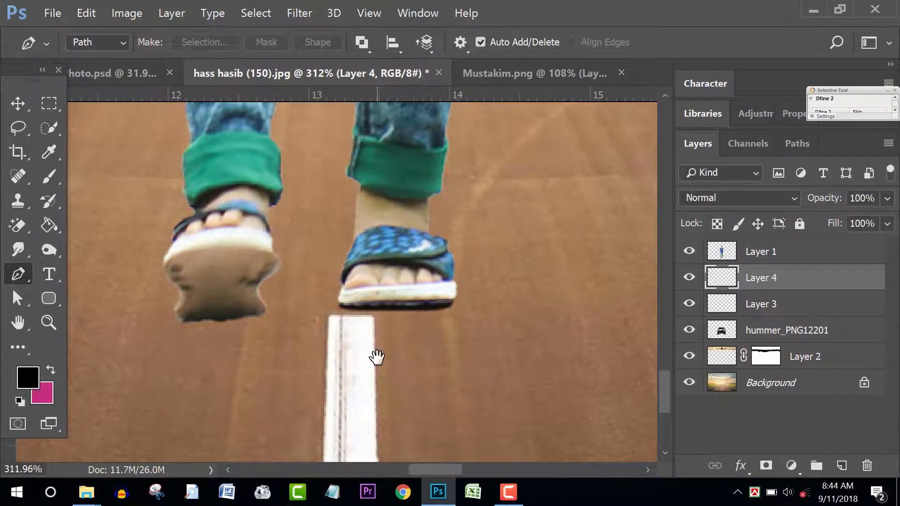
pyautogui.moveTo(376, 356); pyautogui.dragTo(338, 255)
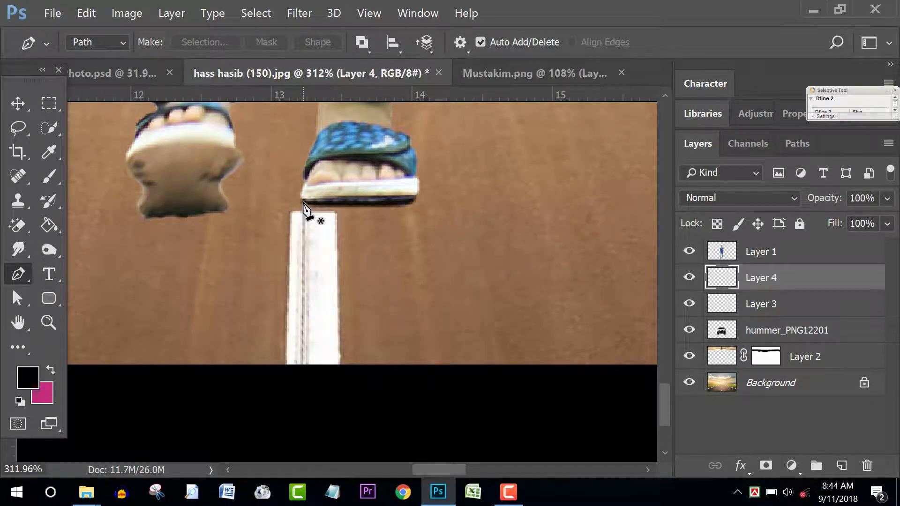
pyautogui.click(303, 204)
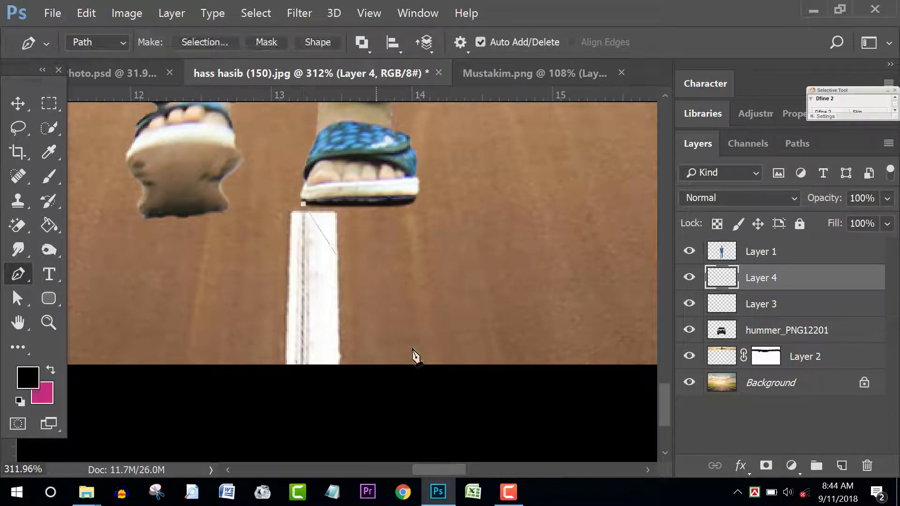
pyautogui.click(435, 407)
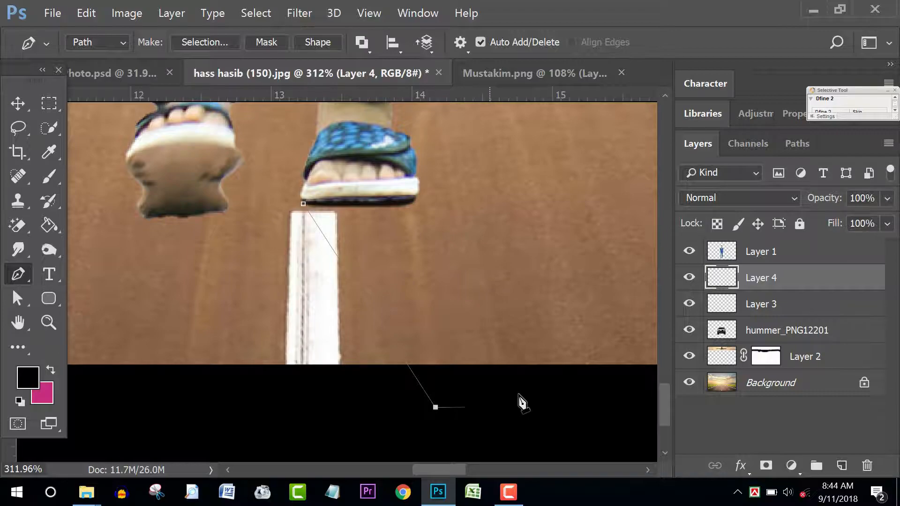
pyautogui.click(560, 385)
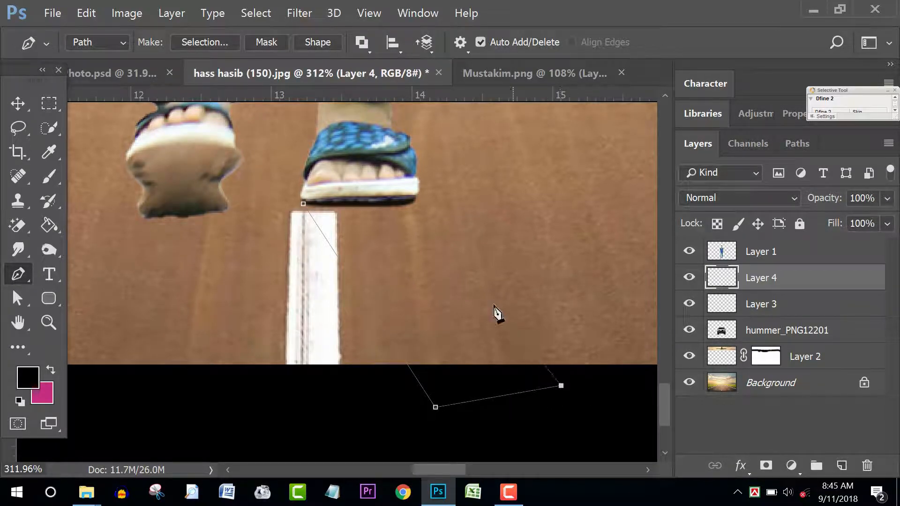
pyautogui.click(411, 203)
pyautogui.click(304, 204)
# Step: Outline the left sandal's slanted shadow and load both outlines as a selection
pyautogui.click(224, 211)
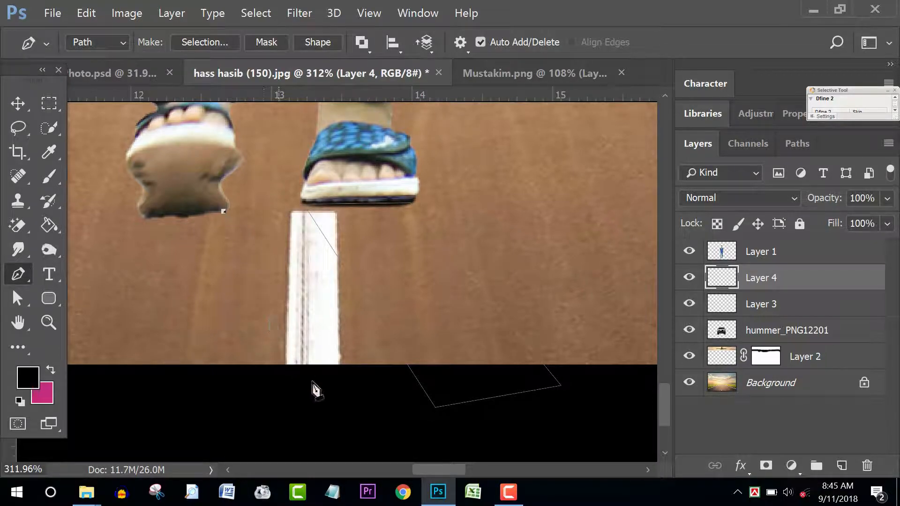
pyautogui.click(340, 420)
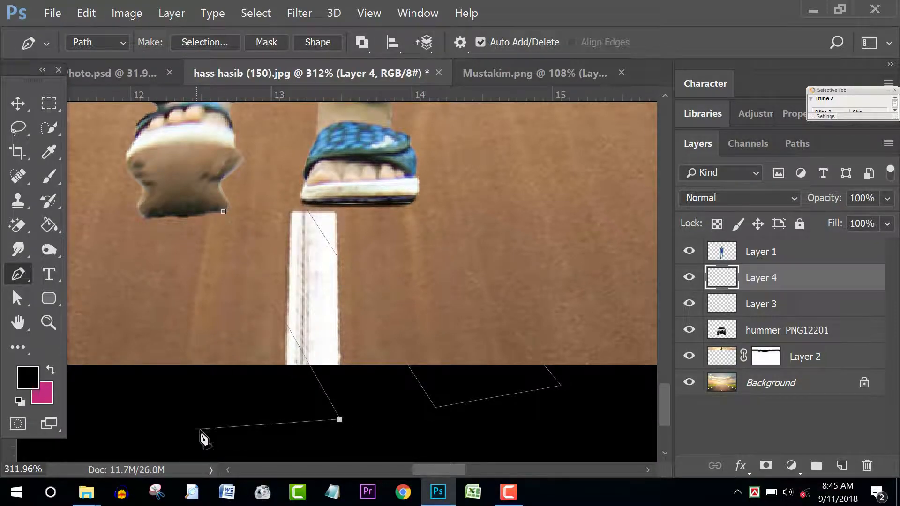
pyautogui.click(206, 432)
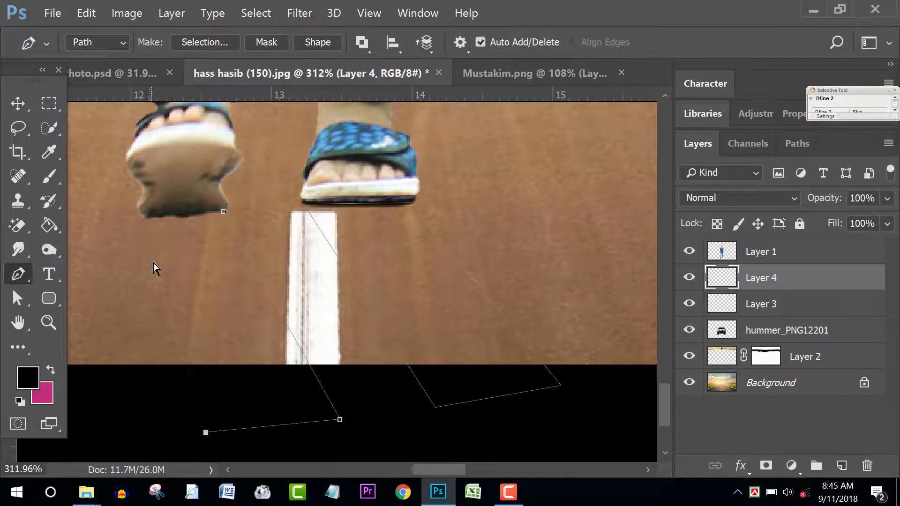
pyautogui.hotkey('ctrl', 'z')
pyautogui.click(222, 436)
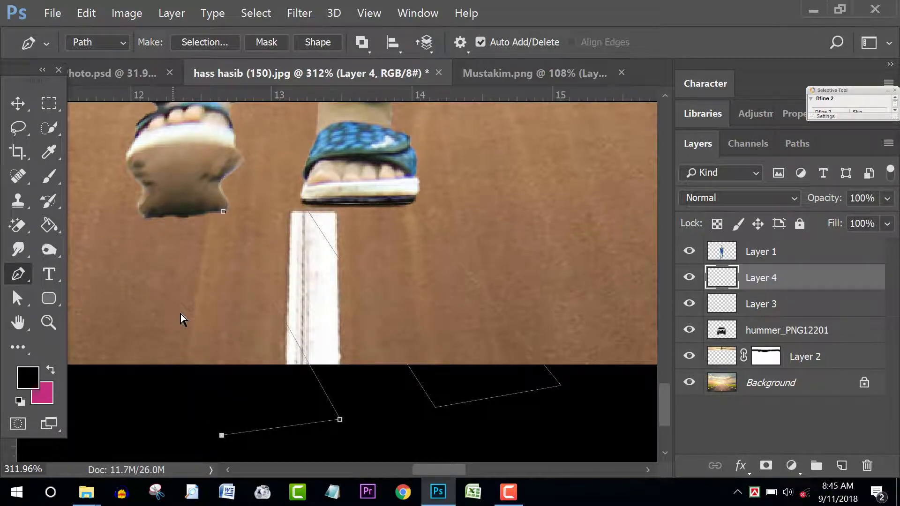
pyautogui.hotkey('ctrl', 'z')
pyautogui.click(237, 436)
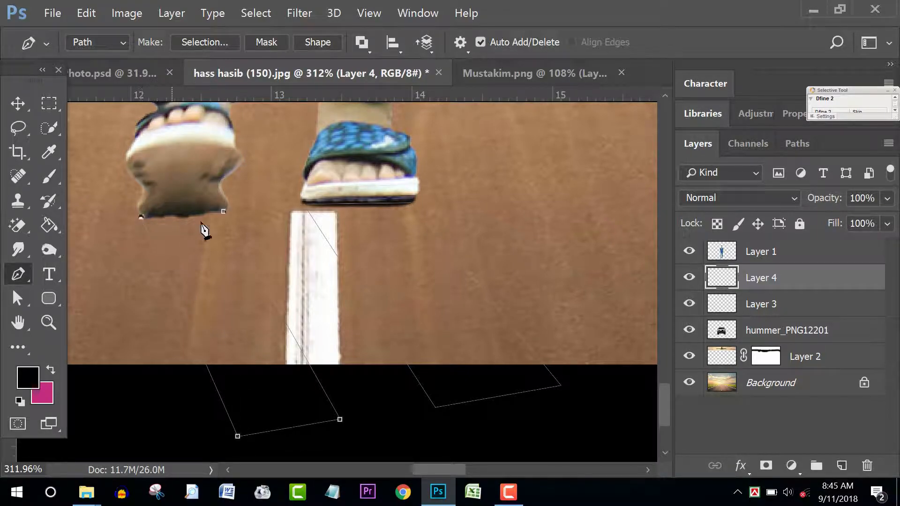
pyautogui.click(223, 212)
pyautogui.hotkey('ctrl', 'Return')
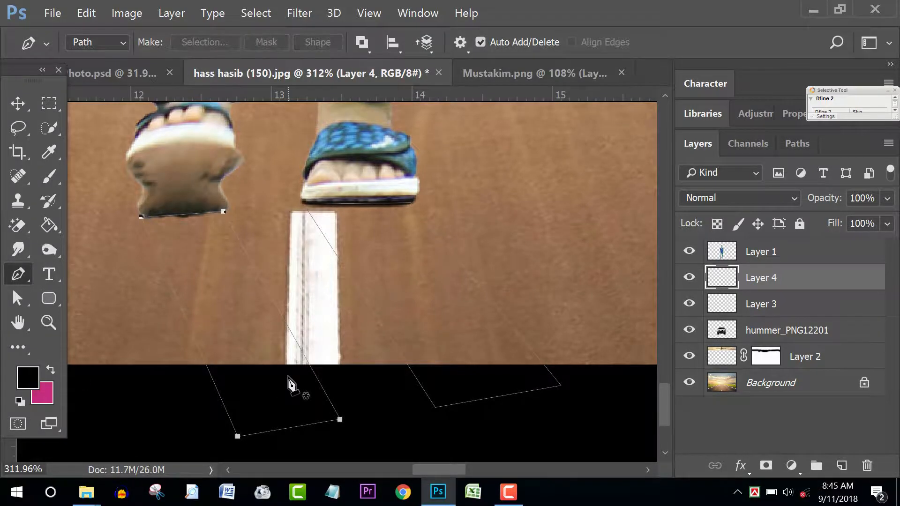
# Step: Paint a soft black spot inside the left shape with a smaller brush
pyautogui.click(49, 178)
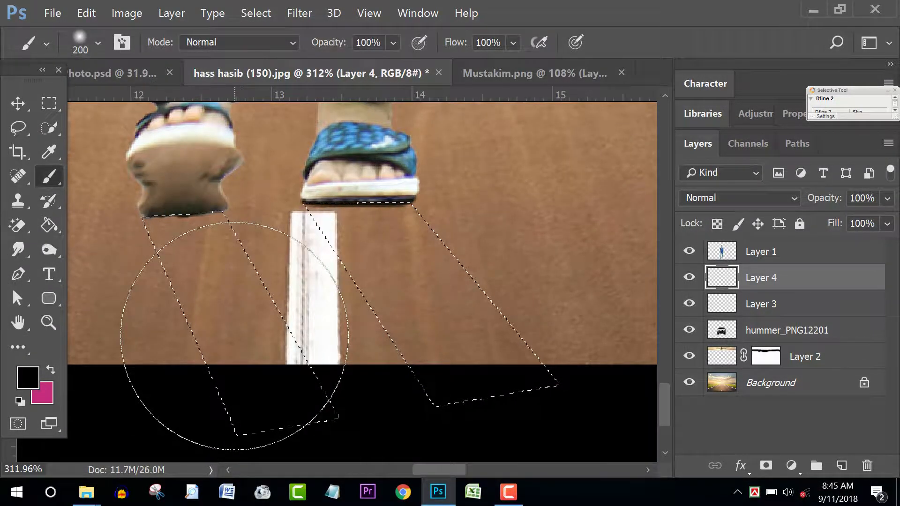
pyautogui.press('[')
pyautogui.press('[')
pyautogui.press('[')
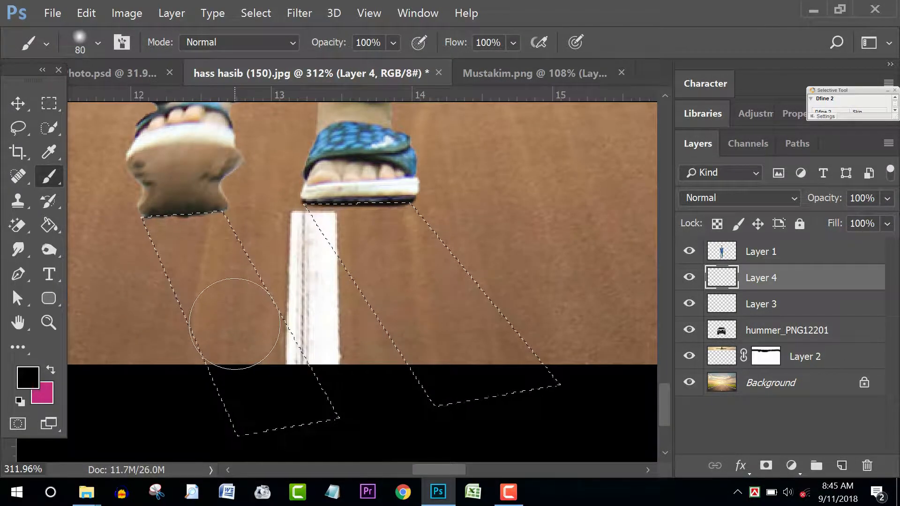
pyautogui.click(236, 319)
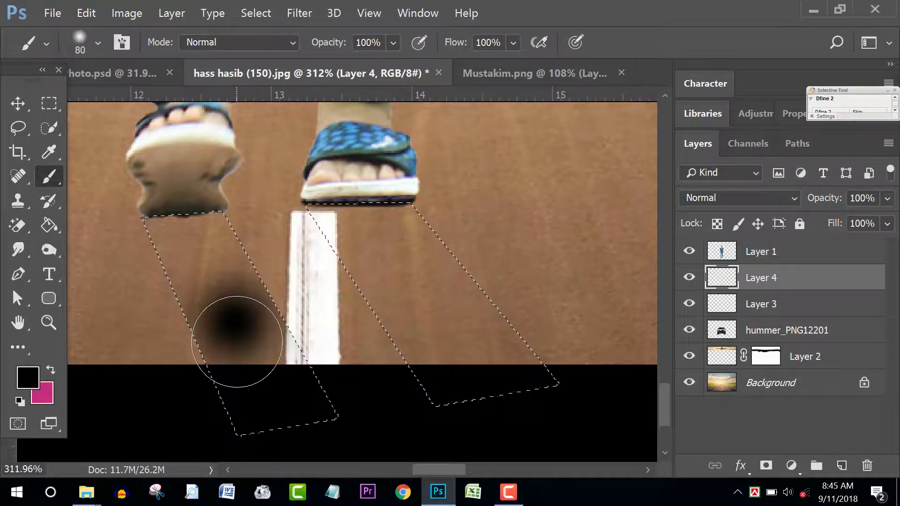
# Step: Fill both shadow shapes solid black with the Paint Bucket and deselect
pyautogui.rightClick(52, 177)
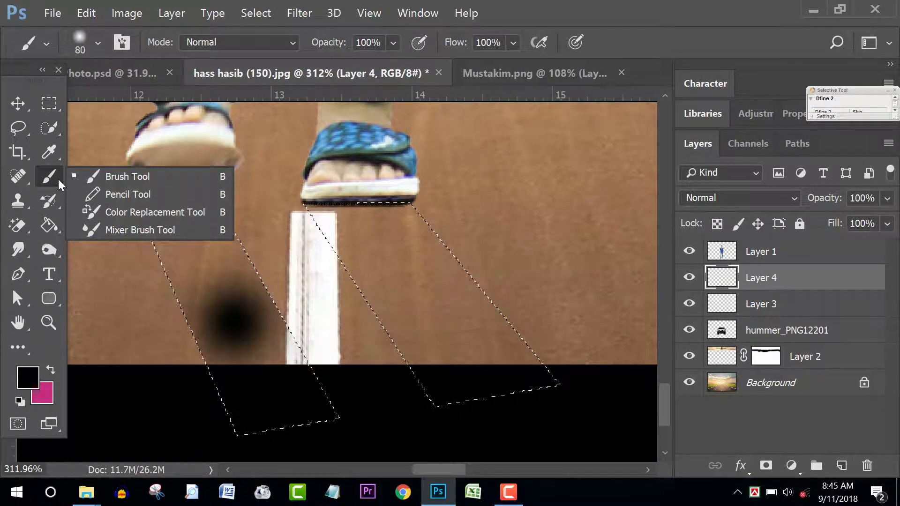
pyautogui.click(61, 202)
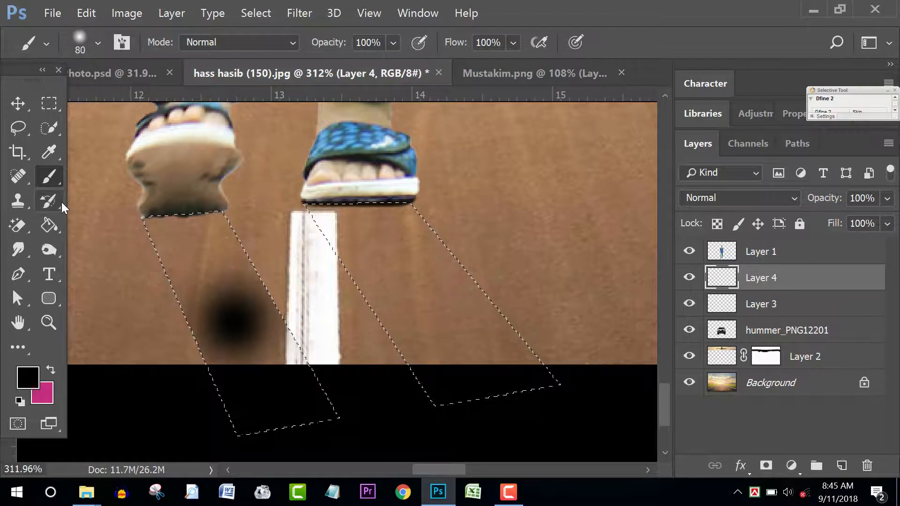
pyautogui.click(50, 228)
pyautogui.click(192, 281)
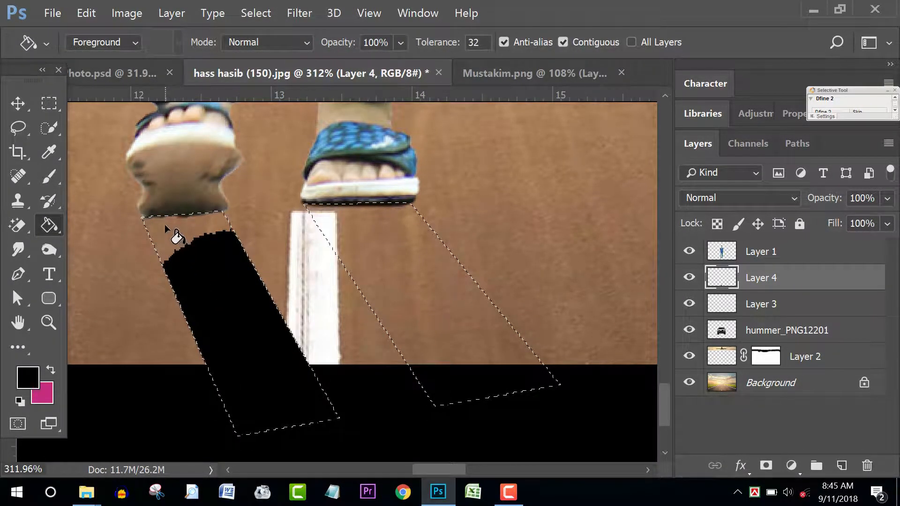
pyautogui.scroll(-2, 438, 305)
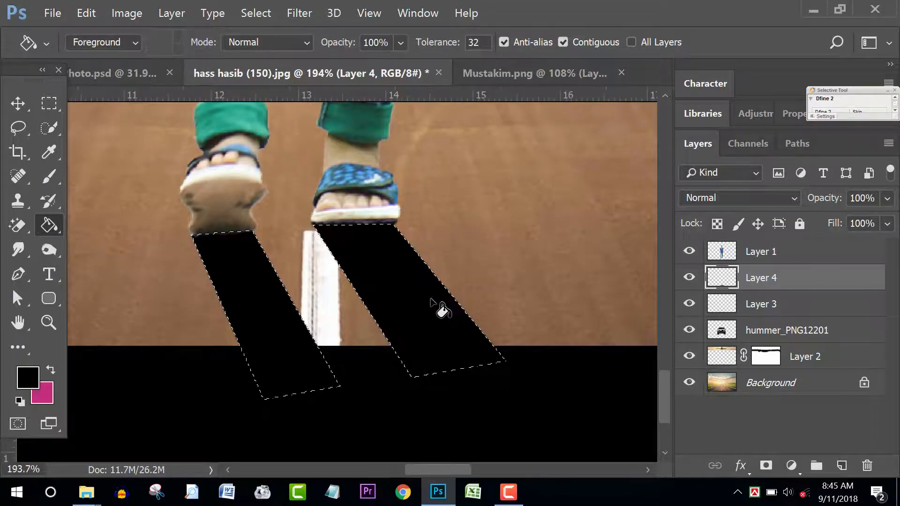
pyautogui.press('v')
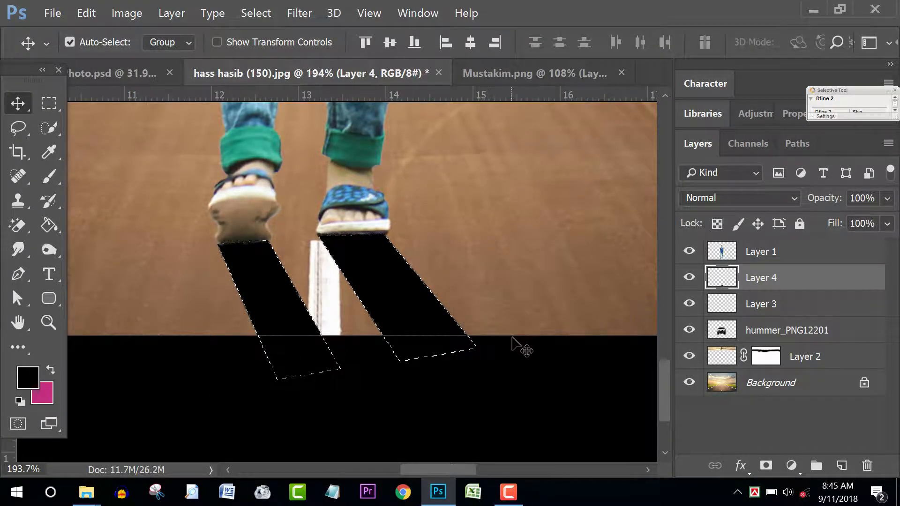
pyautogui.hotkey('ctrl', 'd')
pyautogui.scroll(-3, 384, 267)
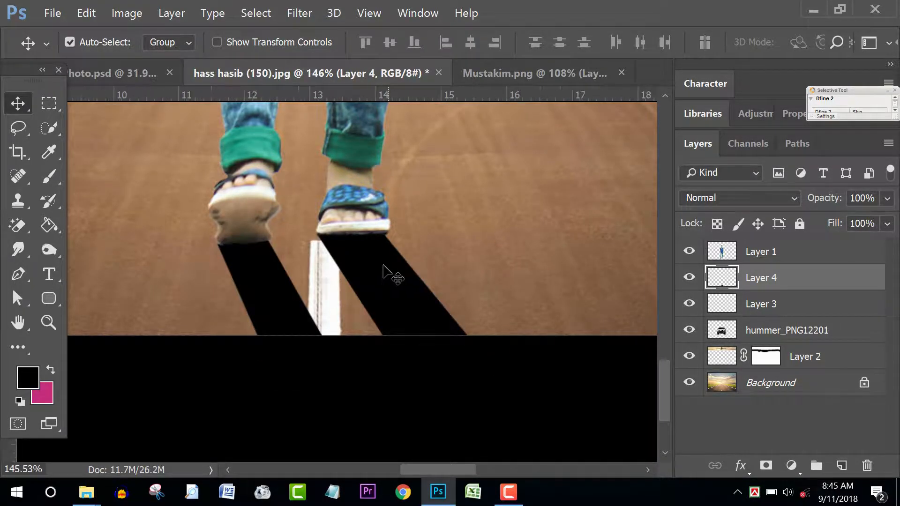
pyautogui.scroll(3, 373, 257)
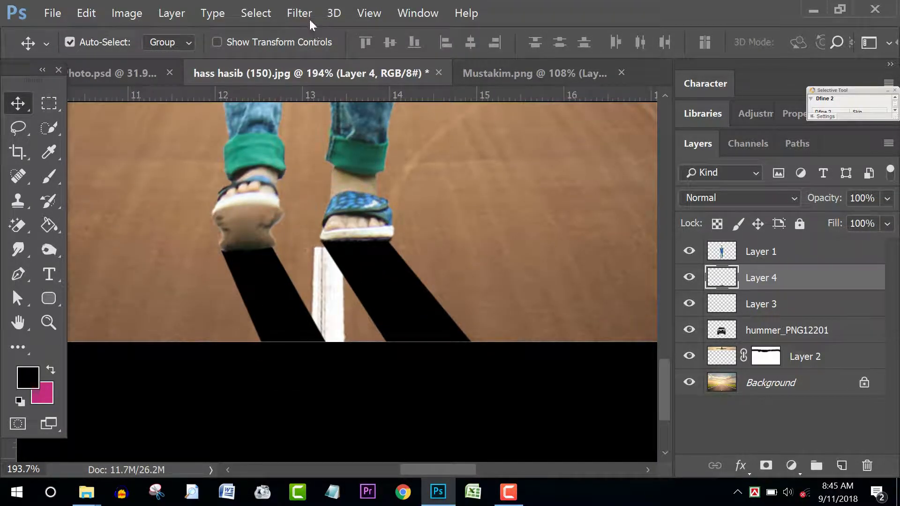
# Step: Apply Filter > Blur > Gaussian Blur with a 6.2-pixel radius to Layer 4's shadows
pyautogui.click(298, 14)
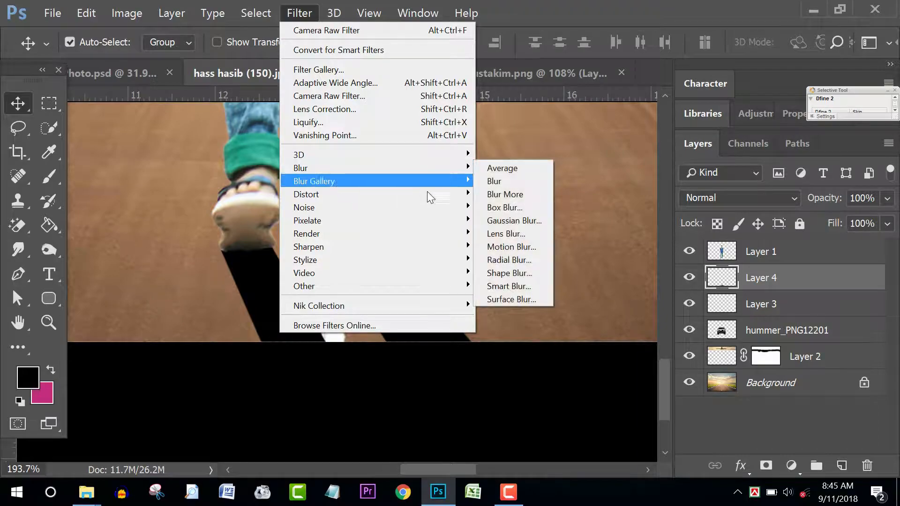
pyautogui.click(515, 220)
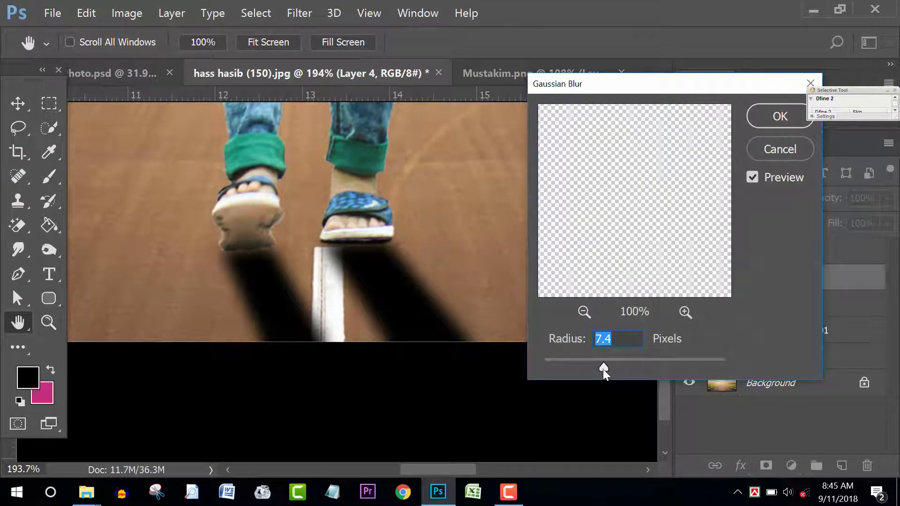
pyautogui.moveTo(603, 369); pyautogui.dragTo(598, 367)
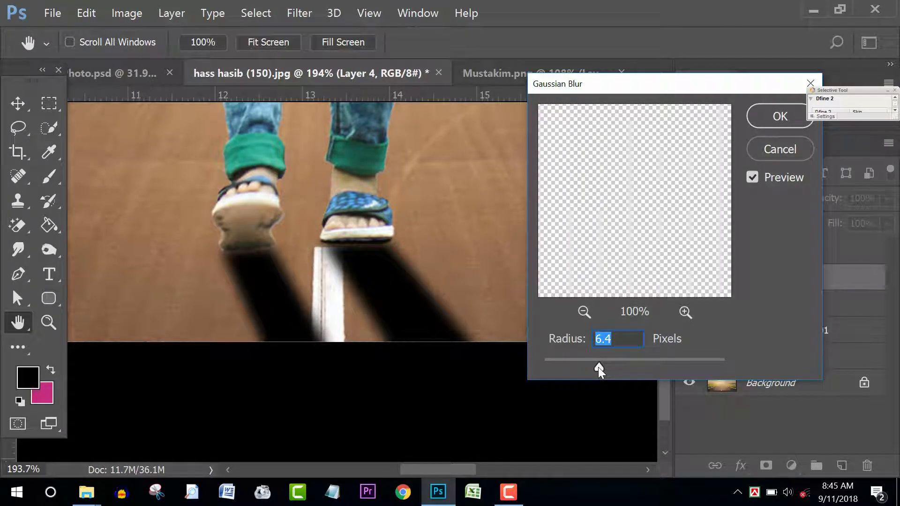
pyautogui.moveTo(595, 369); pyautogui.dragTo(598, 364)
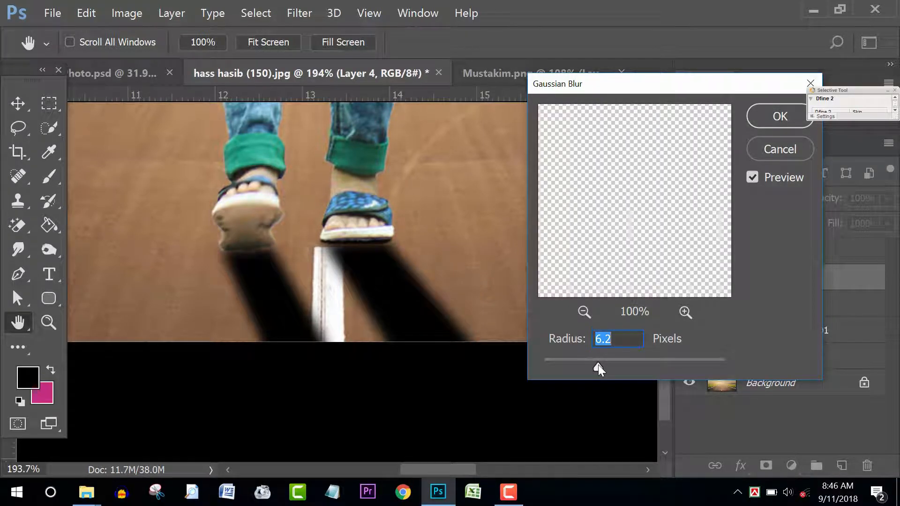
pyautogui.click(774, 117)
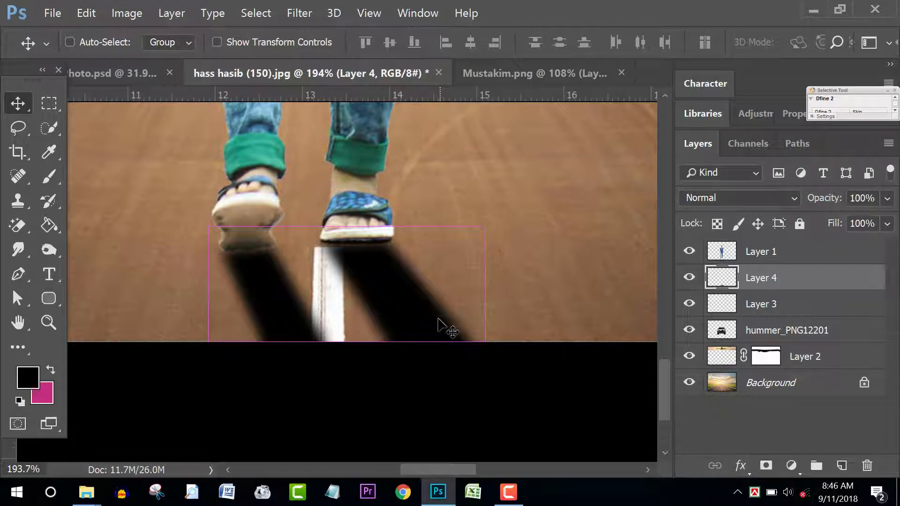
# Step: Free-transform the foot shadows slightly taller and nudge them one pixel left
pyautogui.hotkey('ctrl', 't')
pyautogui.scroll(2, 346, 281)
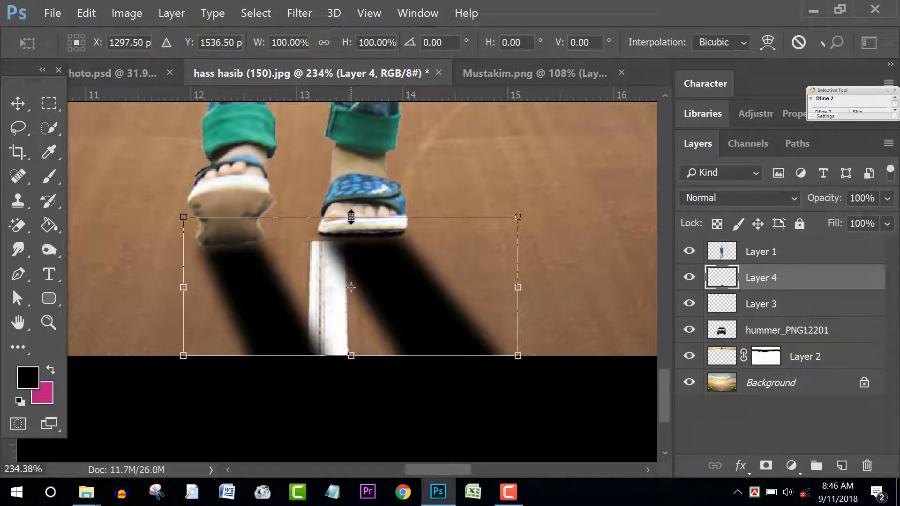
pyautogui.moveTo(350, 217); pyautogui.dragTo(342, 210)
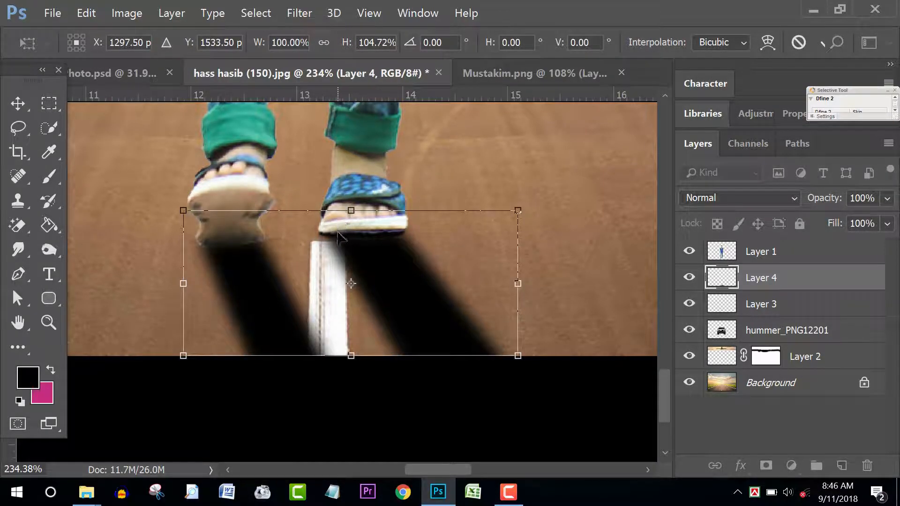
pyautogui.press('Left')
pyautogui.press('Return')
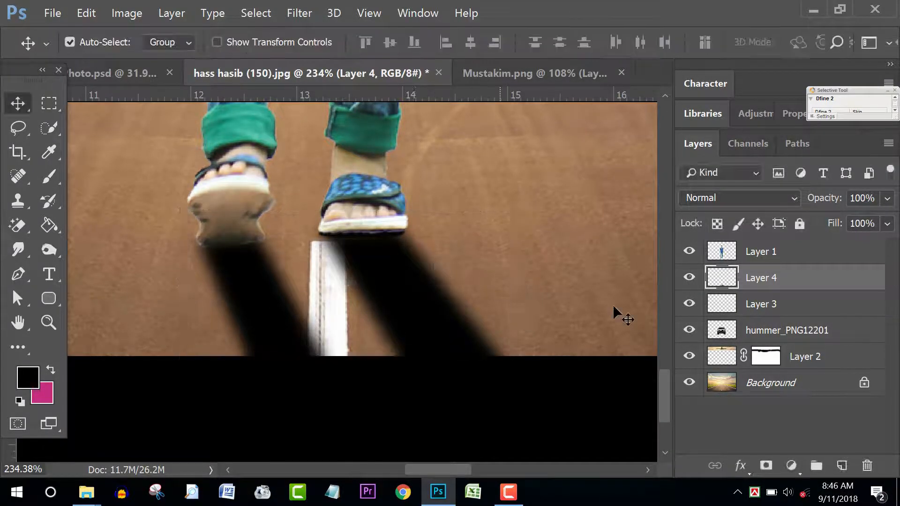
# Step: Set the shadow layer's opacity to 68%
pyautogui.click(887, 200)
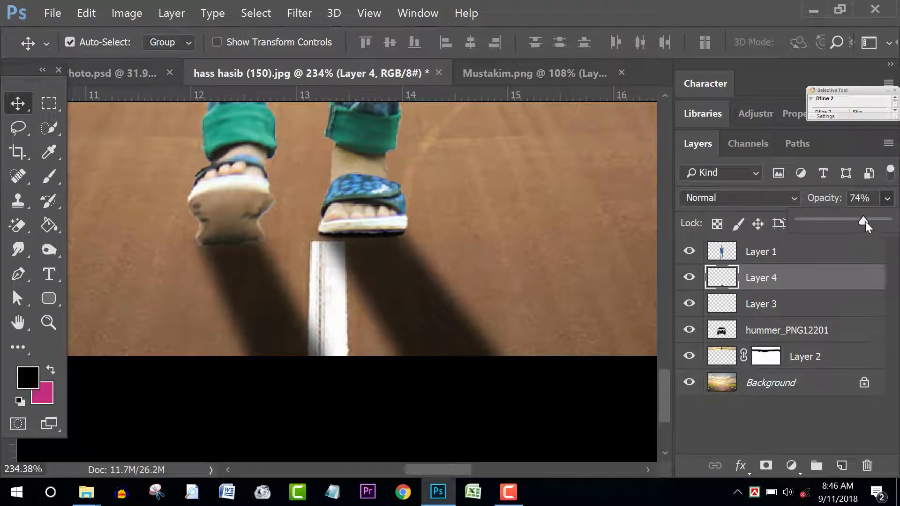
pyautogui.scroll(-10, 438, 287)
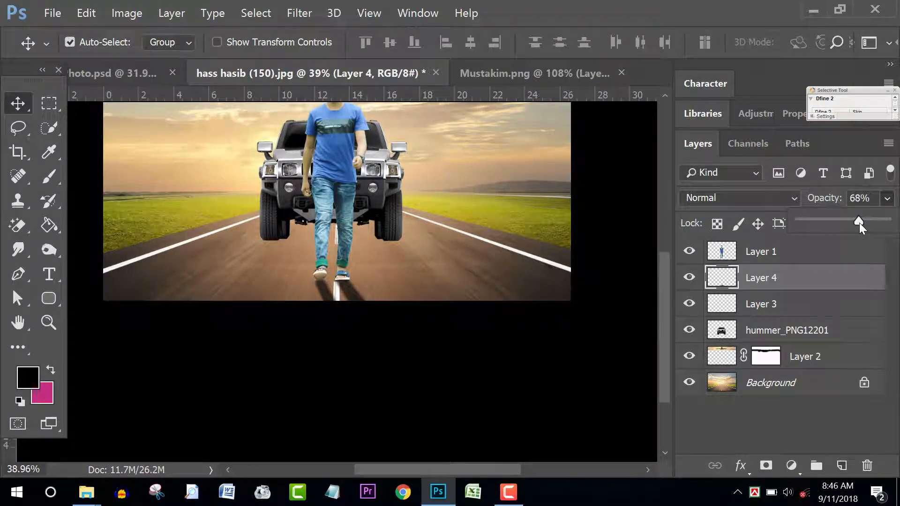
pyautogui.scroll(3, 397, 308)
pyautogui.click(363, 297)
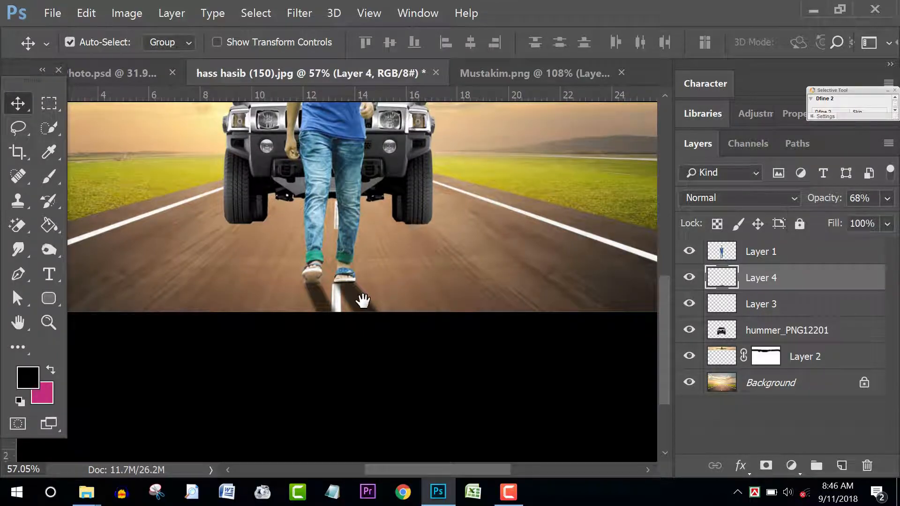
pyautogui.scroll(5, 364, 297)
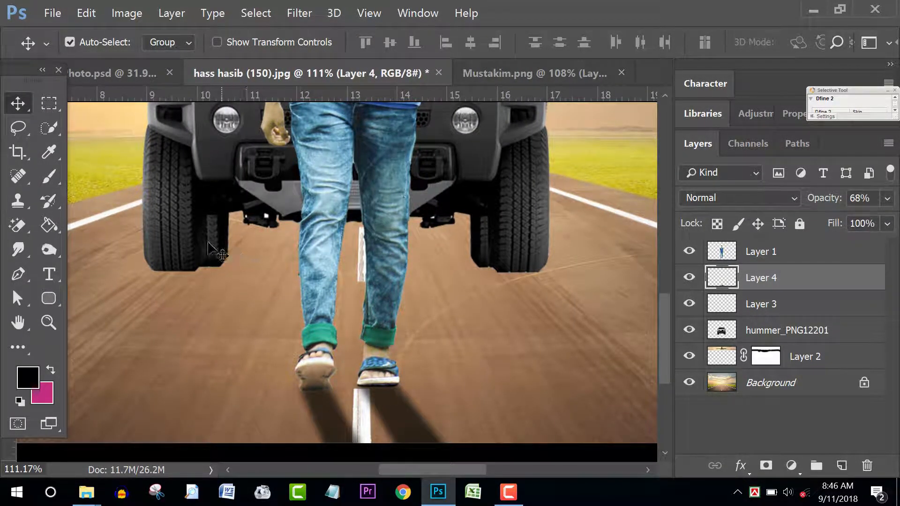
# Step: Create a new layer and hide the walking man's Layer 1
pyautogui.click(841, 465)
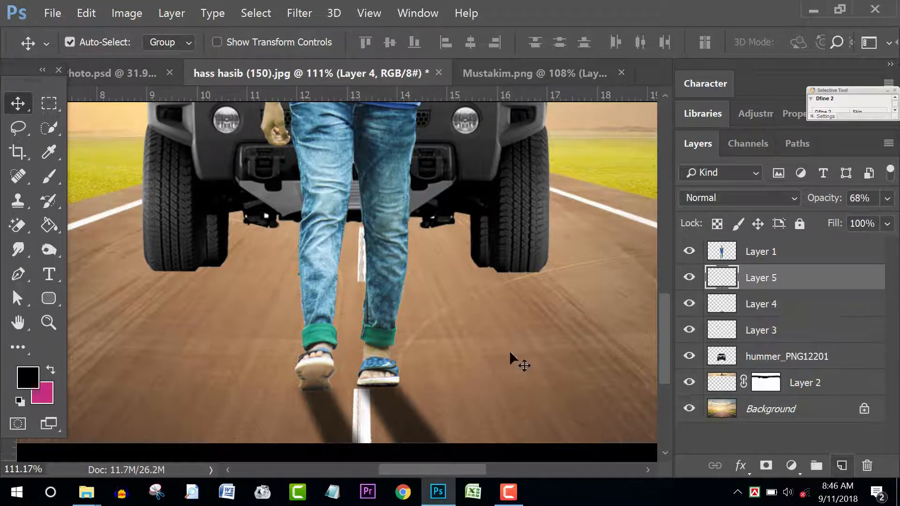
pyautogui.moveTo(440, 305); pyautogui.dragTo(452, 330)
pyautogui.click(688, 252)
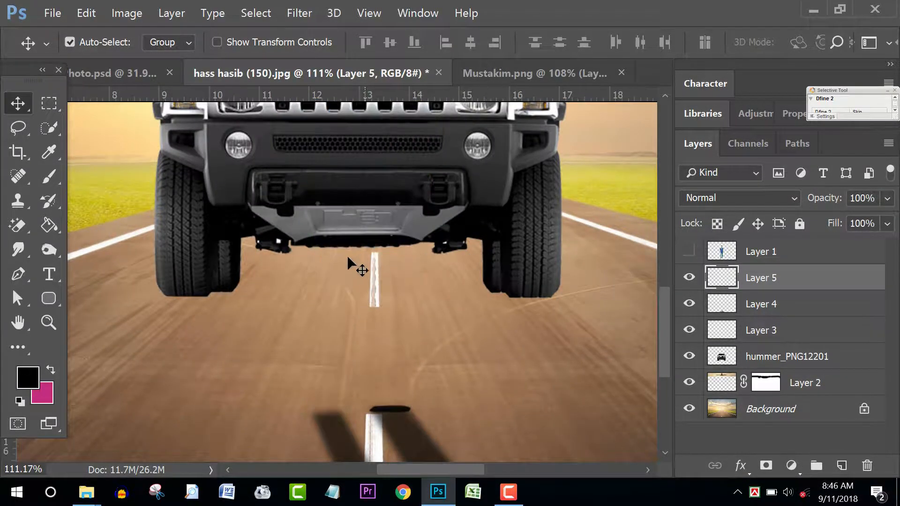
# Step: Draw a closed Pen outline under the Hummer's wheels and turn it into a selection
pyautogui.press('p')
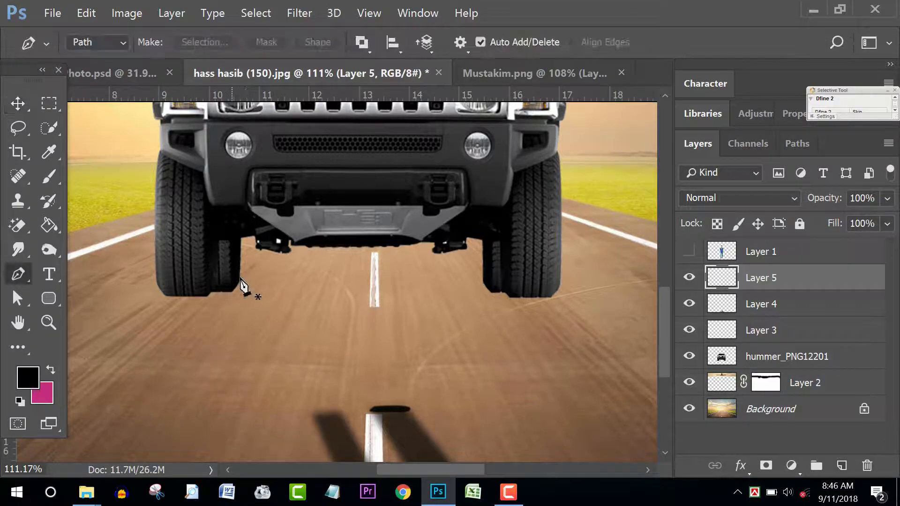
pyautogui.click(242, 276)
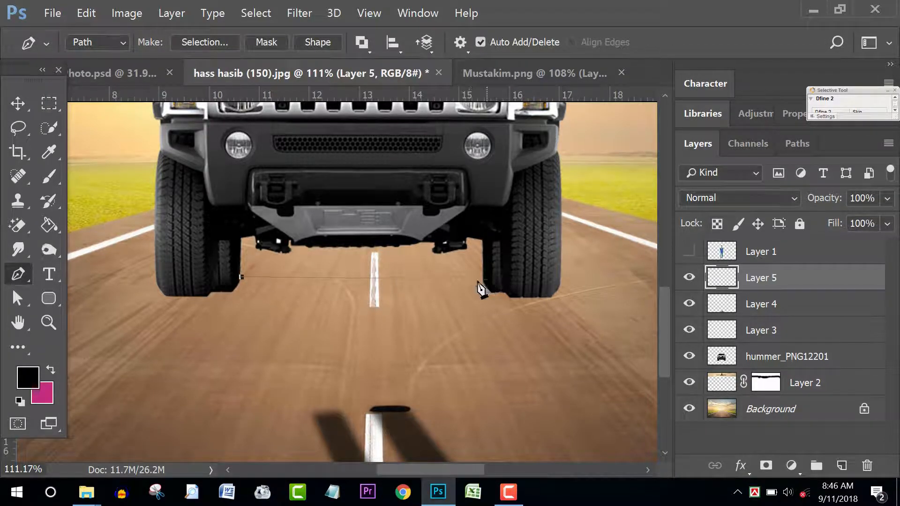
pyautogui.click(481, 282)
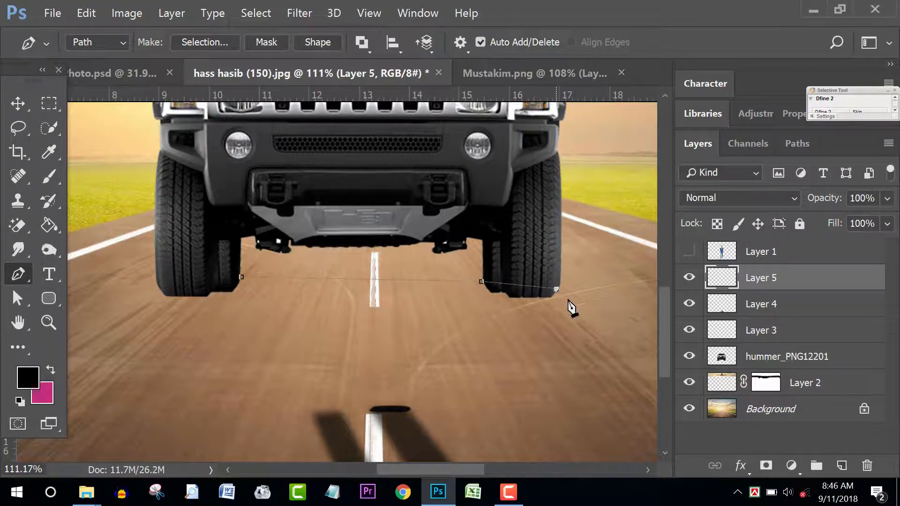
pyautogui.click(571, 325)
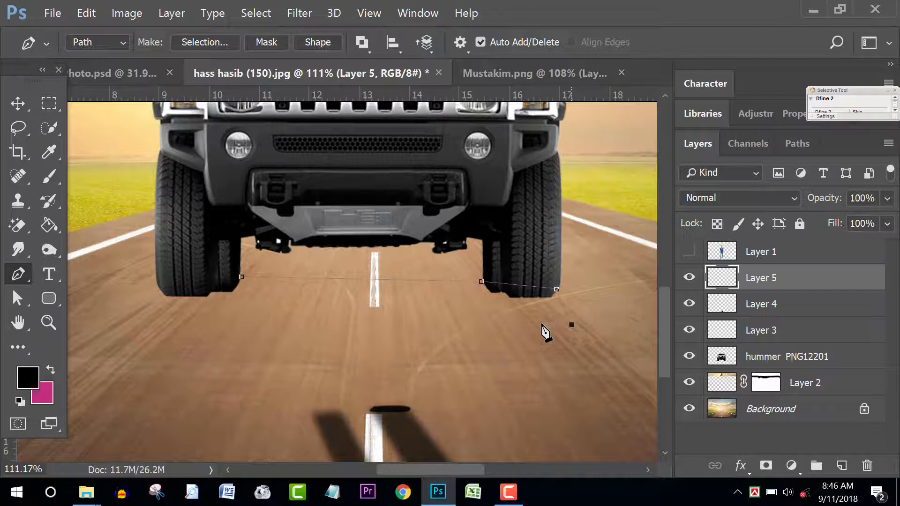
pyautogui.click(193, 330)
pyautogui.click(165, 292)
pyautogui.click(242, 277)
pyautogui.scroll(-2, 422, 296)
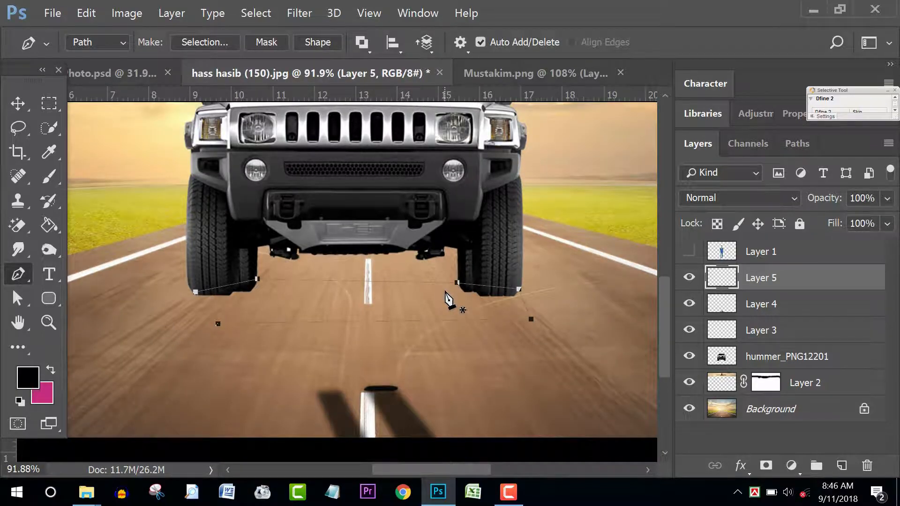
pyautogui.hotkey('ctrl', 'Return')
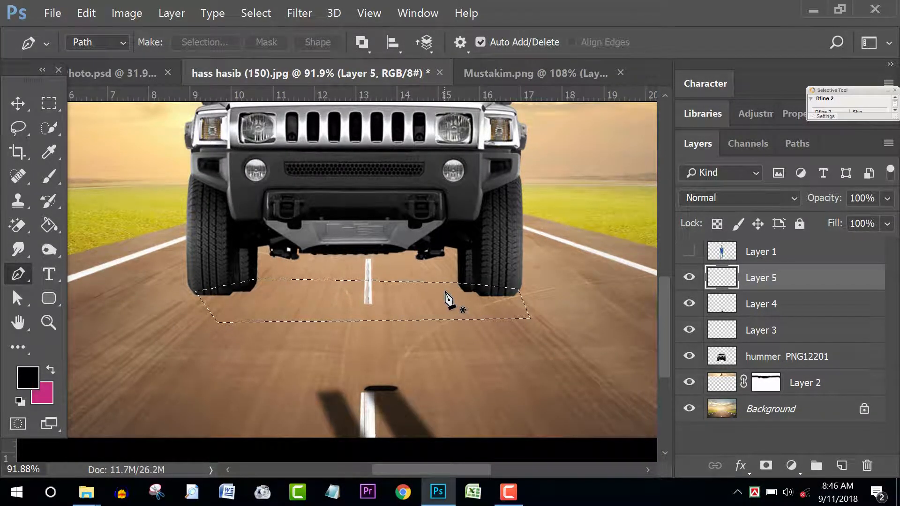
pyautogui.click(53, 226)
# Step: Fill the area under the Hummer black, blur it 8.6 pixels, and set opacity to 73%
pyautogui.click(324, 308)
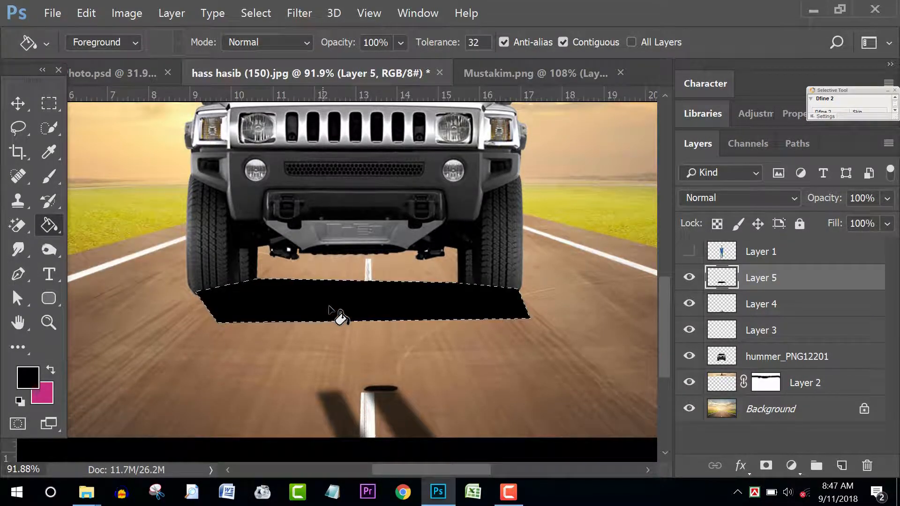
pyautogui.hotkey('ctrl', 'd')
pyautogui.click(300, 13)
pyautogui.moveTo(334, 167)
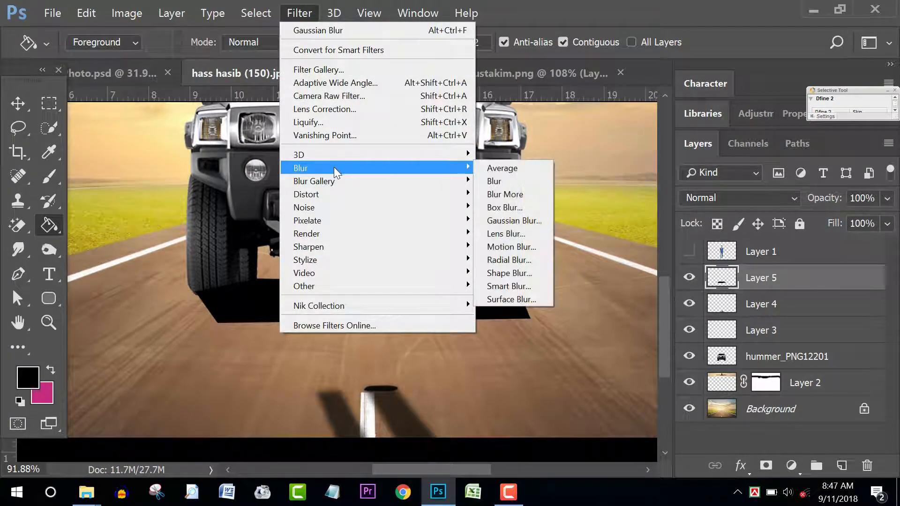
pyautogui.click(518, 226)
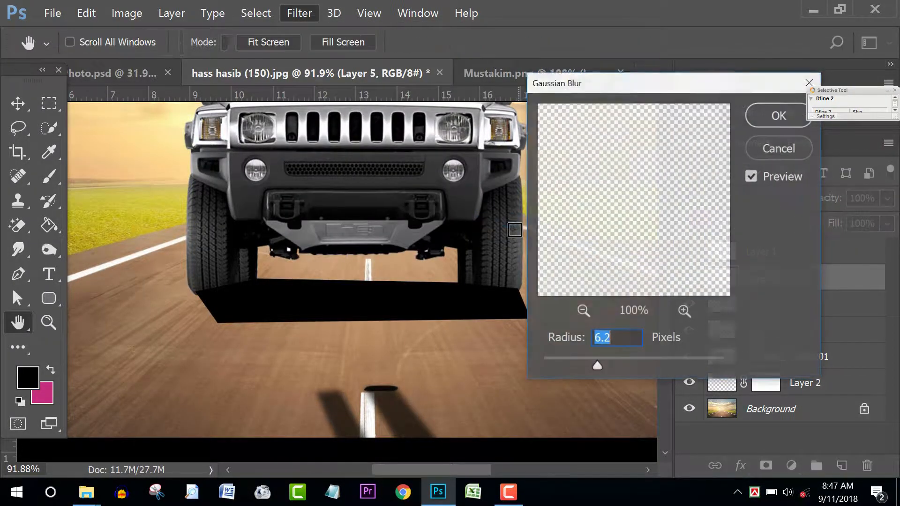
pyautogui.moveTo(597, 366); pyautogui.dragTo(609, 368)
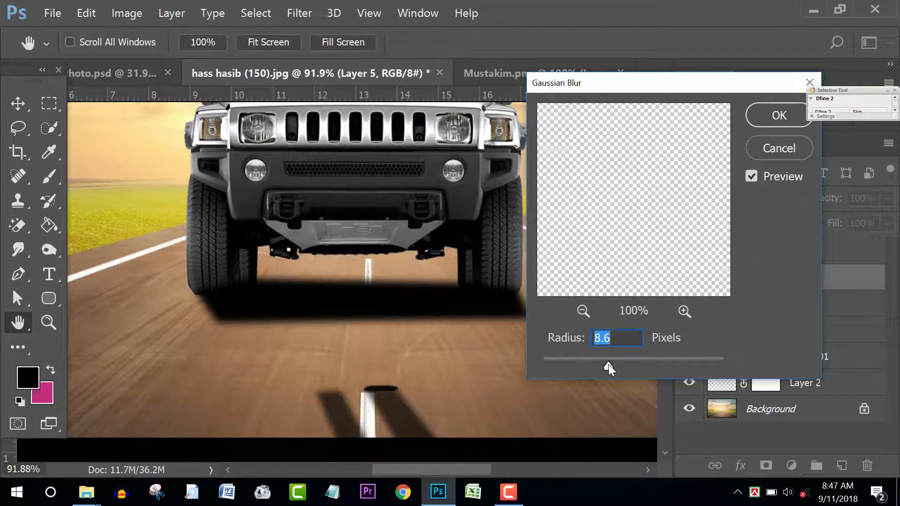
pyautogui.click(765, 116)
pyautogui.click(887, 223)
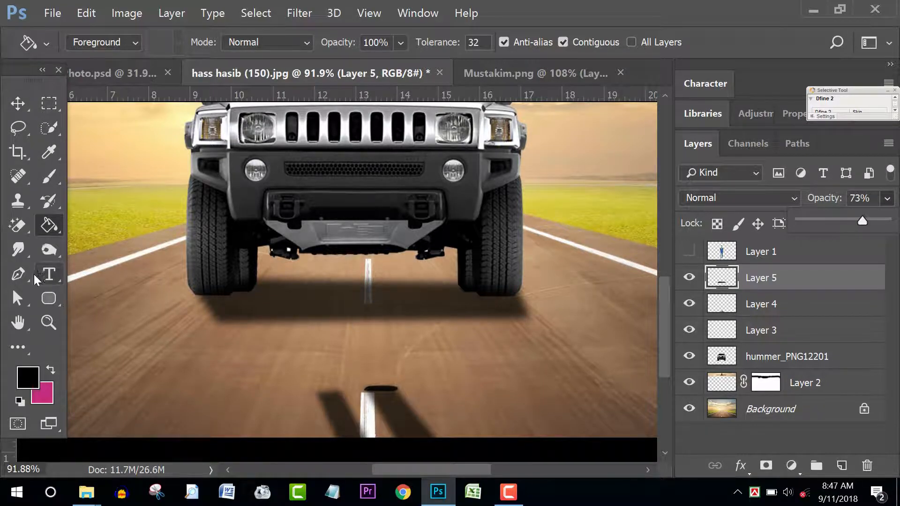
pyautogui.click(19, 276)
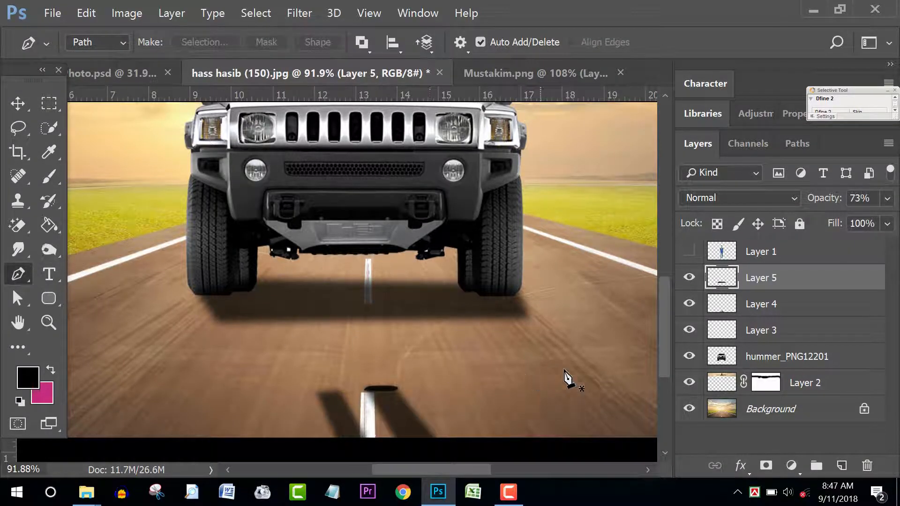
pyautogui.click(841, 466)
pyautogui.scroll(3, 528, 357)
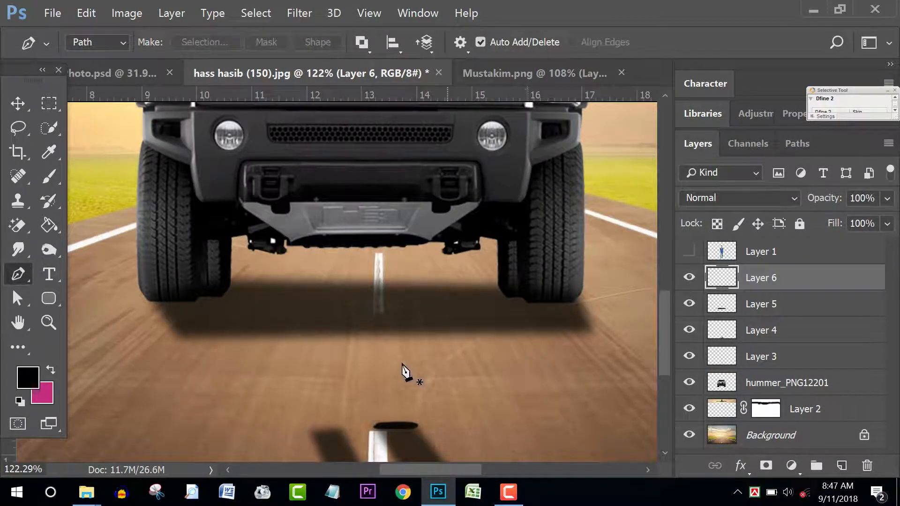
pyautogui.scroll(-4, 327, 368)
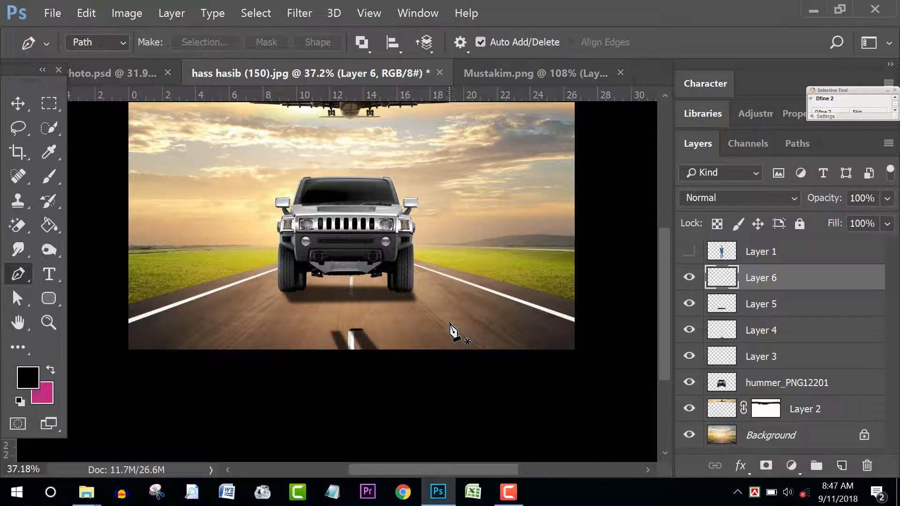
pyautogui.press('v')
pyautogui.scroll(1, 398, 307)
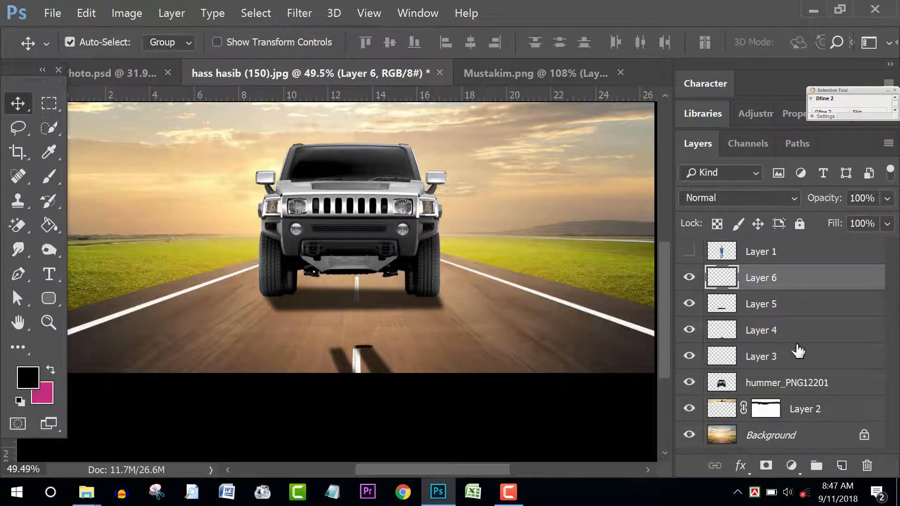
pyautogui.hotkey('ctrl', 't')
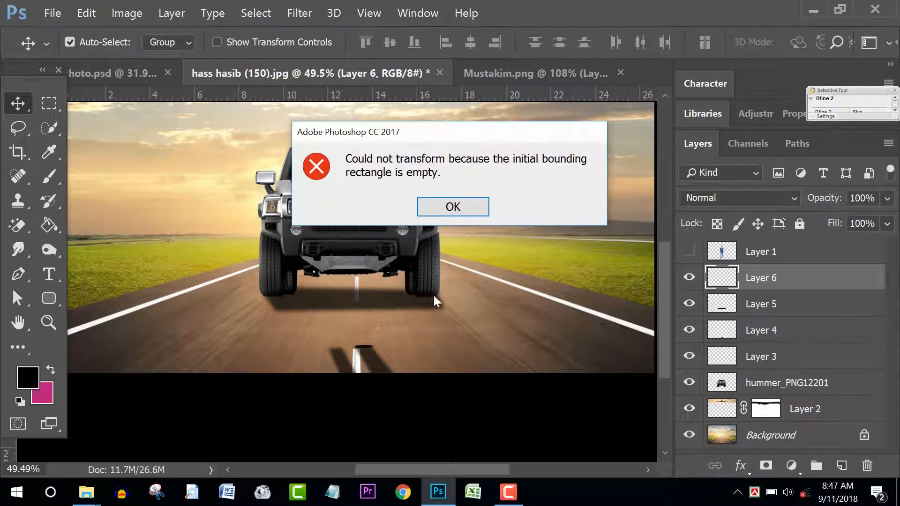
pyautogui.click(461, 205)
pyautogui.click(797, 310)
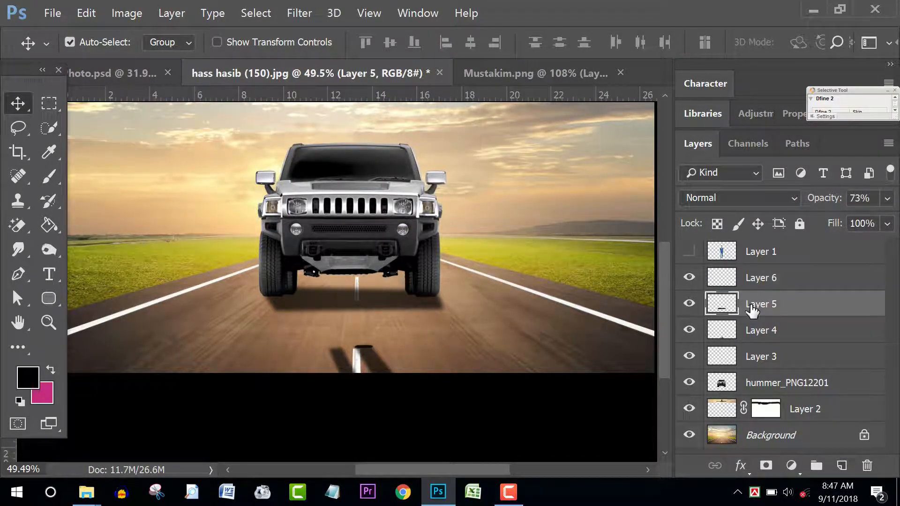
pyautogui.click(793, 284)
pyautogui.click(866, 467)
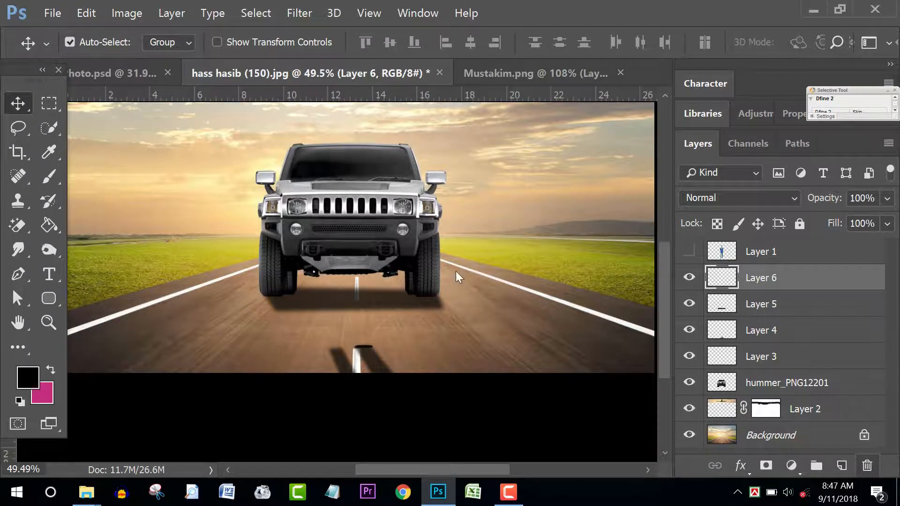
pyautogui.click(396, 207)
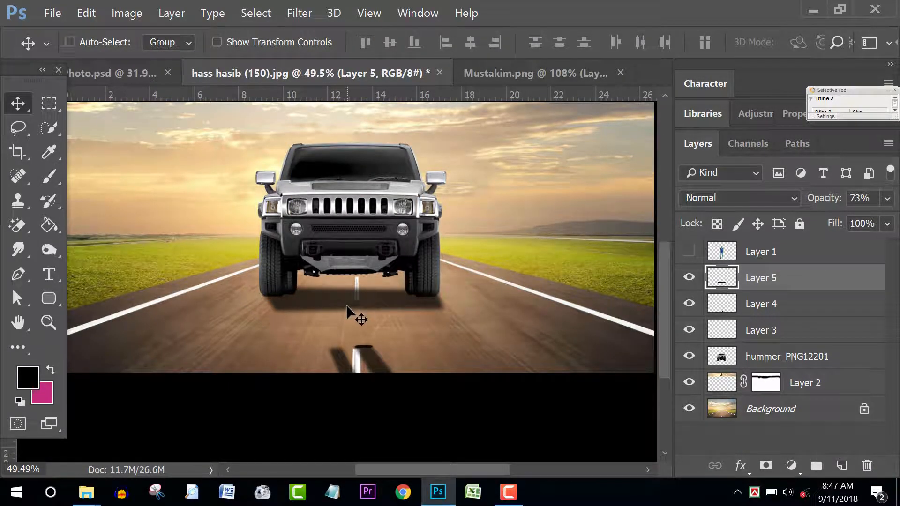
# Step: Free-transform Layer 5's shadow to about 140% height, skewing its bottom toward the right
pyautogui.hotkey('ctrl', 't')
pyautogui.scroll(3, 363, 313)
pyautogui.scroll(1, 381, 318)
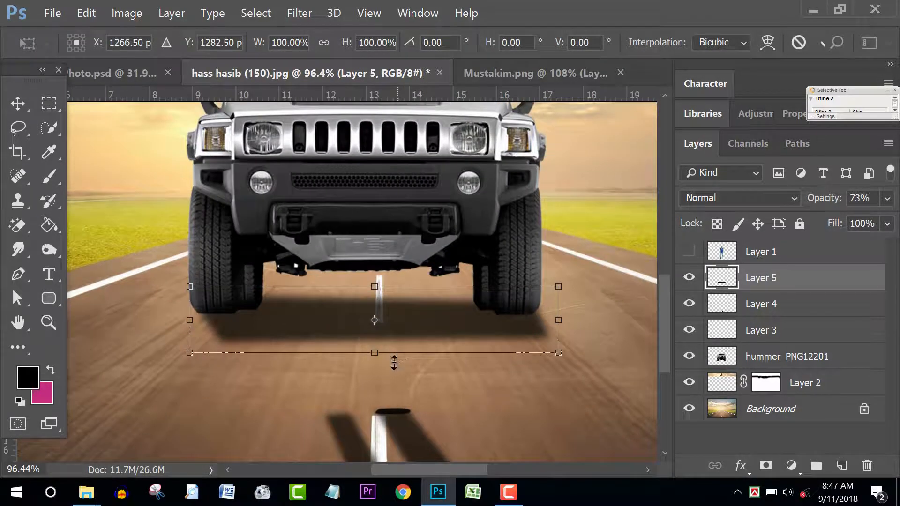
pyautogui.moveTo(375, 357); pyautogui.dragTo(374, 364)
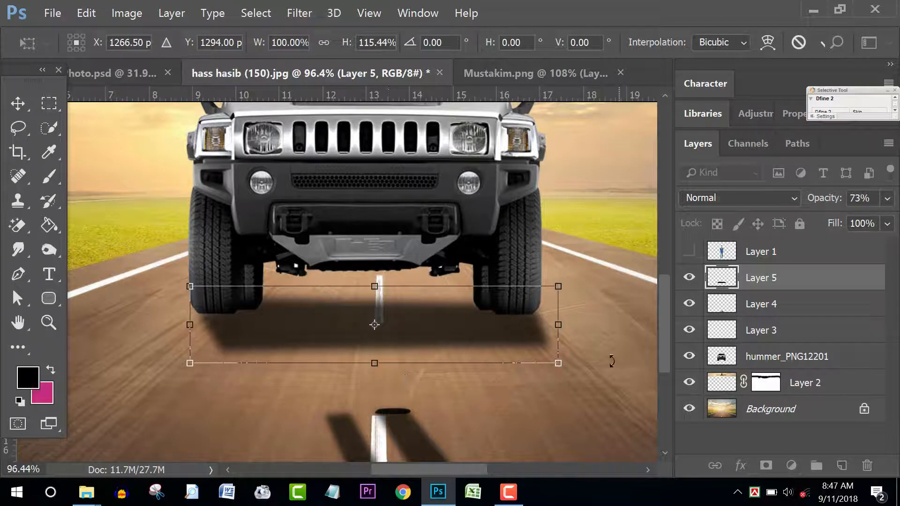
pyautogui.moveTo(557, 365)
pyautogui.mouseDown()
pyautogui.moveTo(576, 367)
pyautogui.moveTo(551, 375)
pyautogui.mouseUp()
pyautogui.moveTo(381, 365); pyautogui.dragTo(383, 377)
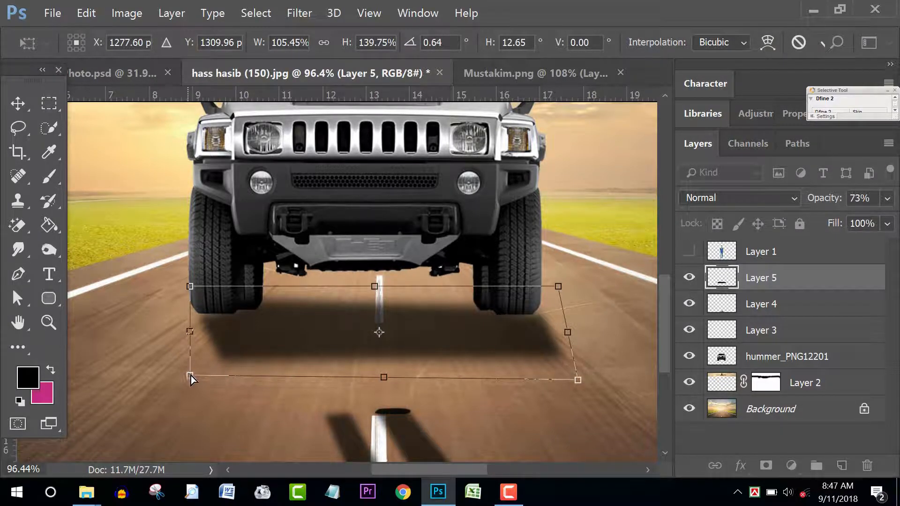
pyautogui.moveTo(190, 377); pyautogui.dragTo(204, 382)
pyautogui.moveTo(579, 378); pyautogui.dragTo(585, 380)
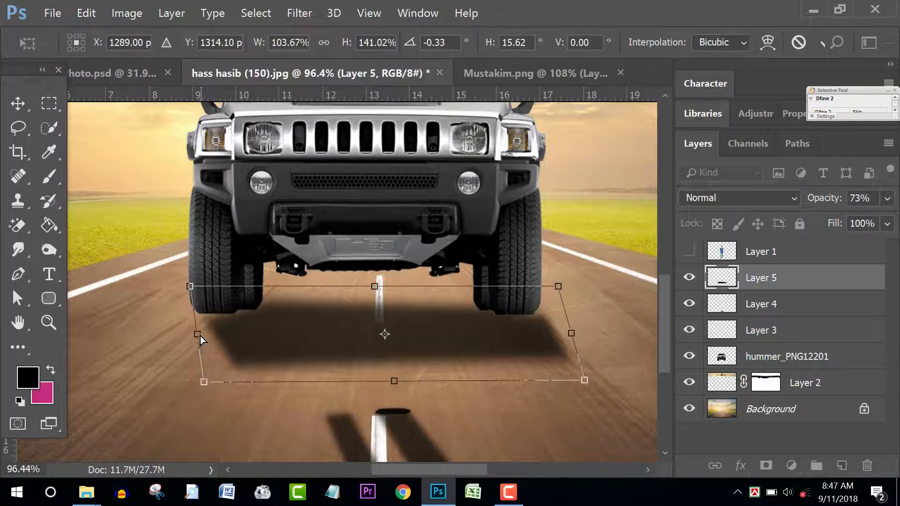
pyautogui.moveTo(199, 335); pyautogui.dragTo(196, 330)
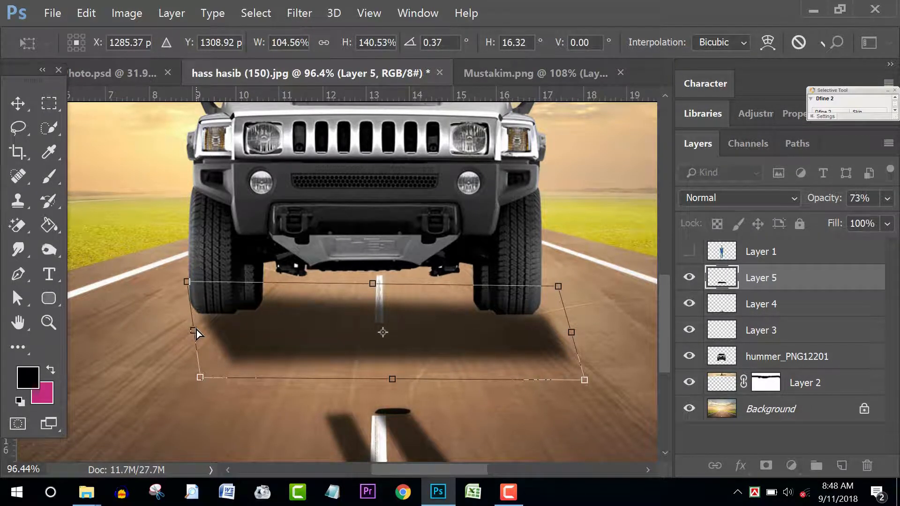
pyautogui.moveTo(200, 379); pyautogui.dragTo(196, 379)
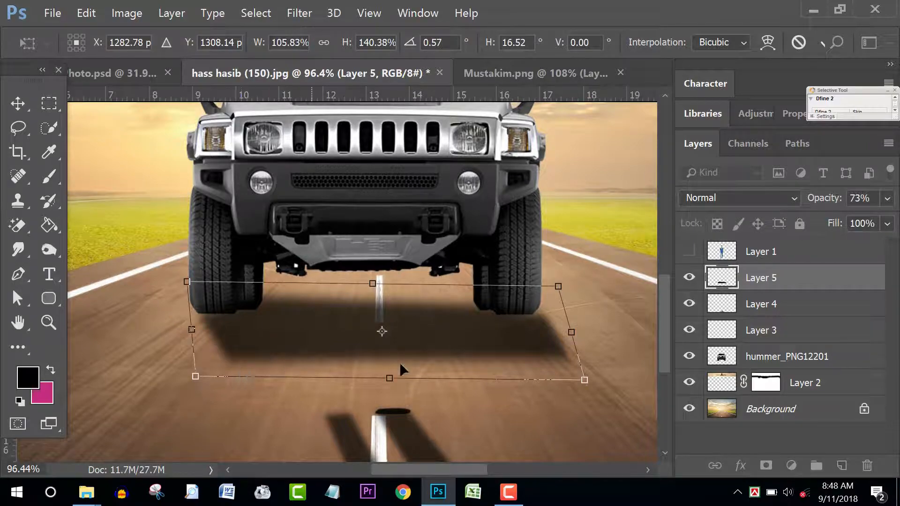
pyautogui.press('Return')
pyautogui.scroll(4, 539, 345)
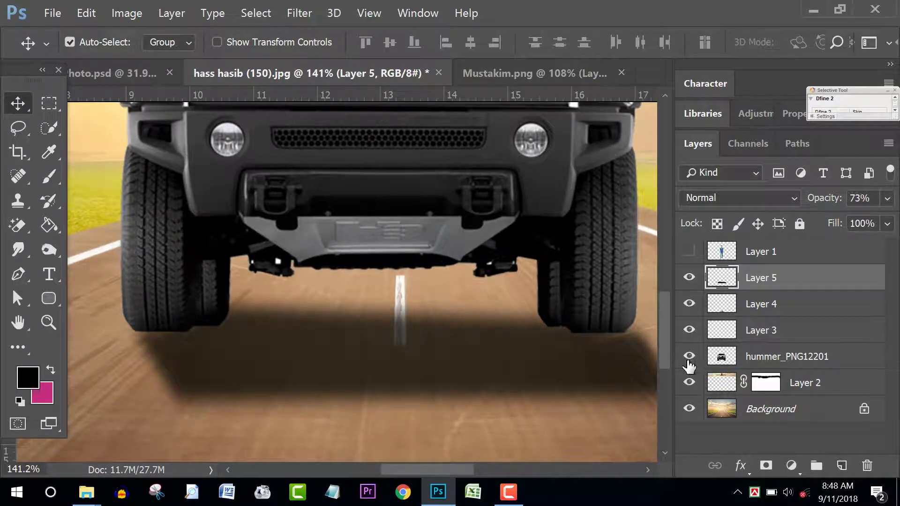
# Step: Add a new empty layer above the shadow at 29% opacity, ready to paint with the Brush
pyautogui.click(842, 466)
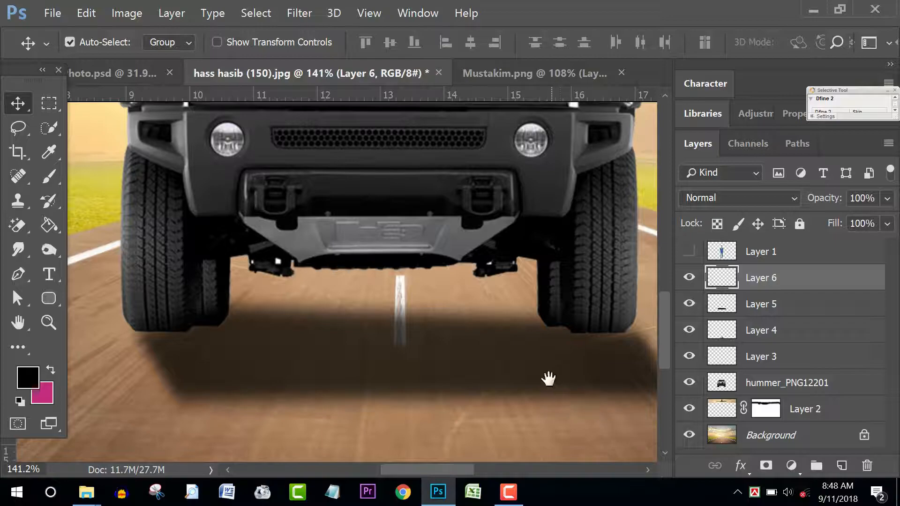
pyautogui.moveTo(548, 378); pyautogui.dragTo(432, 363)
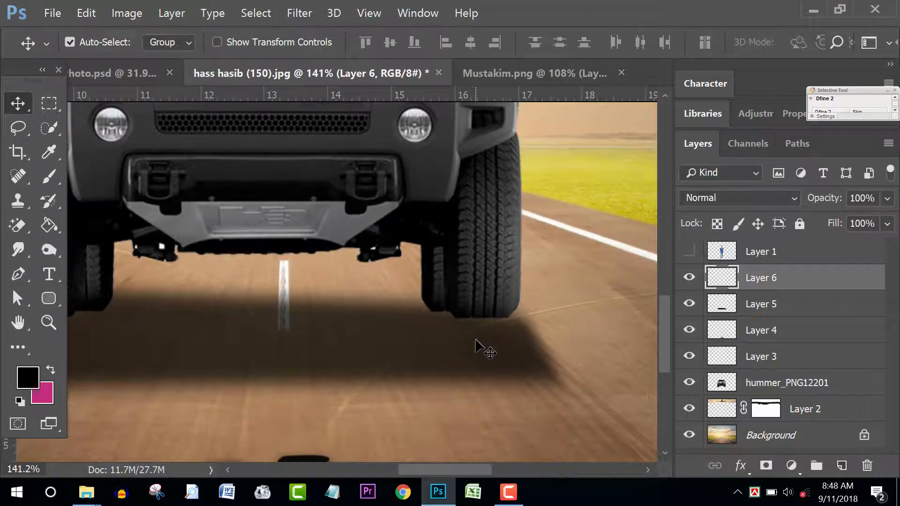
pyautogui.press('b')
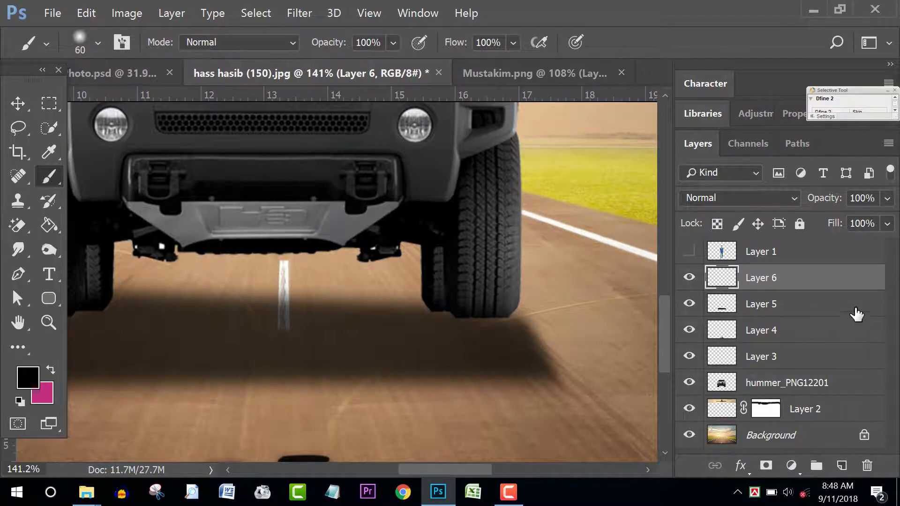
pyautogui.click(886, 224)
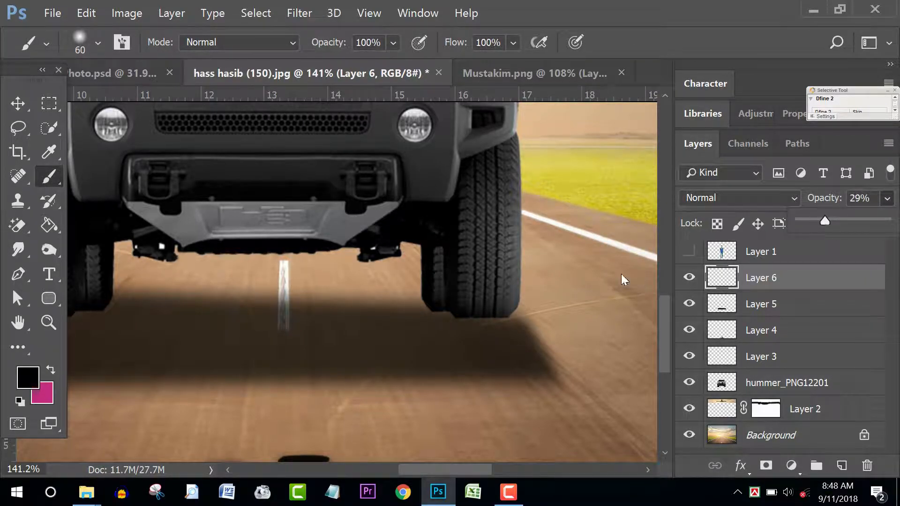
# Step: Paint soft black shadow strokes beneath the Hummer's right and left tyres
pyautogui.moveTo(474, 328)
pyautogui.mouseDown()
pyautogui.moveTo(508, 327)
pyautogui.moveTo(498, 345)
pyautogui.mouseUp()
pyautogui.press('space')
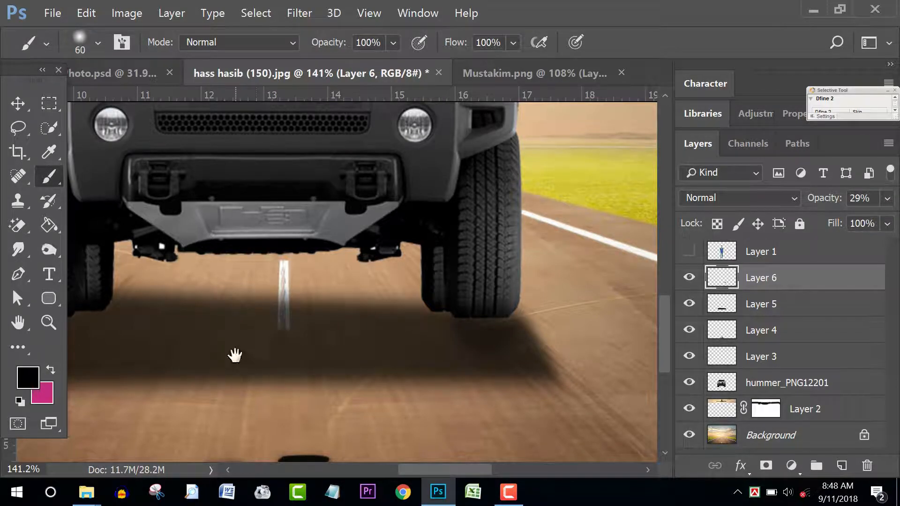
pyautogui.moveTo(235, 354); pyautogui.dragTo(346, 351)
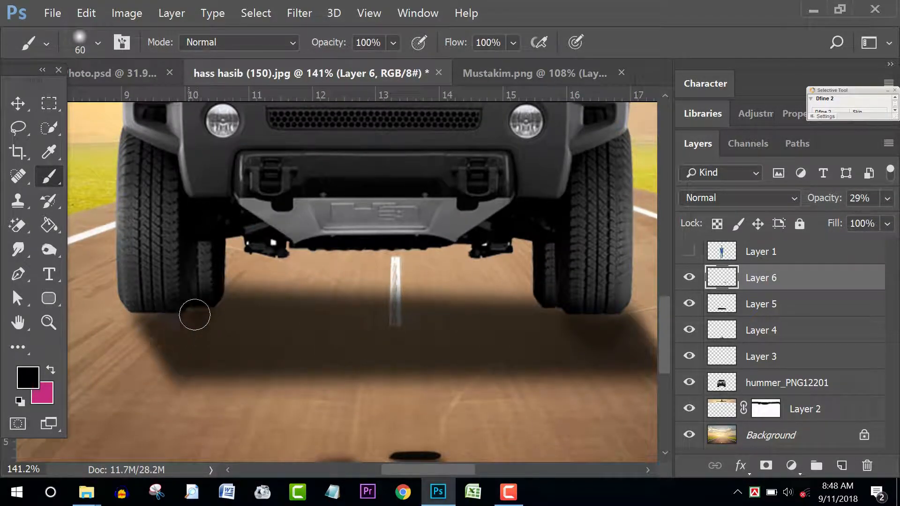
pyautogui.moveTo(194, 314)
pyautogui.mouseDown()
pyautogui.moveTo(161, 319)
pyautogui.moveTo(145, 334)
pyautogui.moveTo(146, 317)
pyautogui.moveTo(142, 363)
pyautogui.moveTo(147, 323)
pyautogui.moveTo(131, 358)
pyautogui.moveTo(144, 374)
pyautogui.moveTo(152, 335)
pyautogui.moveTo(164, 359)
pyautogui.moveTo(155, 331)
pyautogui.mouseUp()
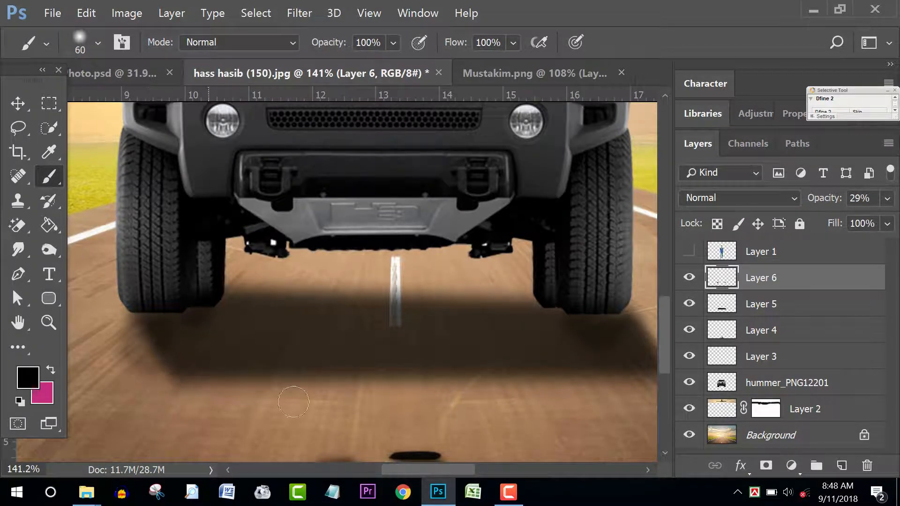
pyautogui.scroll(-4, 540, 366)
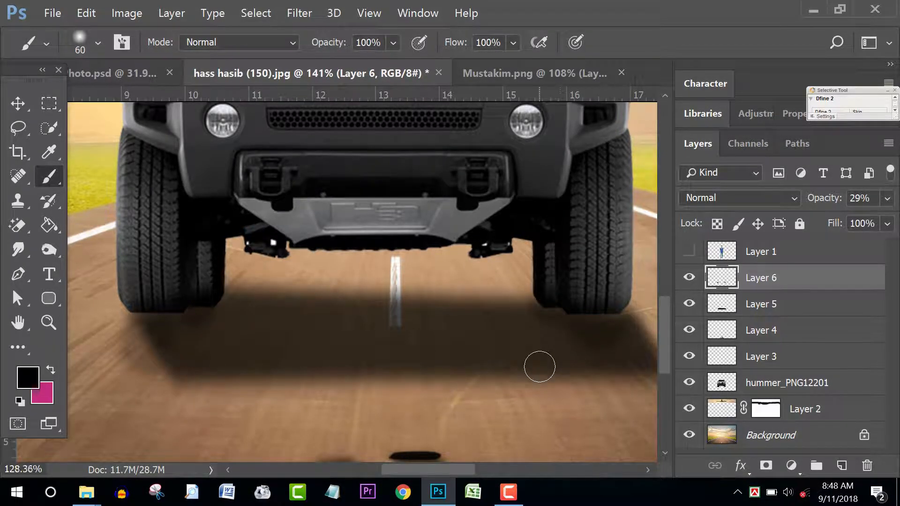
pyautogui.moveTo(514, 306); pyautogui.dragTo(522, 309)
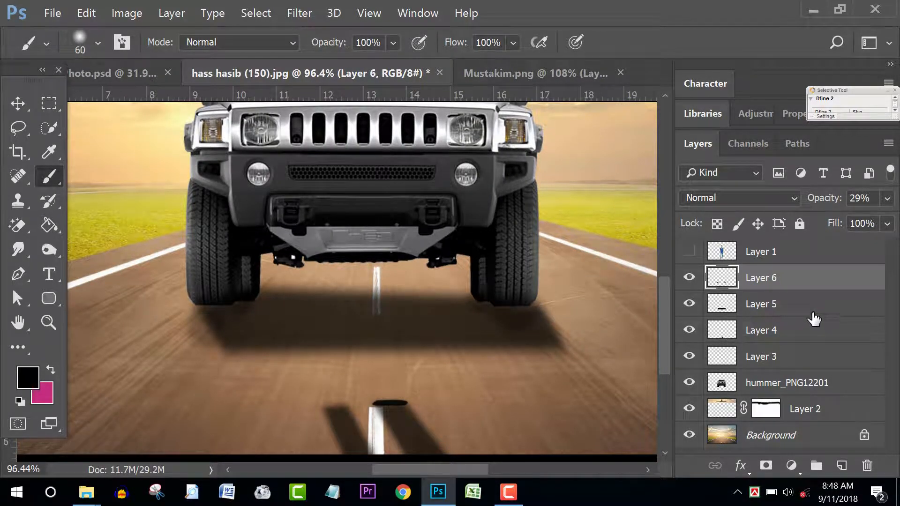
# Step: Move Layers 5 and 6 below the Hummer layer, keeping Layer 5 above Layer 6
pyautogui.keyDown('ctrl'); pyautogui.click(793, 305); pyautogui.keyUp('ctrl')
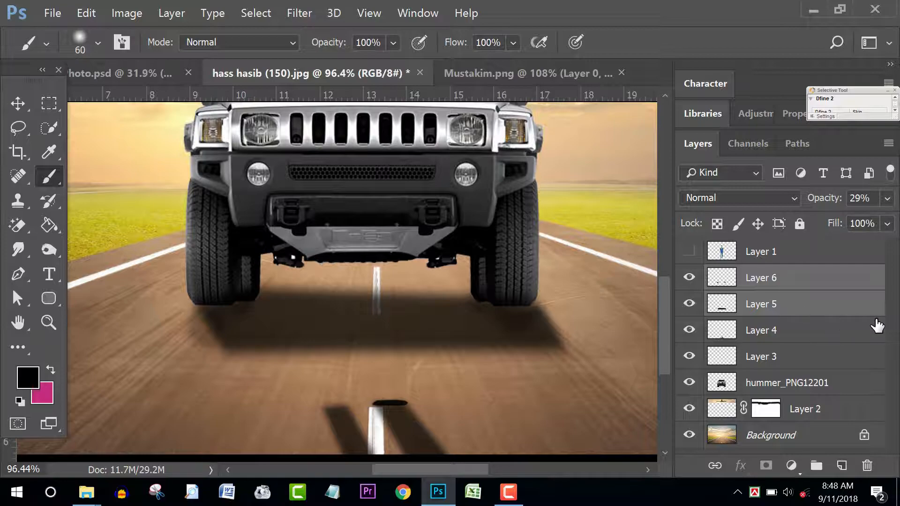
pyautogui.hotkey('ctrl', '[')
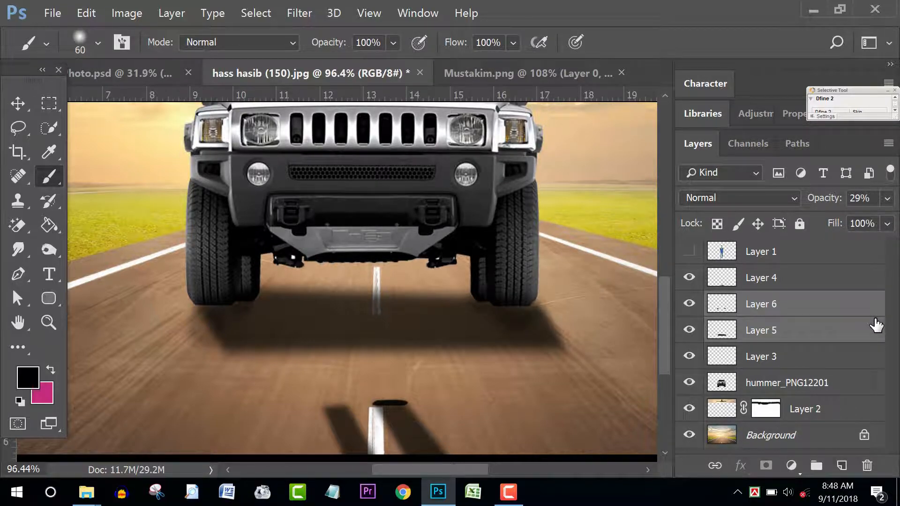
pyautogui.hotkey('ctrl', '[')
pyautogui.hotkey('ctrl', '[')
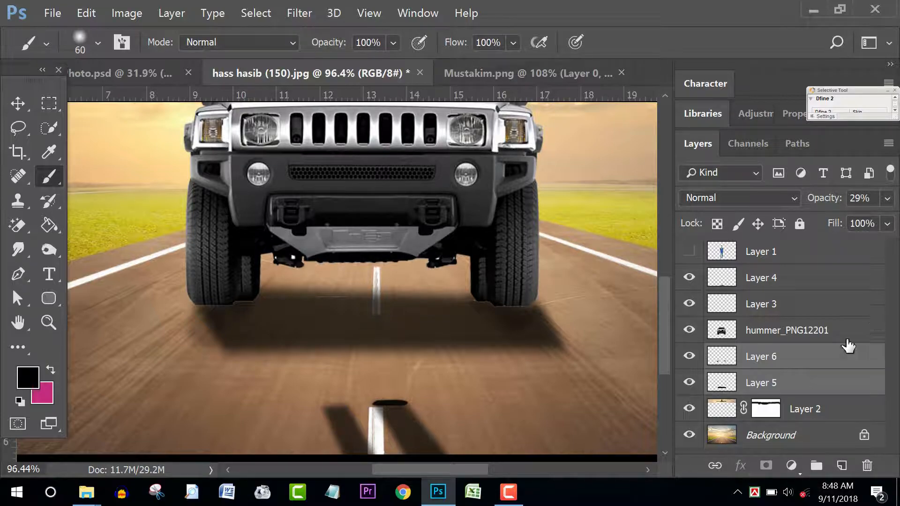
pyautogui.click(804, 384)
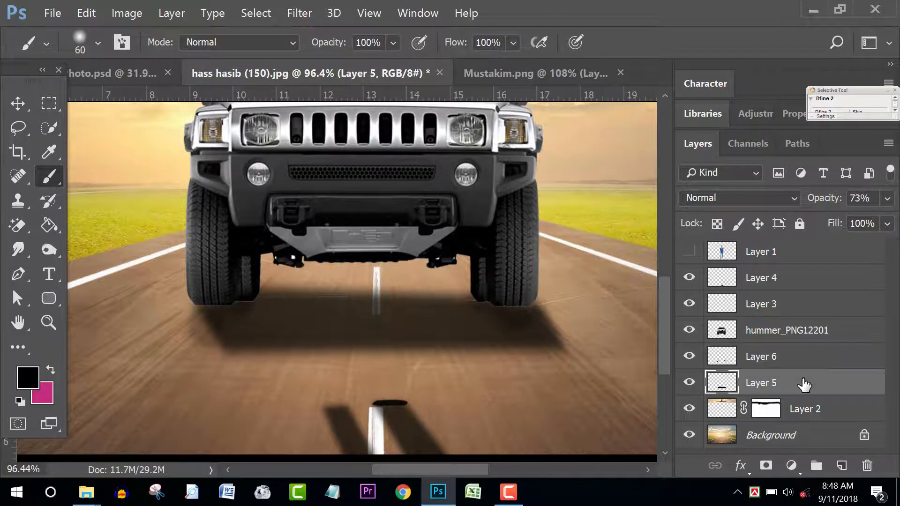
pyautogui.hotkey('ctrl', ']')
pyautogui.hotkey('ctrl', ']')
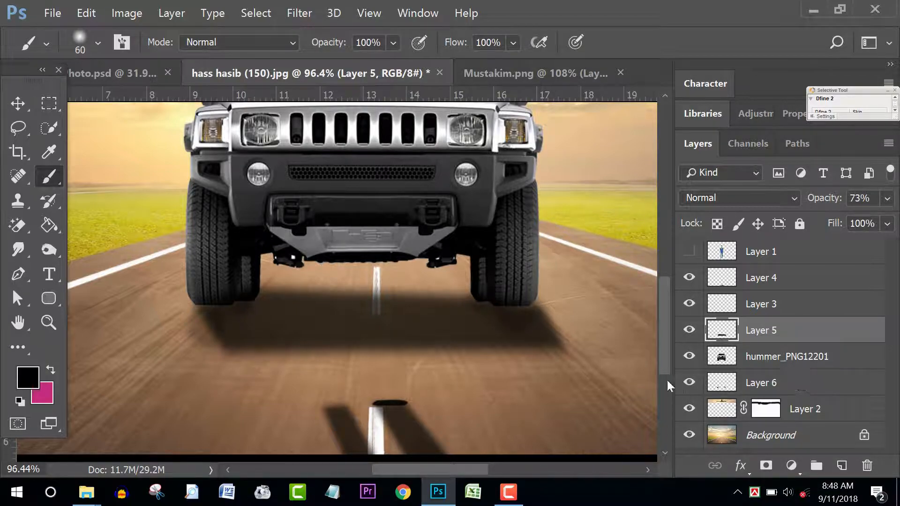
# Step: Make the walking man's Layer 1 visible again
pyautogui.scroll(-3, 492, 331)
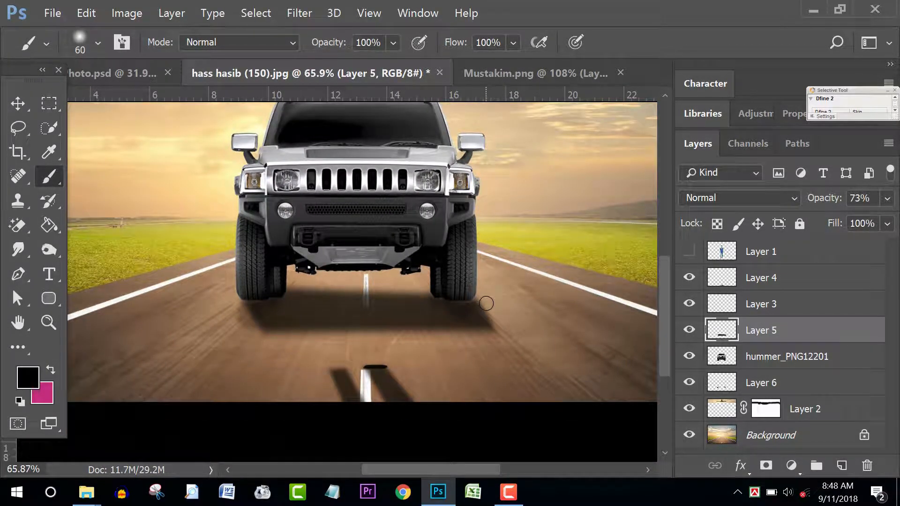
pyautogui.scroll(-3, 486, 304)
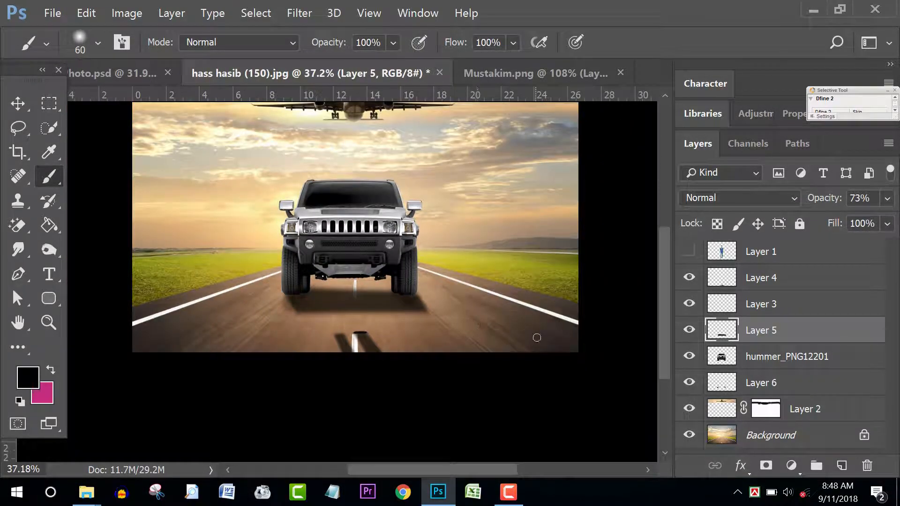
pyautogui.click(688, 253)
pyautogui.scroll(2, 406, 300)
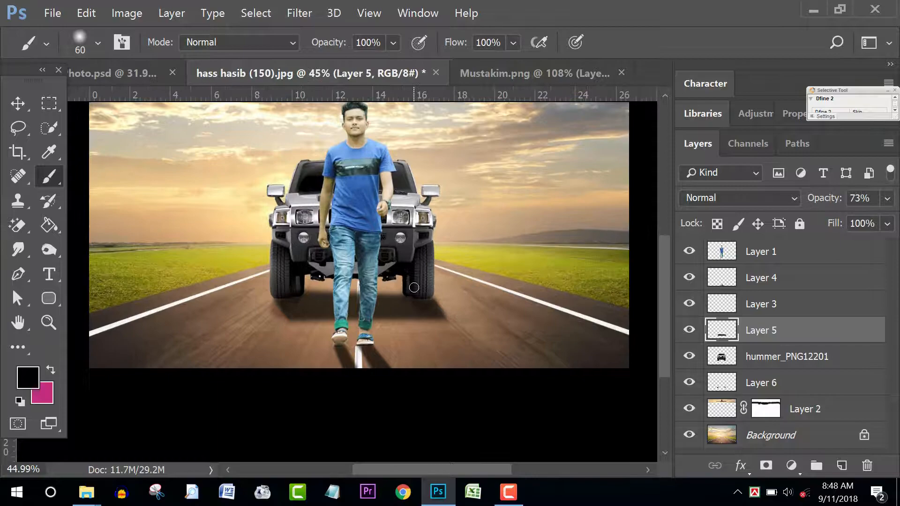
pyautogui.scroll(-3, 421, 295)
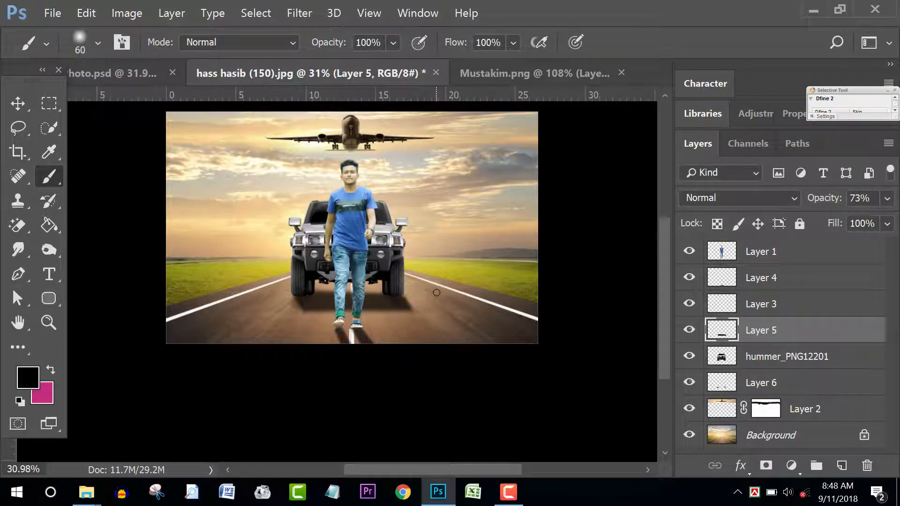
# Step: Drag the lens-flare image from the desktop into the Photoshop document
pyautogui.press('v')
pyautogui.scroll(1, 431, 246)
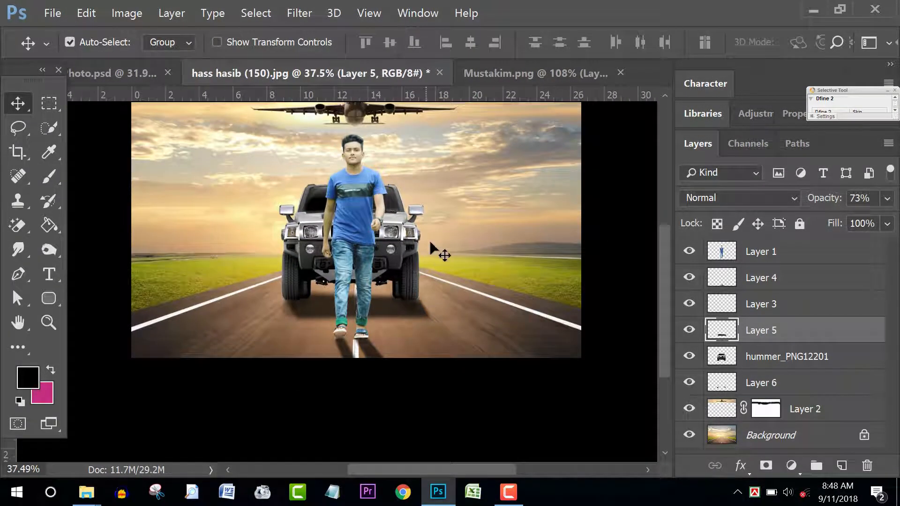
pyautogui.click(816, 7)
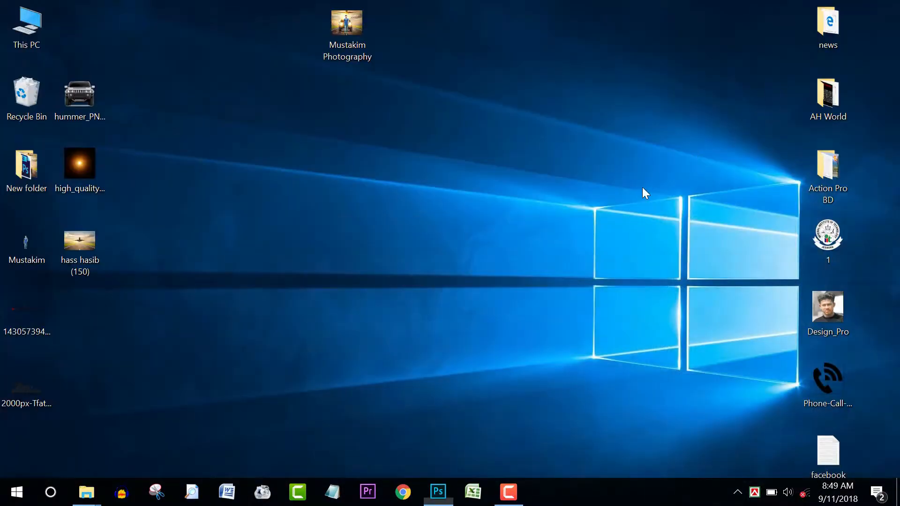
pyautogui.moveTo(84, 162); pyautogui.dragTo(392, 237)
pyautogui.scroll(2, 396, 238)
# Step: Position the placed lens flare, confirm it, and hide the walking man layer
pyautogui.scroll(1, 396, 238)
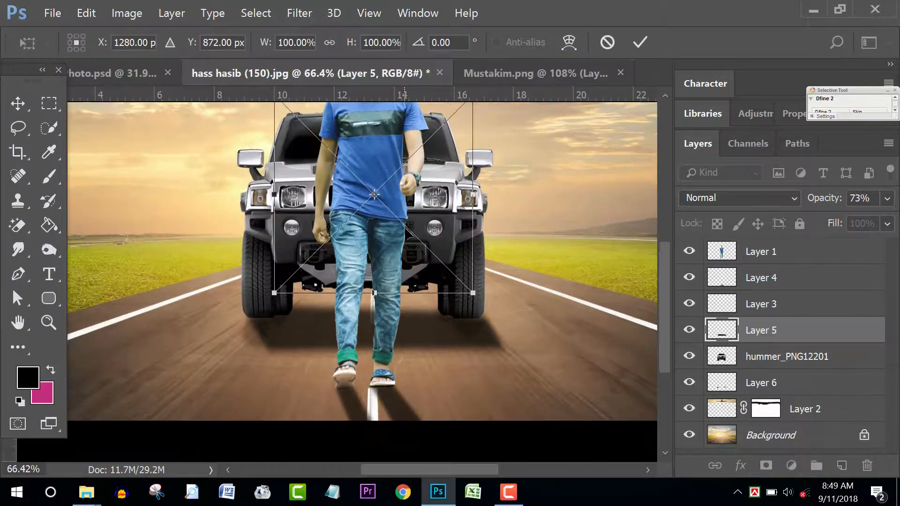
pyautogui.moveTo(422, 203); pyautogui.dragTo(478, 216)
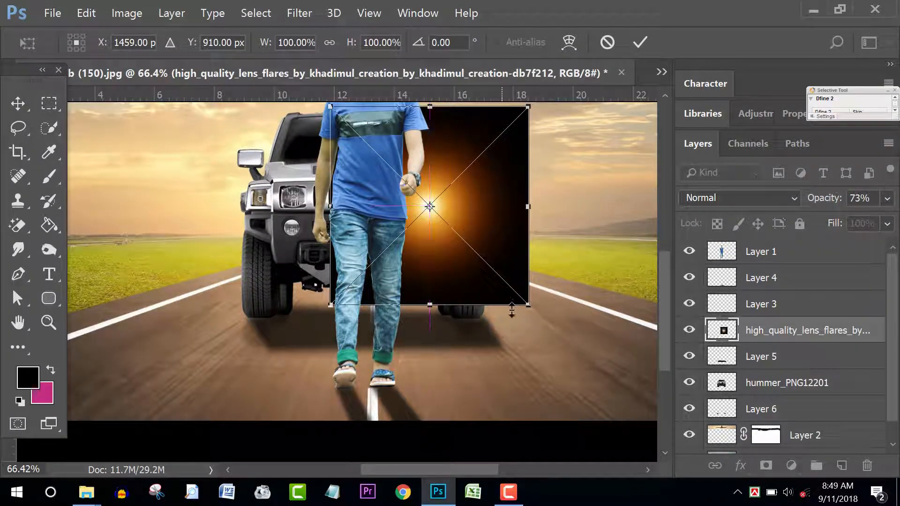
pyautogui.moveTo(528, 304); pyautogui.dragTo(531, 279)
pyautogui.hotkey('ctrl', 'z')
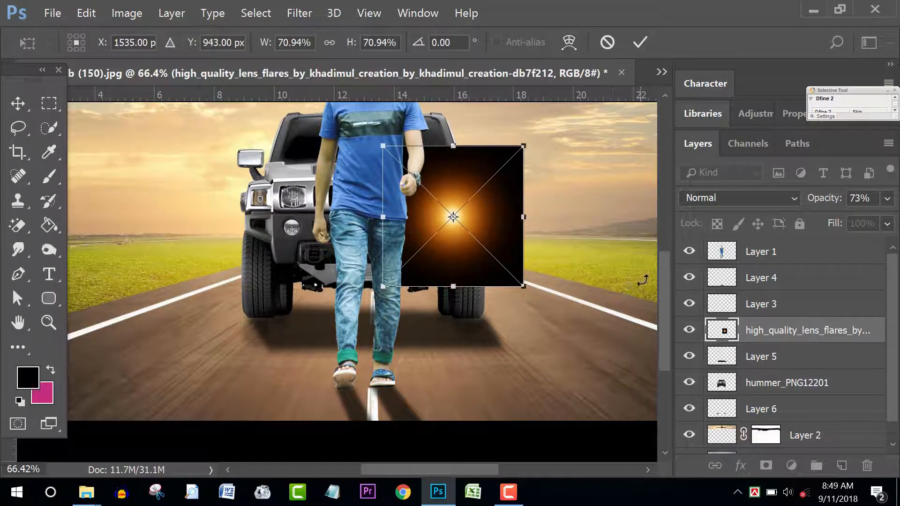
pyautogui.press('Return')
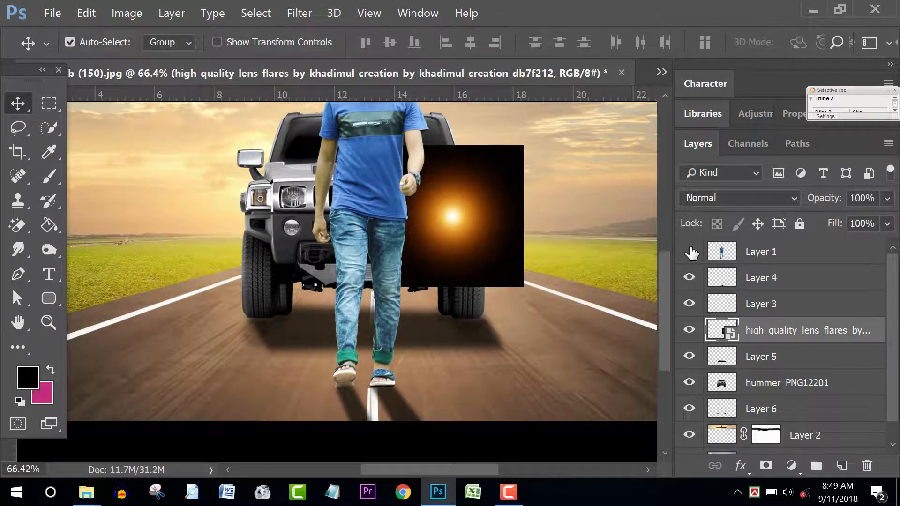
pyautogui.click(689, 252)
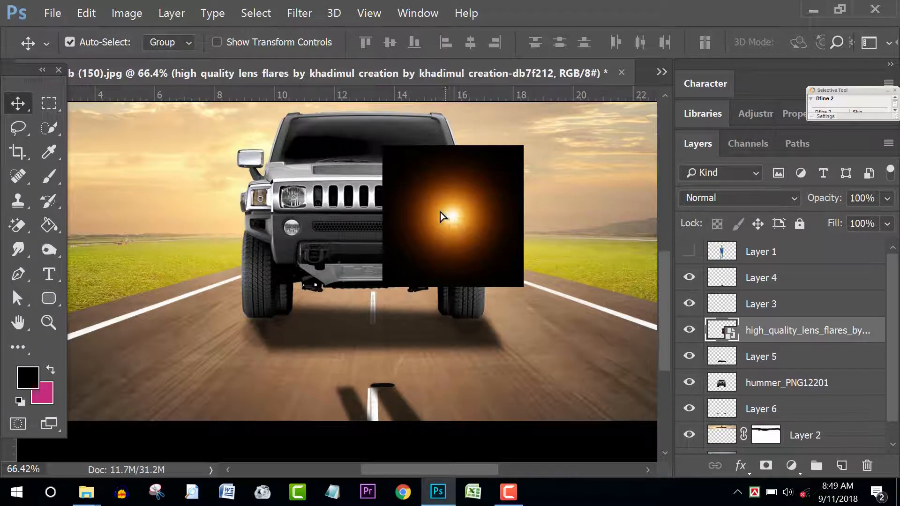
# Step: Set the flare layer to Screen blending and place it over the right headlight
pyautogui.moveTo(441, 217); pyautogui.dragTo(428, 205)
pyautogui.click(734, 195)
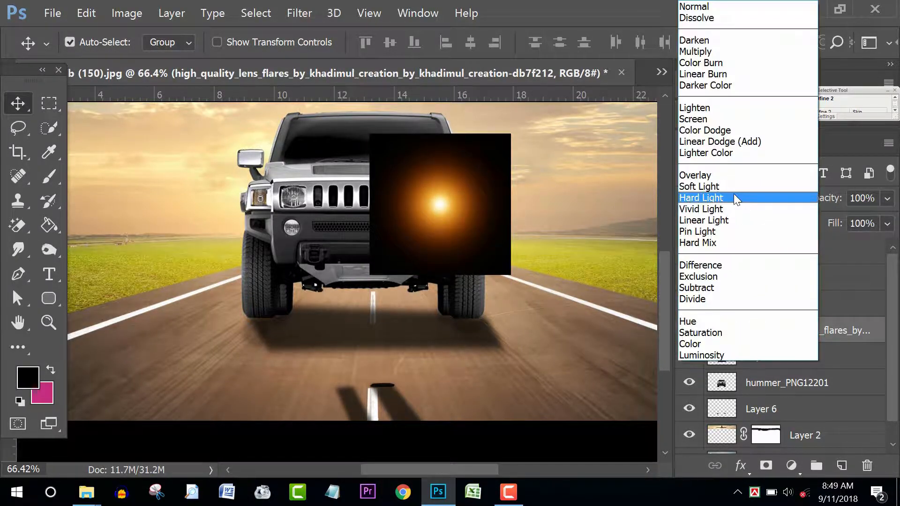
pyautogui.click(713, 118)
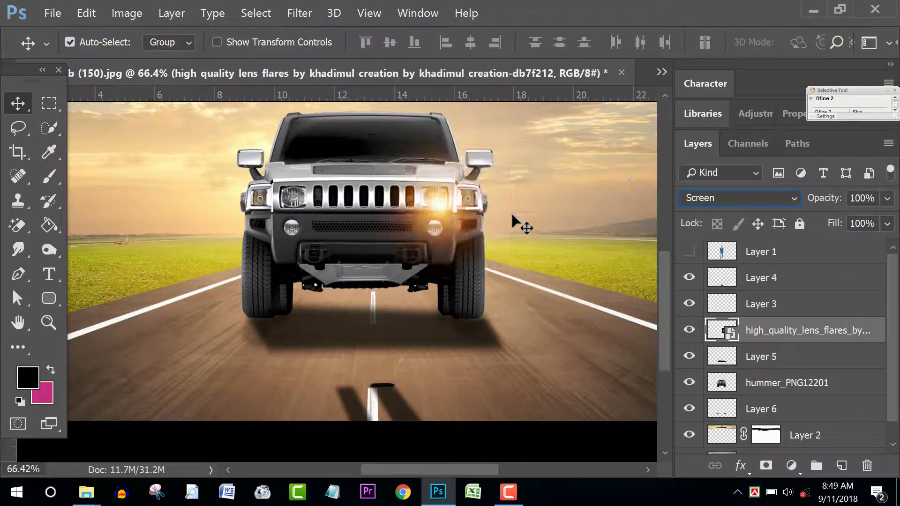
pyautogui.moveTo(446, 211); pyautogui.dragTo(443, 202)
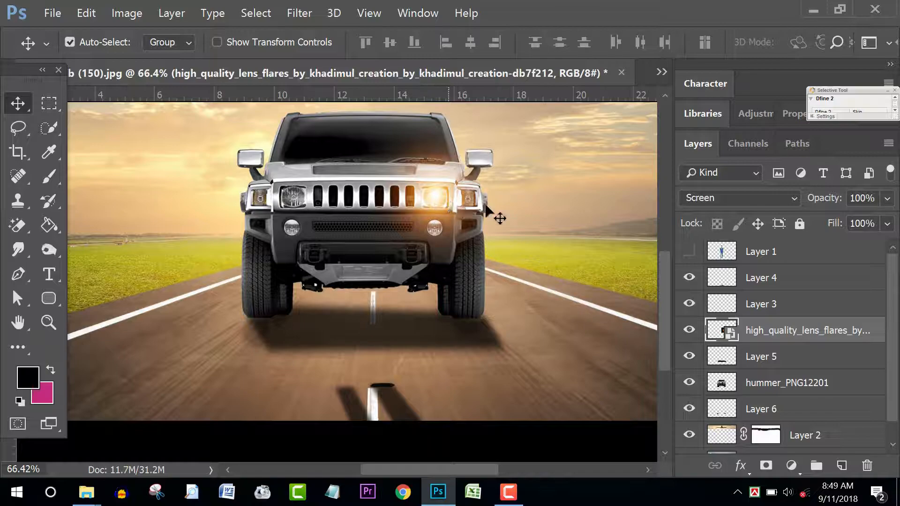
# Step: Duplicate the lens-flare layer to intensify the glow
pyautogui.rightClick(868, 331)
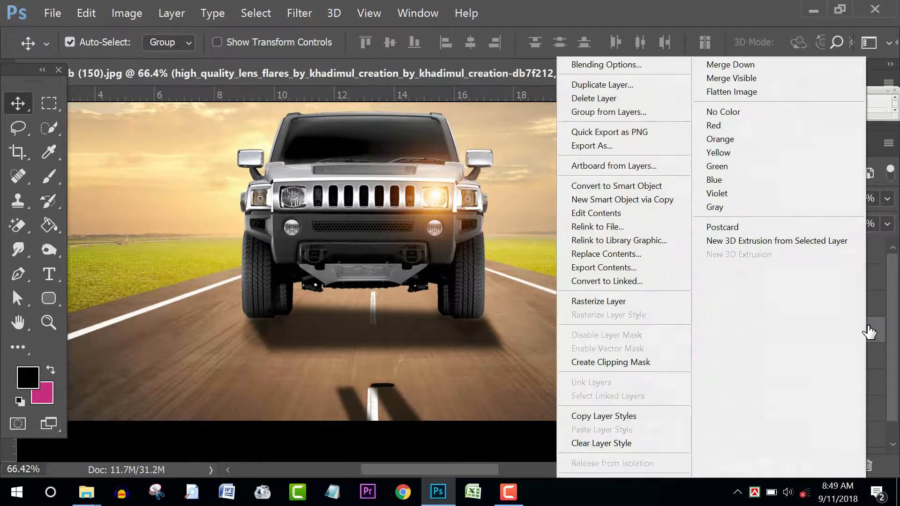
pyautogui.click(614, 88)
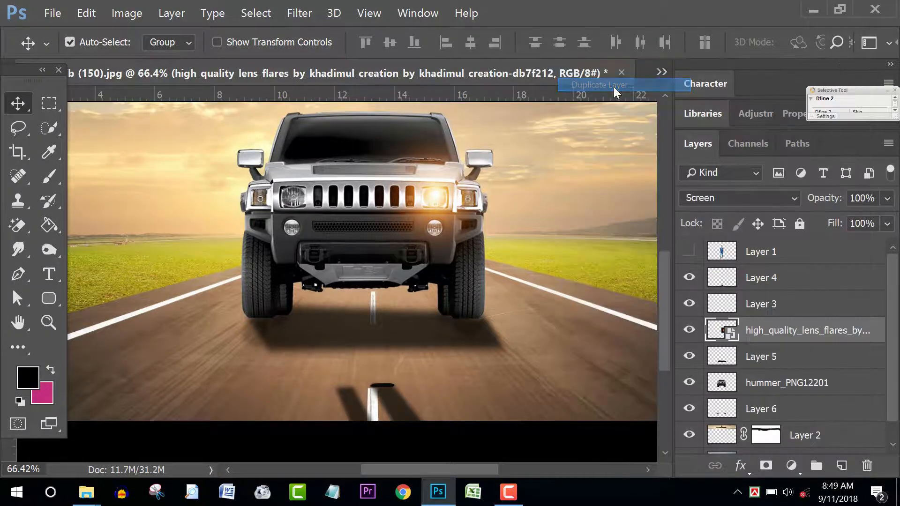
pyautogui.click(614, 136)
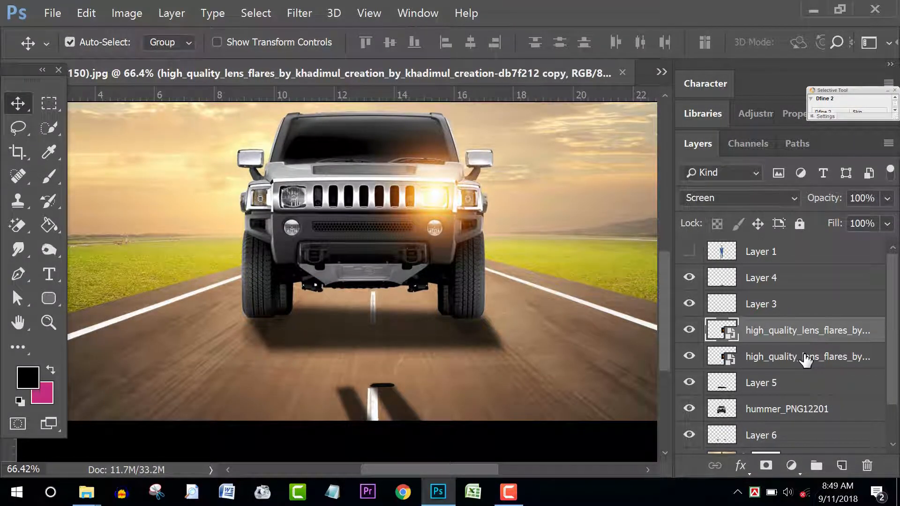
# Step: Duplicate both lens-flare layers and move the copies onto the left headlight
pyautogui.keyDown('ctrl'); pyautogui.click(836, 357); pyautogui.keyUp('ctrl')
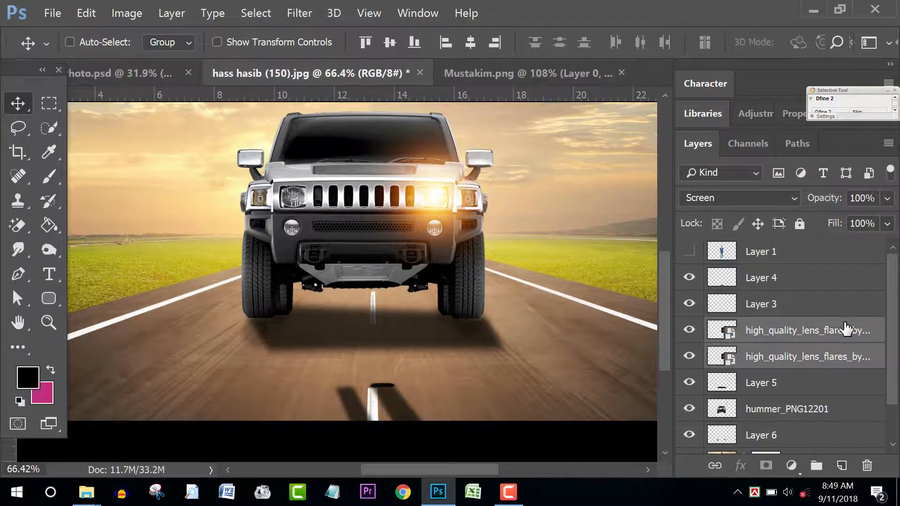
pyautogui.rightClick(844, 329)
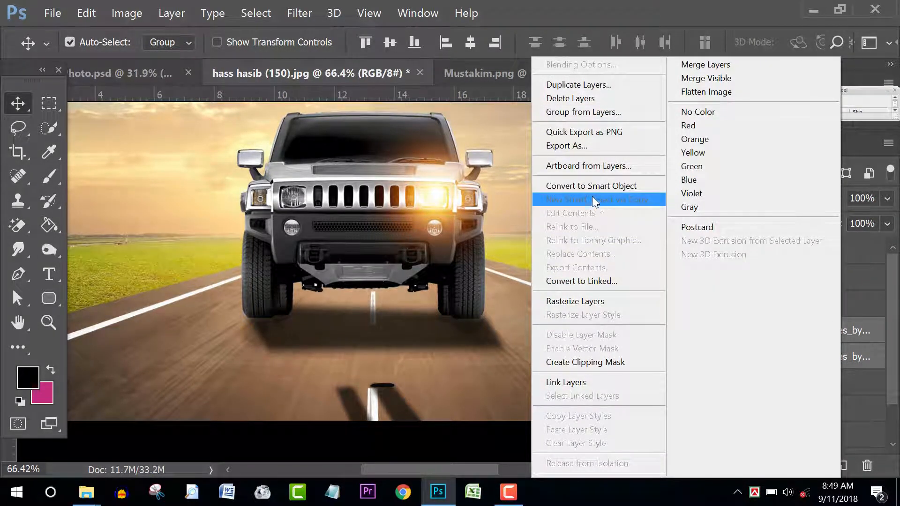
pyautogui.click(591, 85)
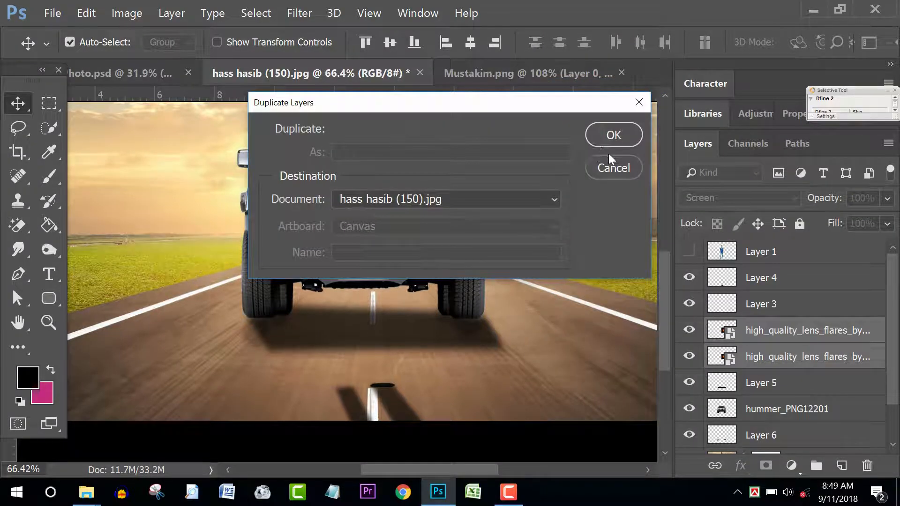
pyautogui.click(613, 135)
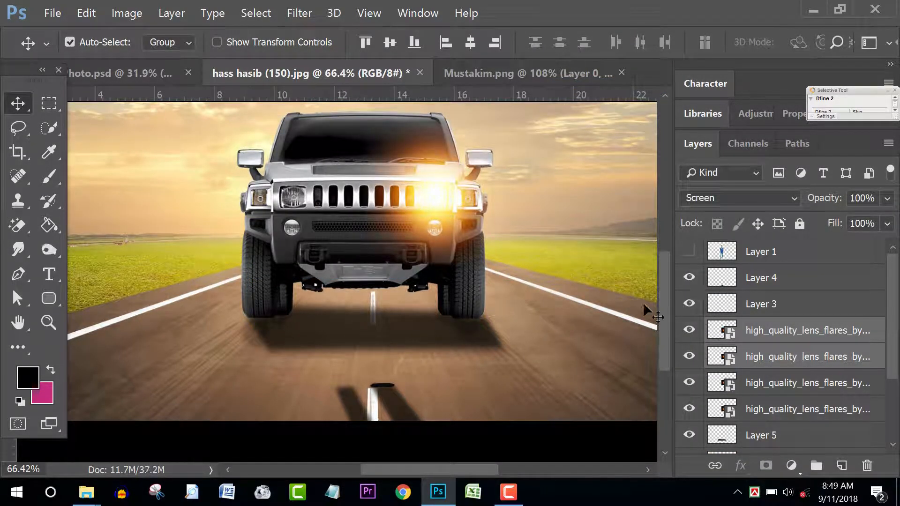
pyautogui.moveTo(436, 200); pyautogui.dragTo(309, 200)
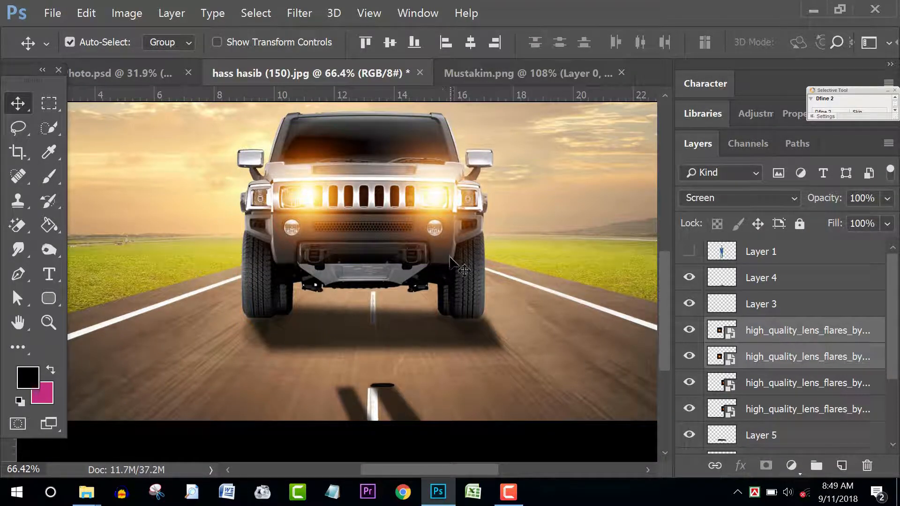
pyautogui.scroll(-3, 455, 263)
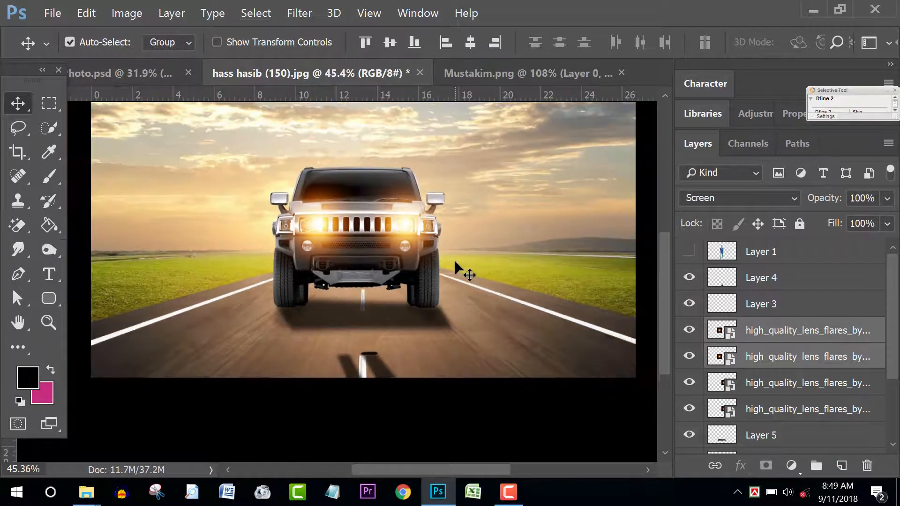
# Step: Turn the walking man's Layer 1 back on, toggling it once to compare
pyautogui.click(689, 251)
pyautogui.scroll(-3, 468, 295)
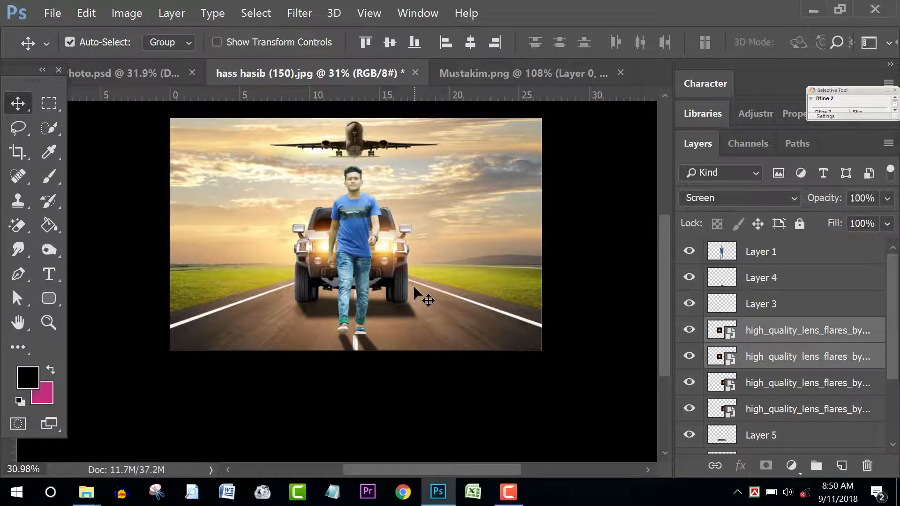
pyautogui.click(689, 251)
pyautogui.click(689, 251)
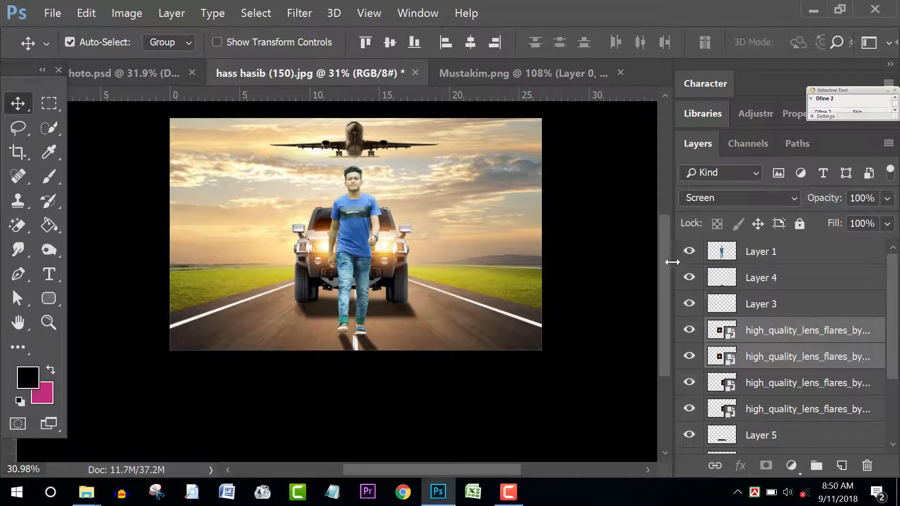
# Step: Compare the working composite with the finished reference by switching between document tabs
pyautogui.click(116, 74)
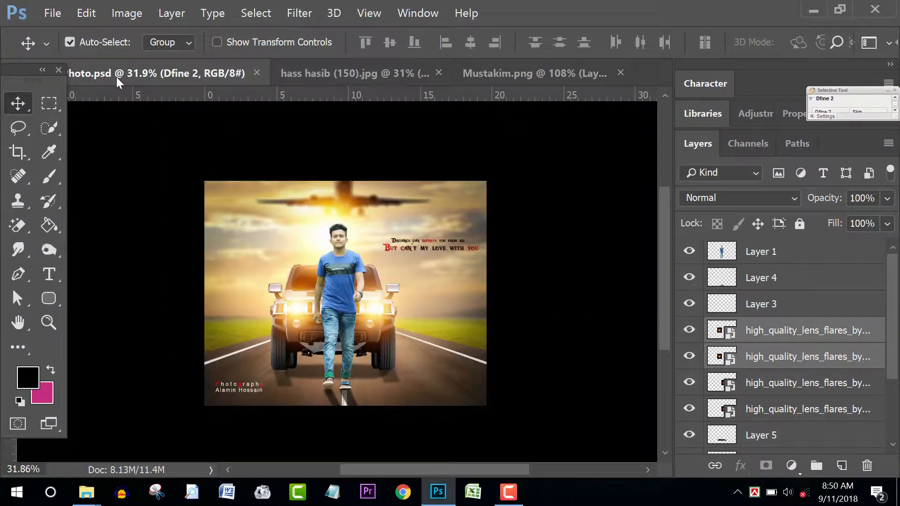
pyautogui.click(372, 74)
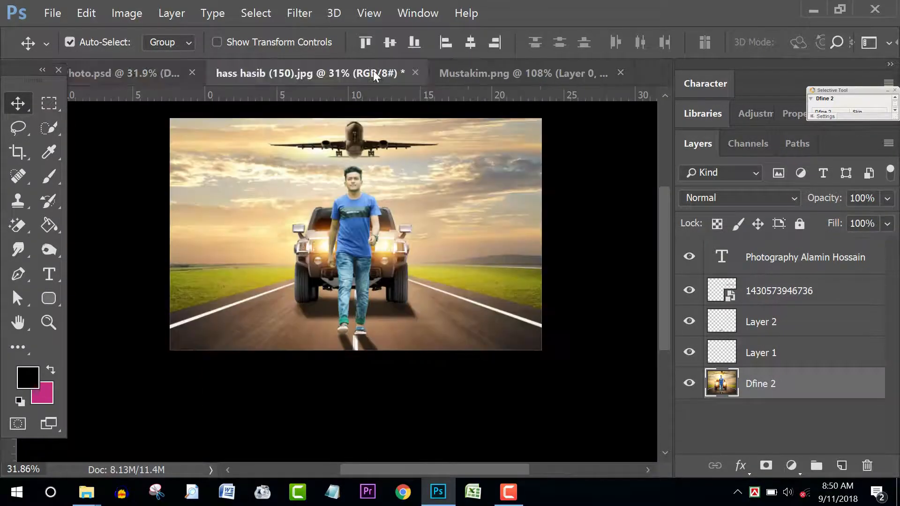
pyautogui.click(143, 72)
pyautogui.click(401, 77)
pyautogui.scroll(2, 452, 207)
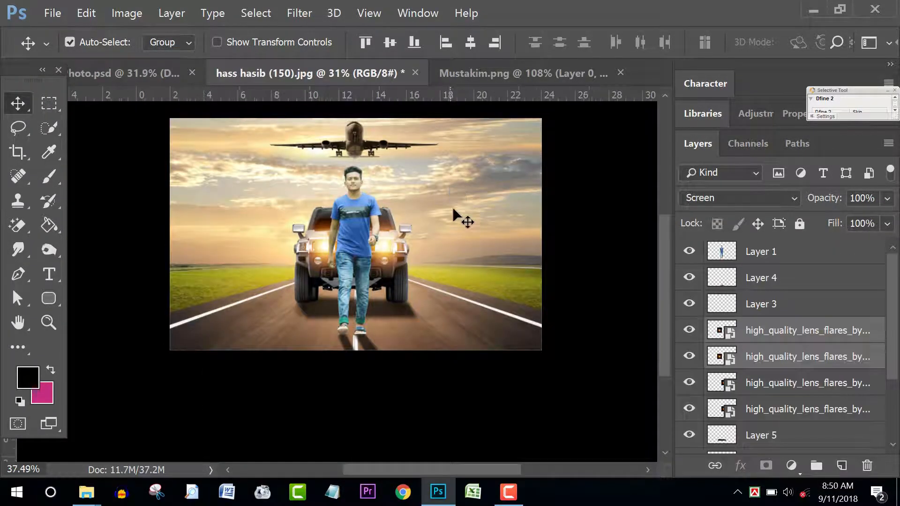
pyautogui.scroll(-3, 421, 232)
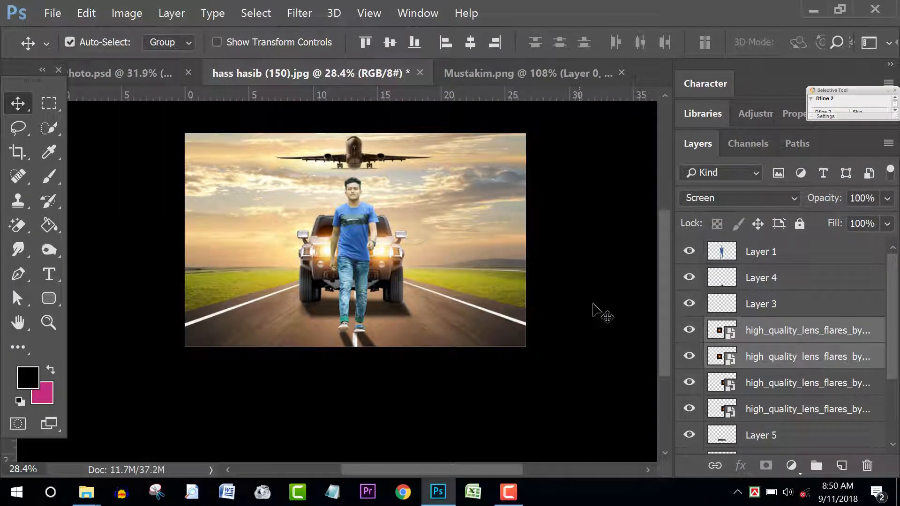
# Step: Hide Layer 1, merge Layer 4 through Background with Ctrl+E, then show Layer 1 again
pyautogui.click(702, 261)
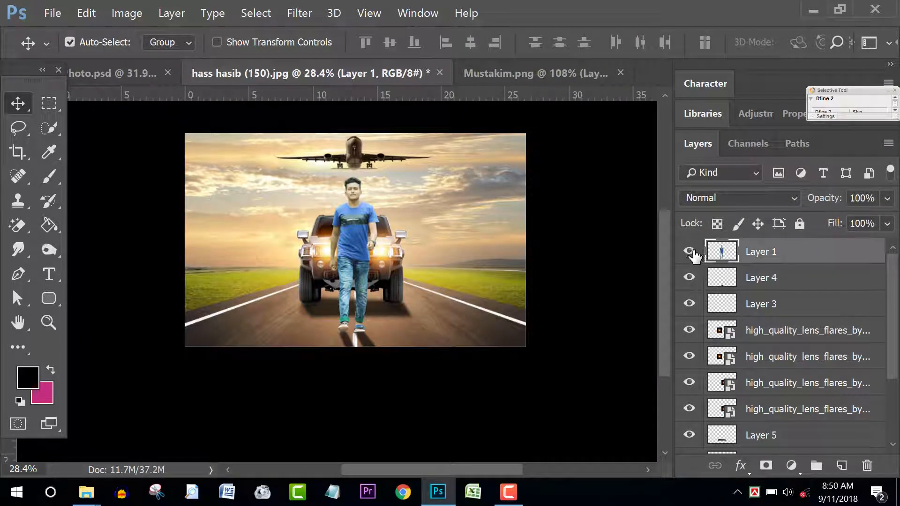
pyautogui.click(689, 252)
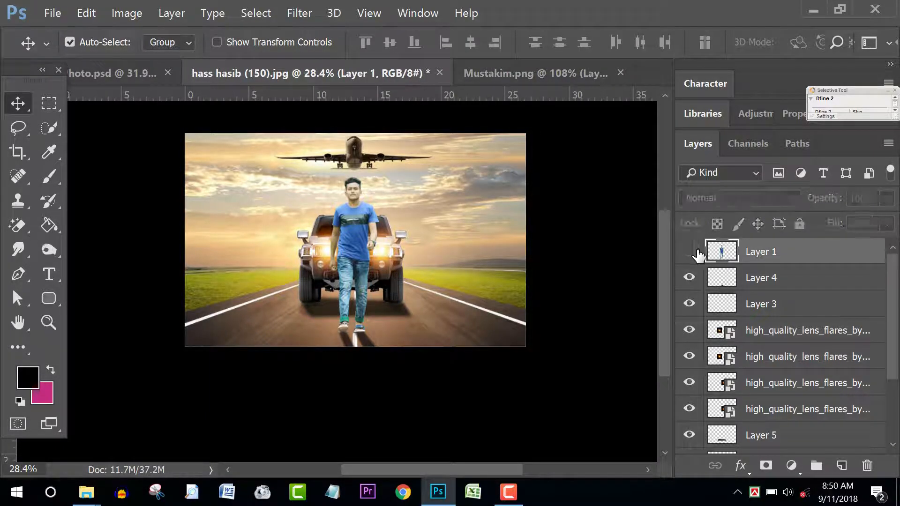
pyautogui.click(812, 286)
pyautogui.scroll(-4, 814, 328)
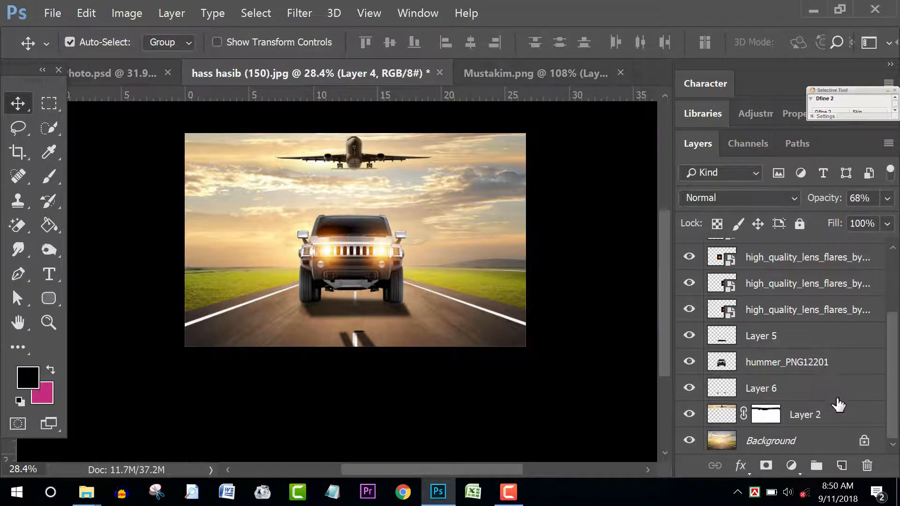
pyautogui.keyDown('shift'); pyautogui.click(821, 441); pyautogui.keyUp('shift')
pyautogui.scroll(4, 820, 412)
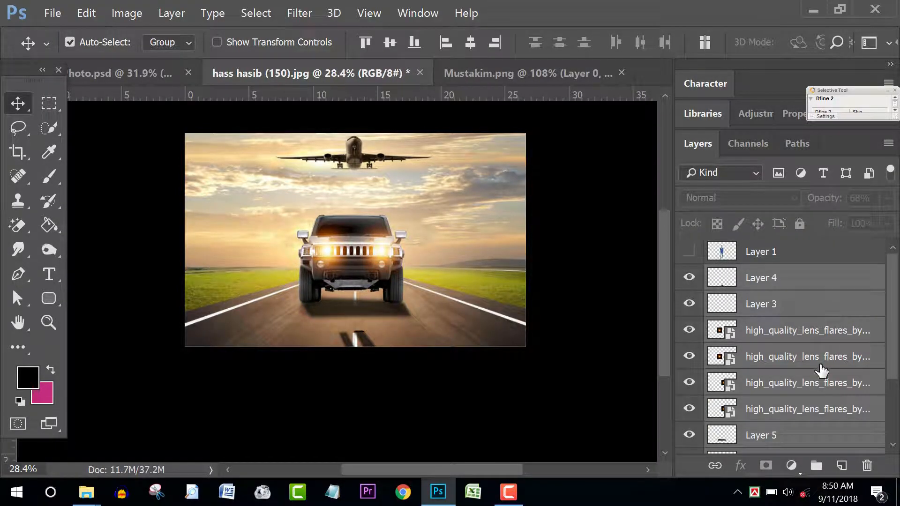
pyautogui.hotkey('ctrl', 'e')
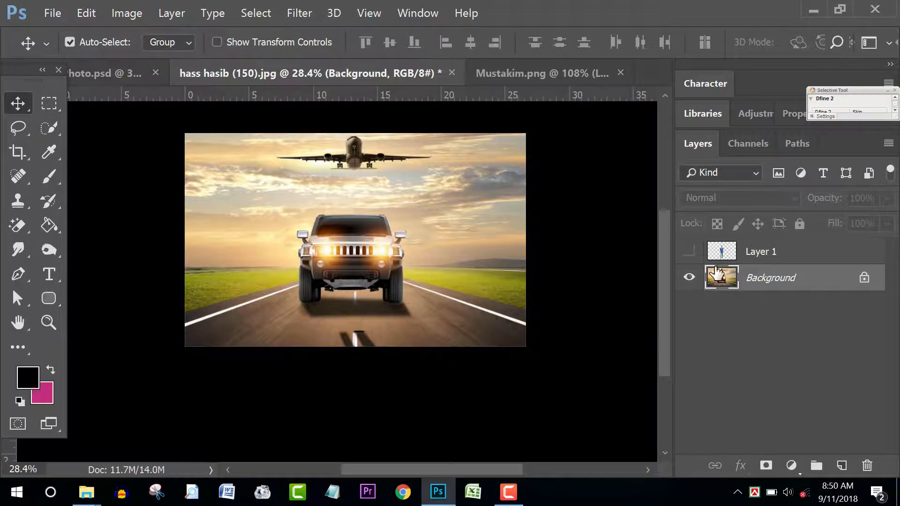
pyautogui.click(688, 251)
pyautogui.scroll(3, 449, 272)
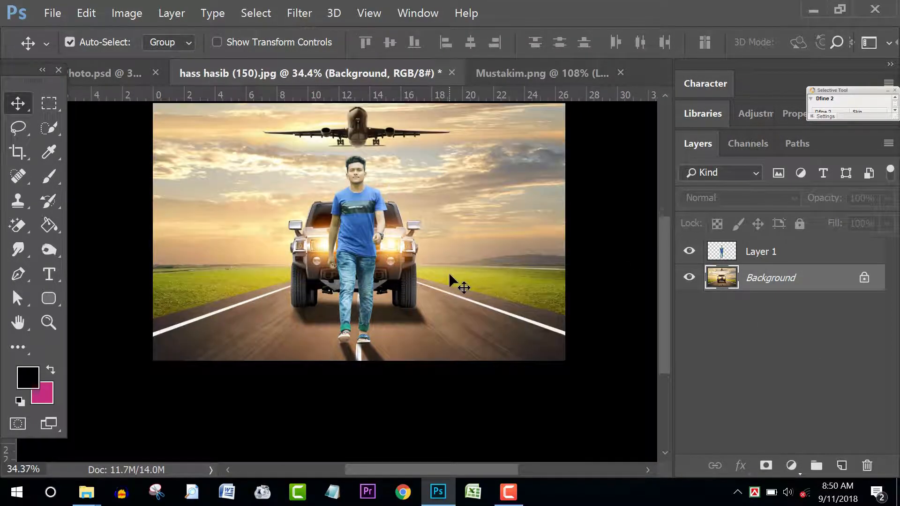
pyautogui.scroll(1, 436, 236)
pyautogui.scroll(-2, 455, 281)
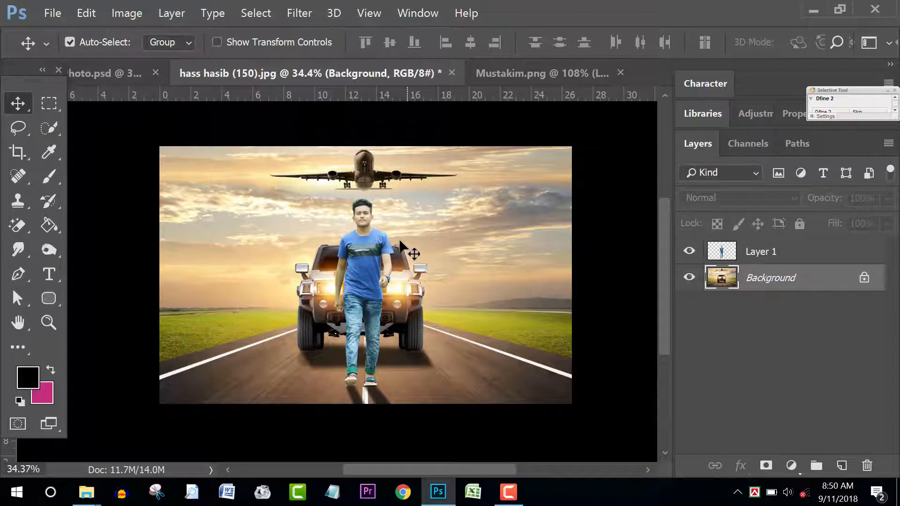
# Step: Start a Filter > Blur Gallery > Tilt-Shift blur, then cancel it
pyautogui.click(300, 13)
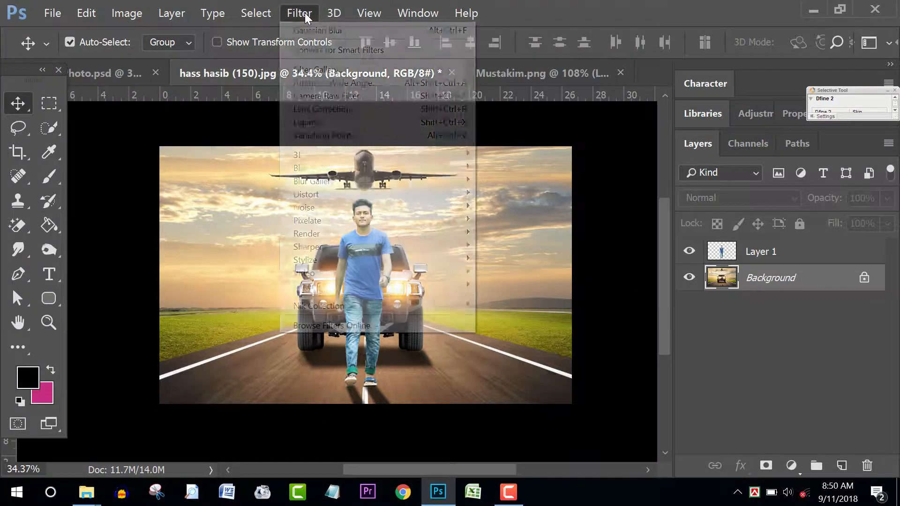
pyautogui.moveTo(329, 180)
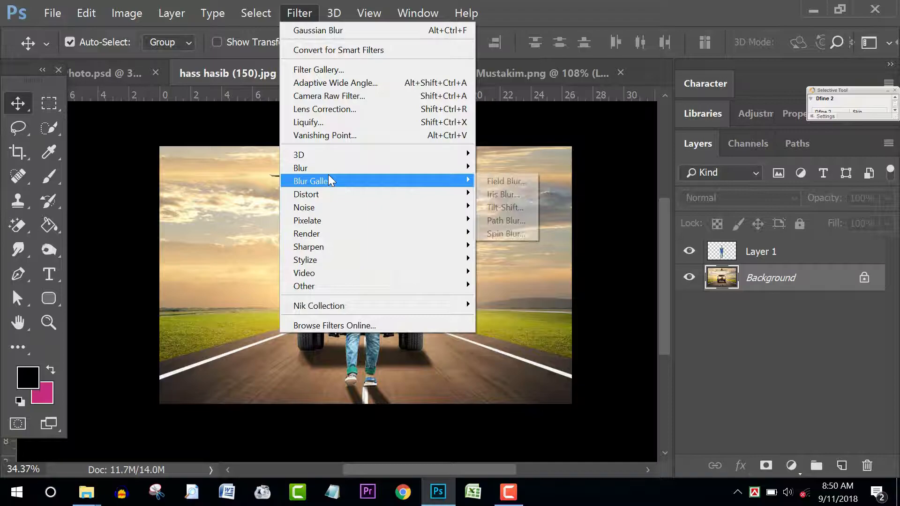
pyautogui.click(505, 208)
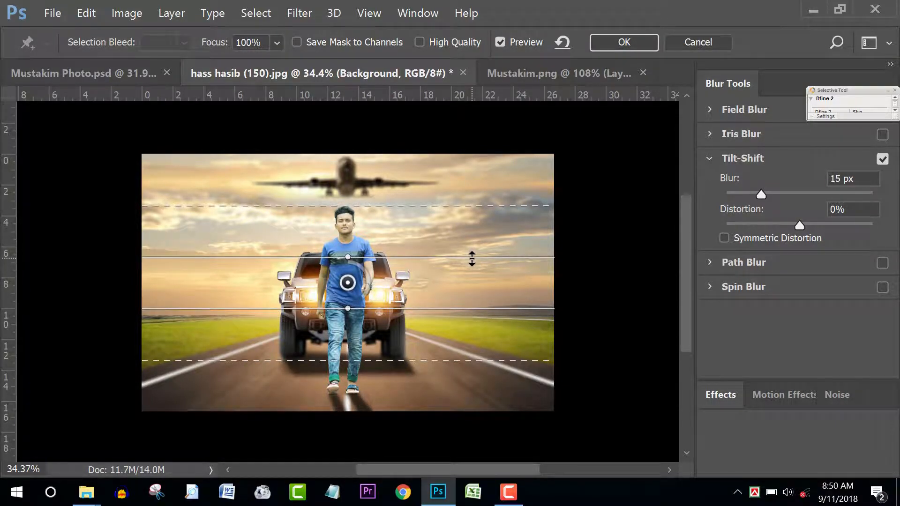
pyautogui.click(687, 44)
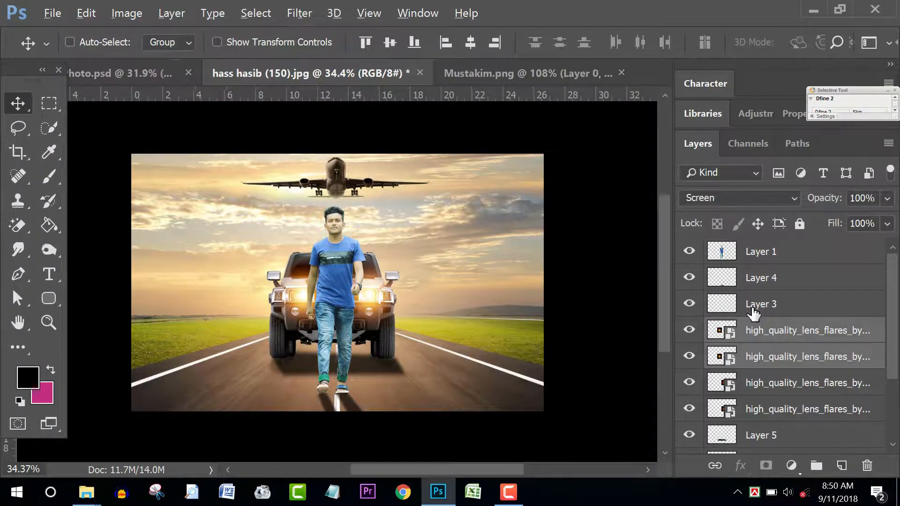
# Step: Duplicate the two lens-flare layers and move the copies up toward the sky
pyautogui.click(816, 306)
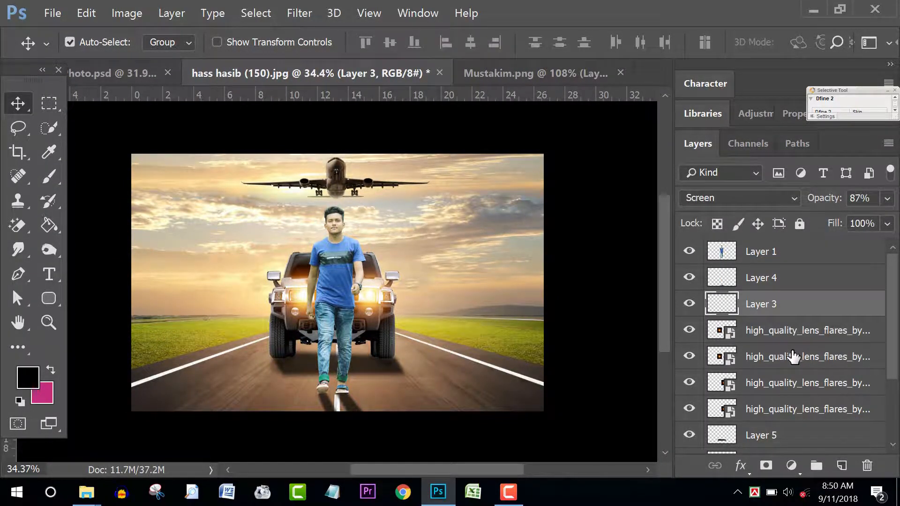
pyautogui.click(794, 357)
pyautogui.keyDown('ctrl'); pyautogui.click(791, 336); pyautogui.keyUp('ctrl')
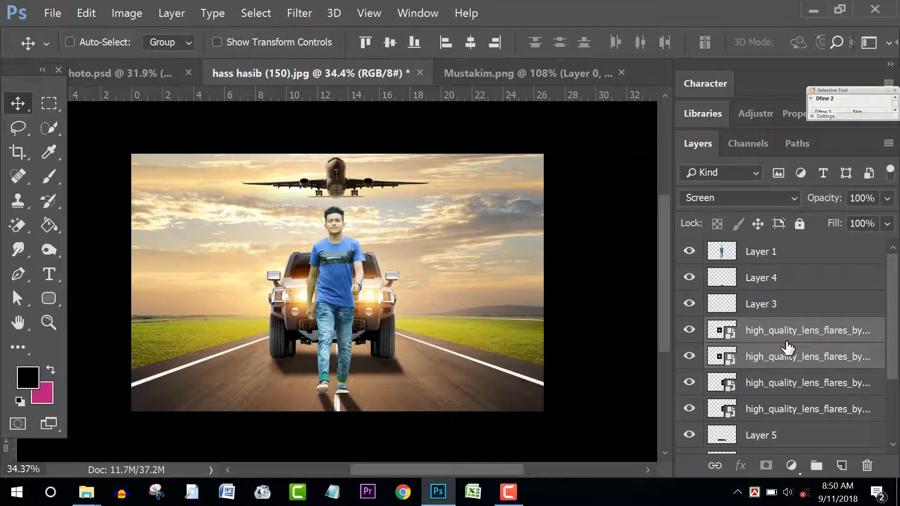
pyautogui.rightClick(788, 346)
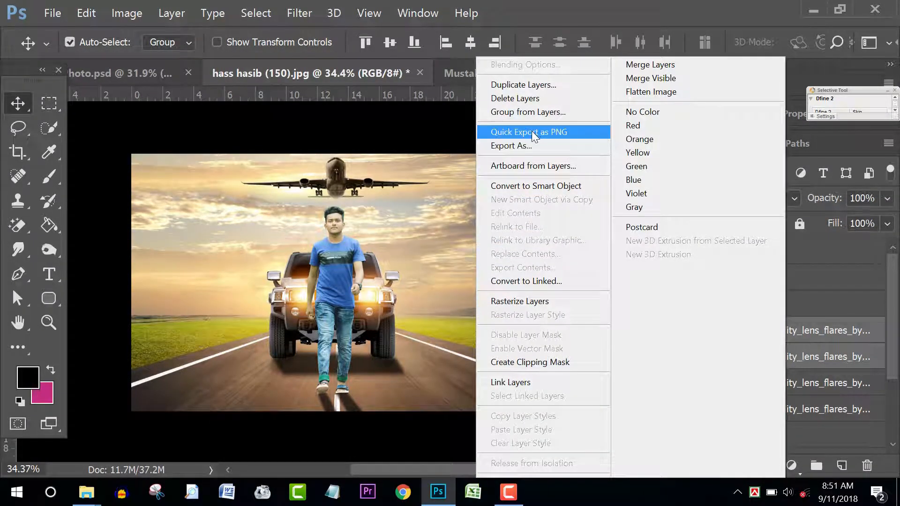
pyautogui.click(525, 85)
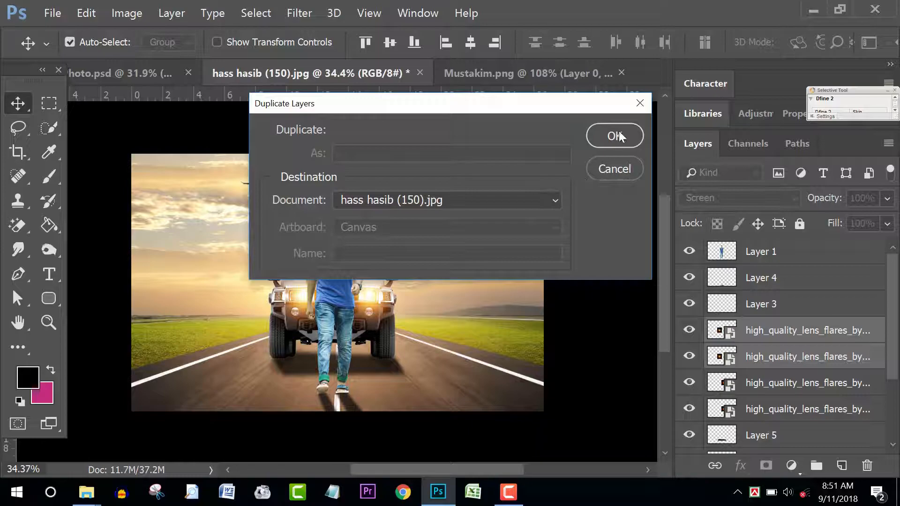
pyautogui.click(615, 136)
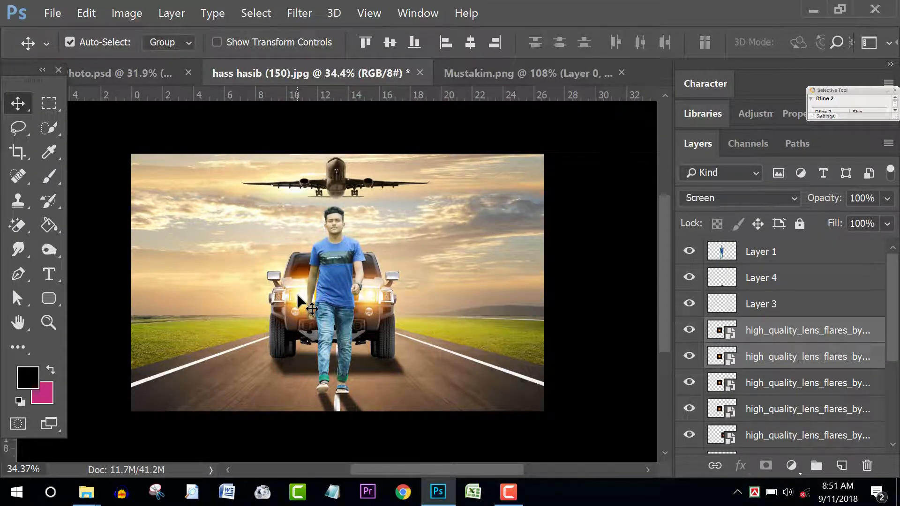
pyautogui.moveTo(298, 296); pyautogui.dragTo(313, 217)
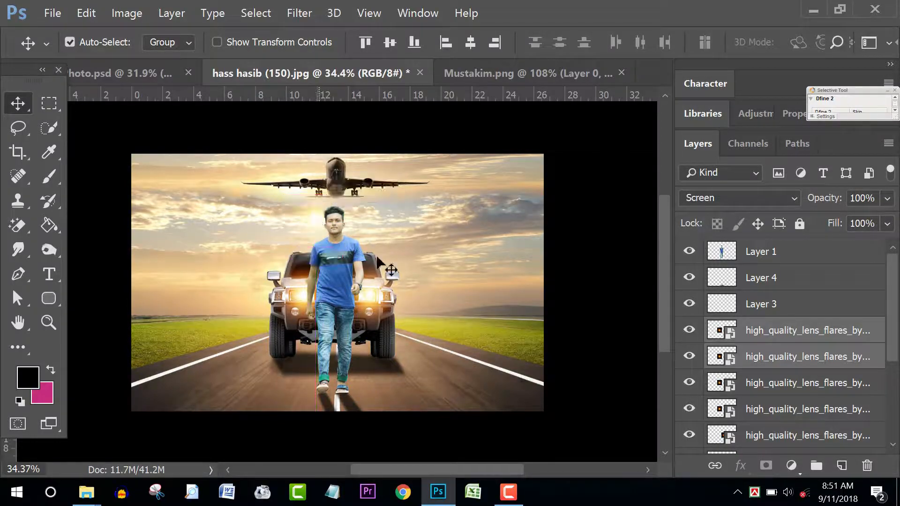
# Step: Scale the copied flares to about 205% behind the plane, then duplicate them with Ctrl+J
pyautogui.hotkey('ctrl', 't')
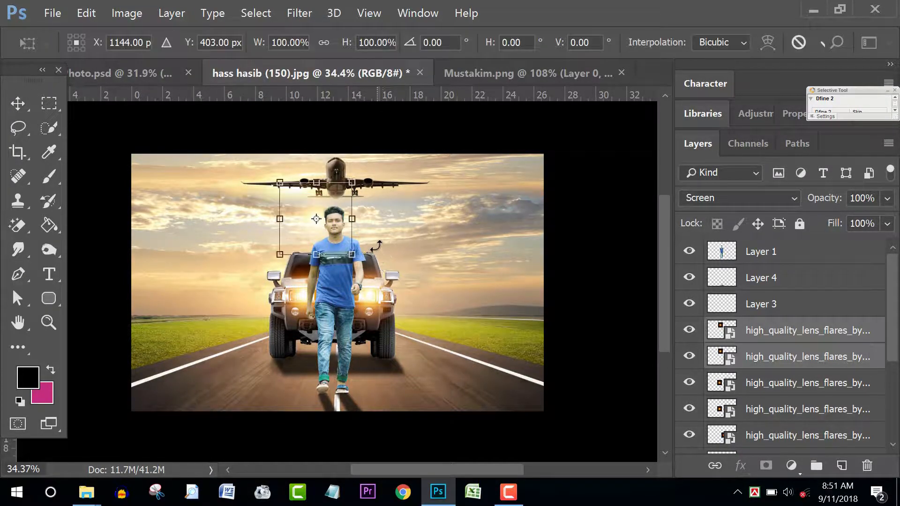
pyautogui.scroll(1, 377, 245)
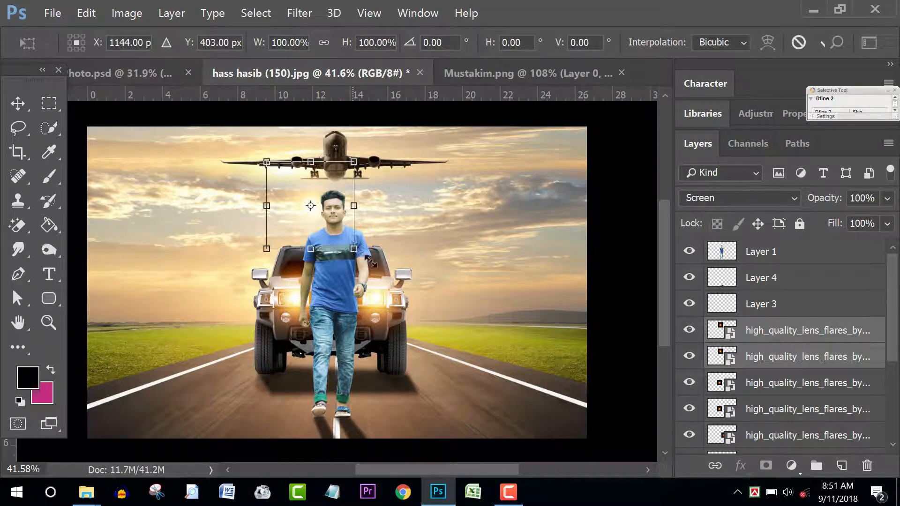
pyautogui.moveTo(370, 261); pyautogui.dragTo(453, 335)
pyautogui.moveTo(374, 276); pyautogui.dragTo(315, 217)
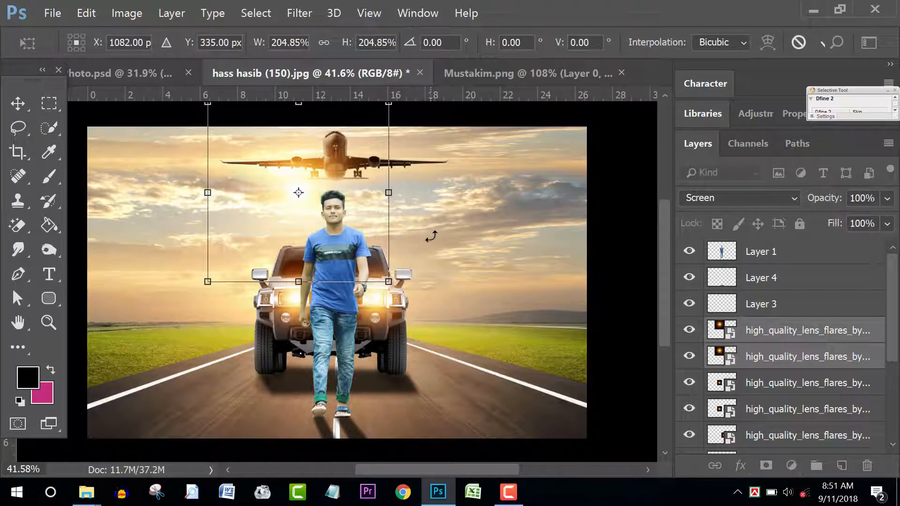
pyautogui.press('Return')
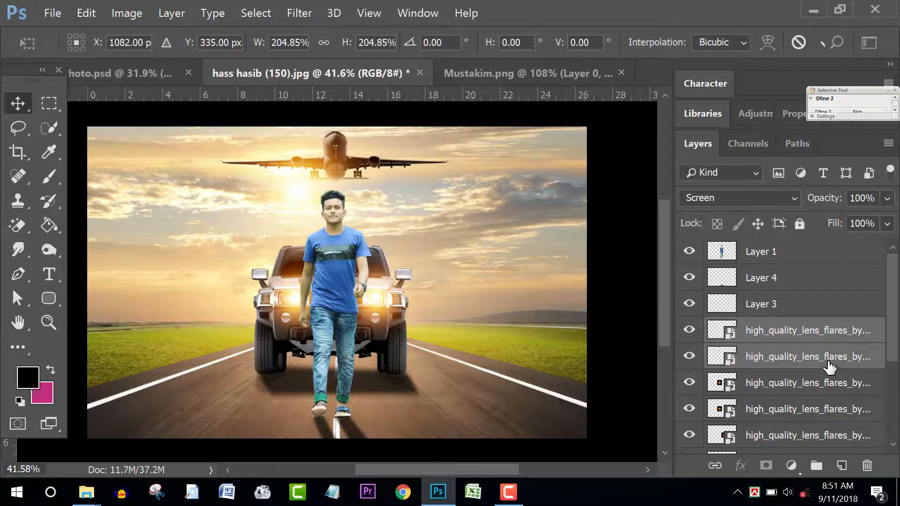
pyautogui.hotkey('ctrl', 'j')
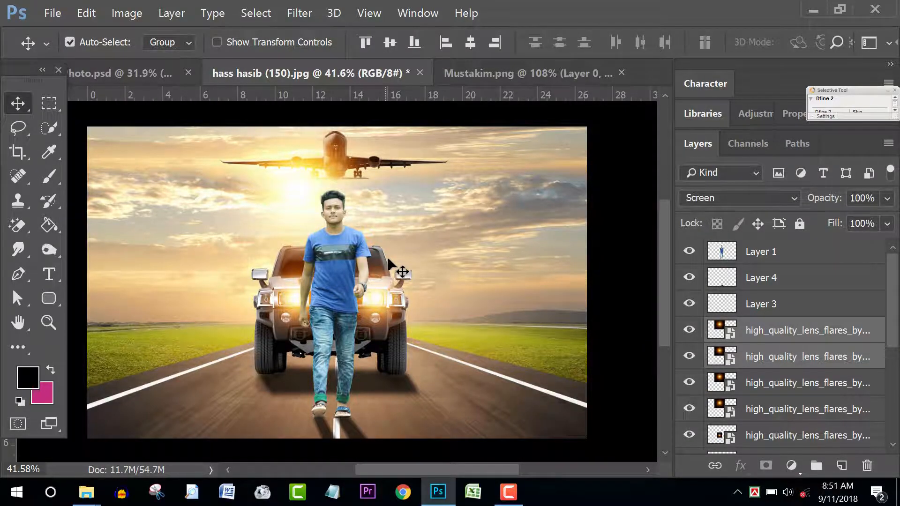
pyautogui.scroll(-2, 398, 274)
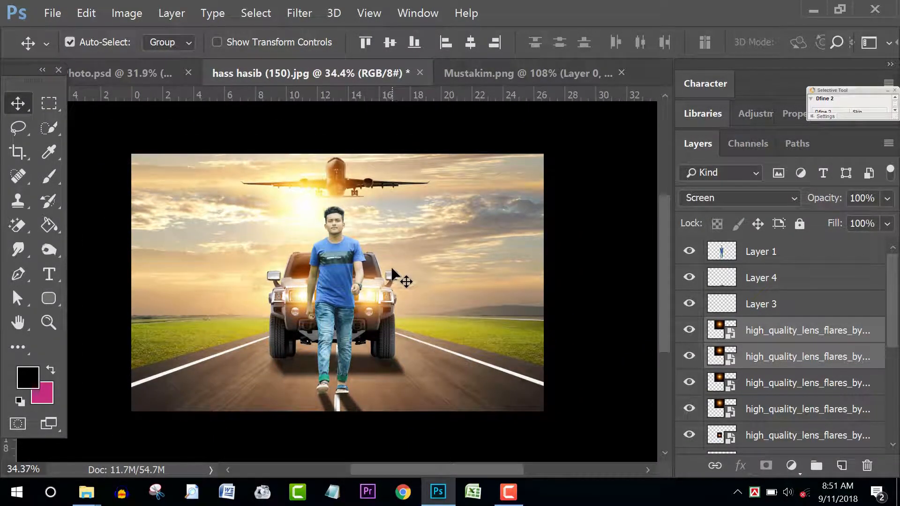
pyautogui.scroll(-2, 417, 281)
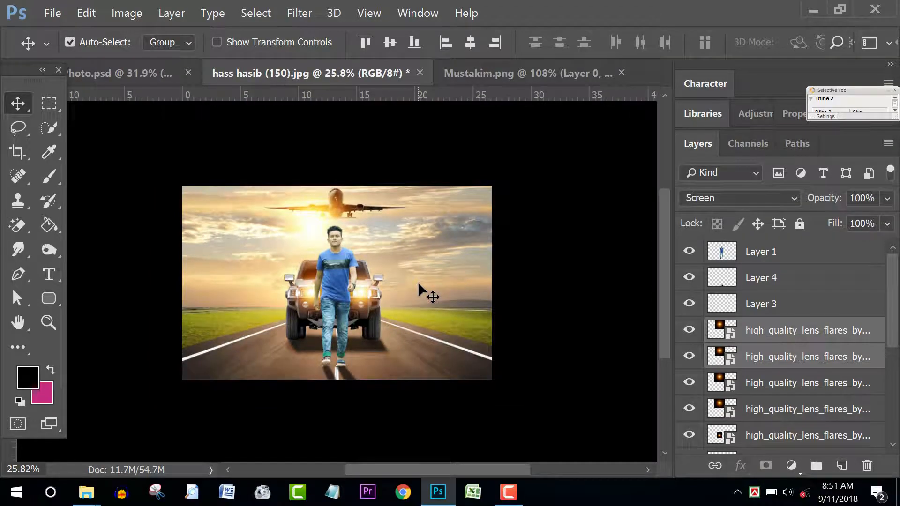
pyautogui.scroll(2, 426, 282)
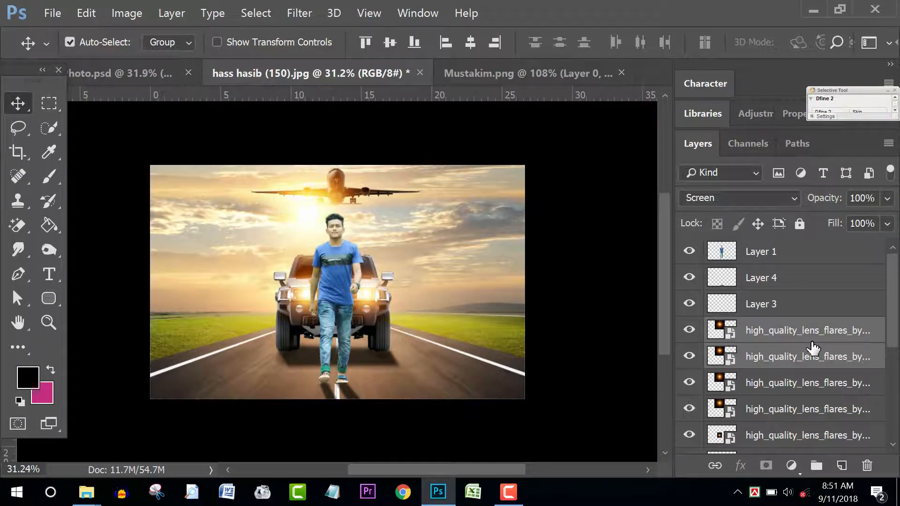
# Step: Merge Layer 4 through Background into one Background, fit the view, and show Layer 1 again
pyautogui.click(688, 251)
pyautogui.click(805, 280)
pyautogui.scroll(-5, 808, 328)
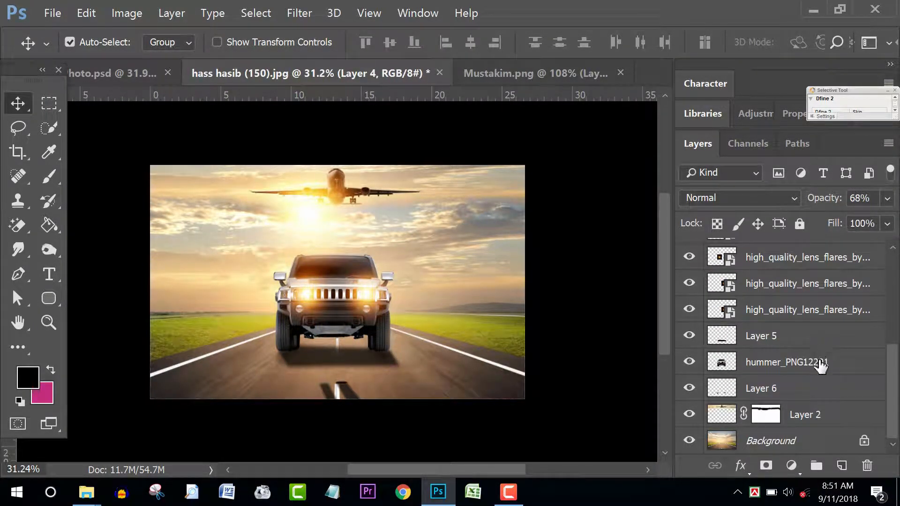
pyautogui.keyDown('shift'); pyautogui.click(804, 440); pyautogui.keyUp('shift')
pyautogui.hotkey('ctrl', 'e')
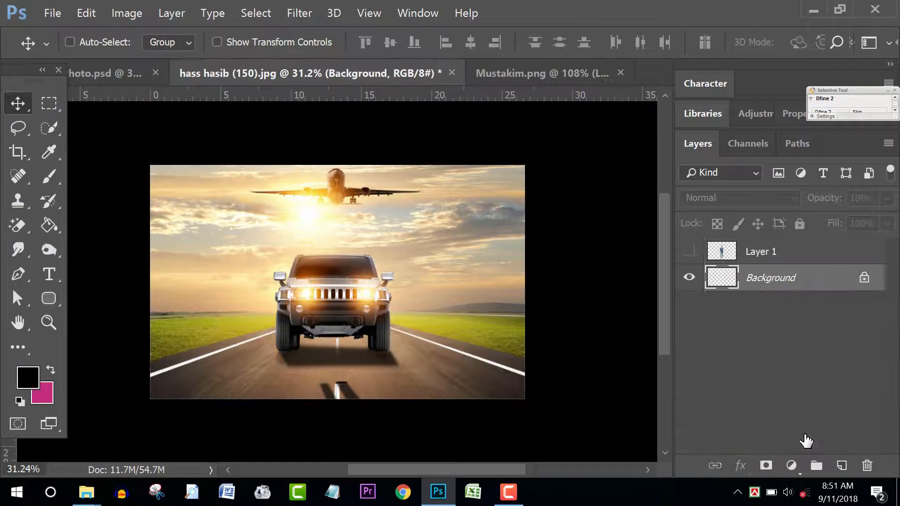
pyautogui.hotkey('ctrl', '0')
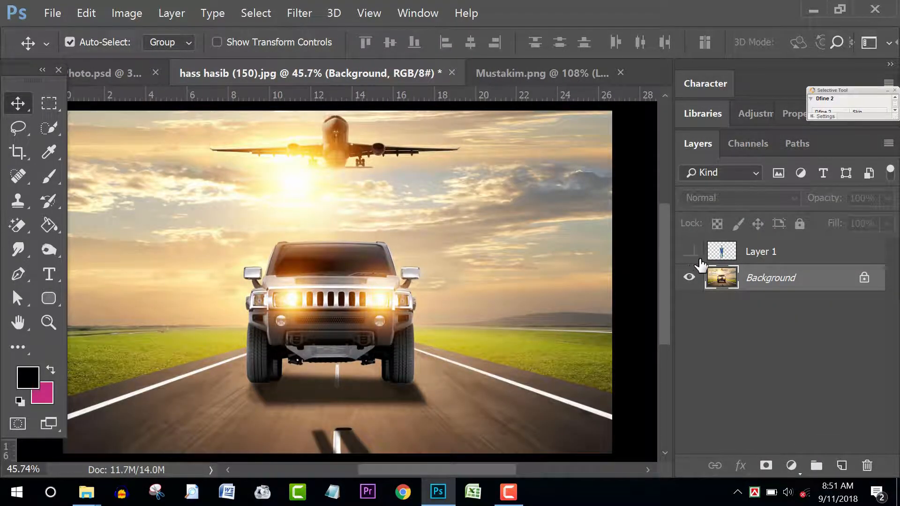
pyautogui.click(689, 251)
pyautogui.scroll(-3, 440, 265)
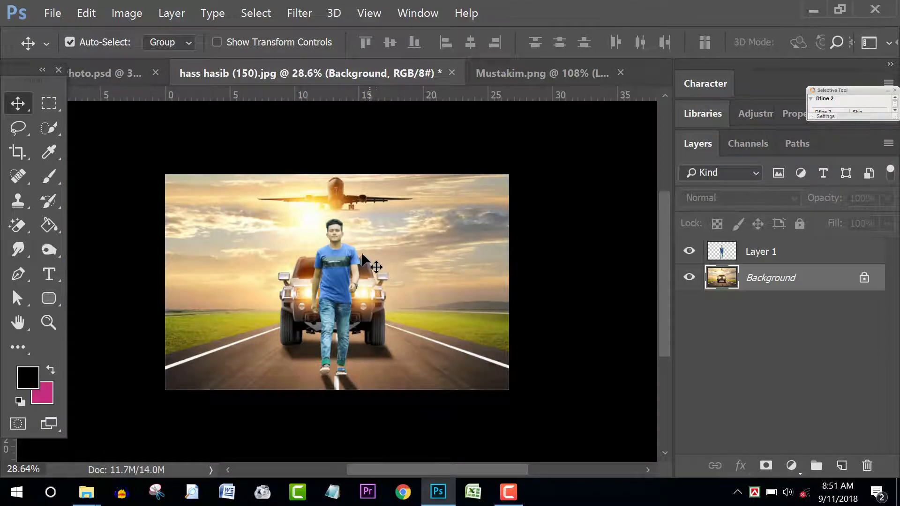
pyautogui.scroll(2, 360, 251)
pyautogui.scroll(3, 362, 220)
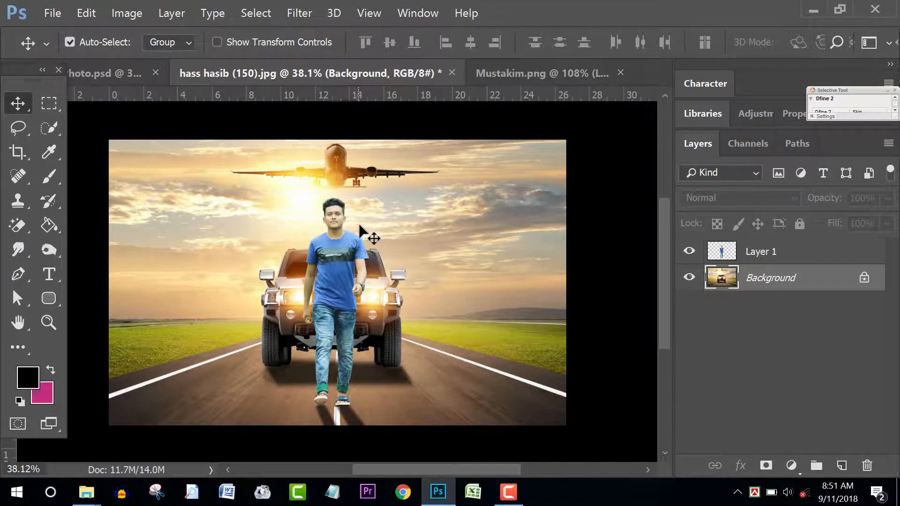
pyautogui.moveTo(392, 316); pyautogui.dragTo(440, 291)
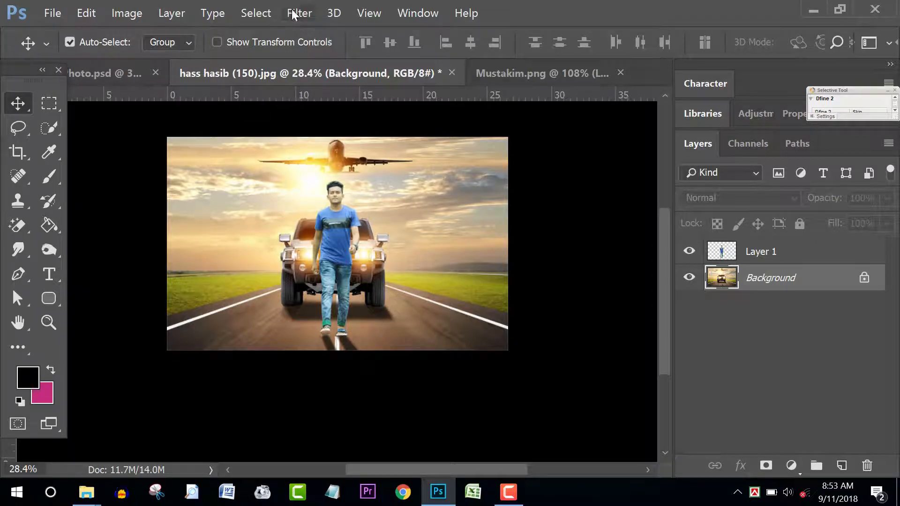
# Step: Open the Tilt-Shift blur and position its pin and focus band around the man and horizon
pyautogui.click(294, 13)
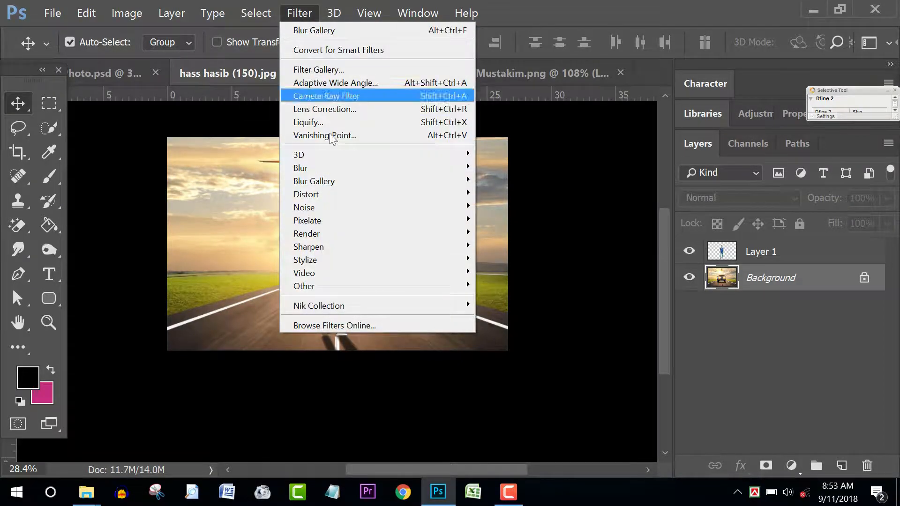
pyautogui.moveTo(327, 180)
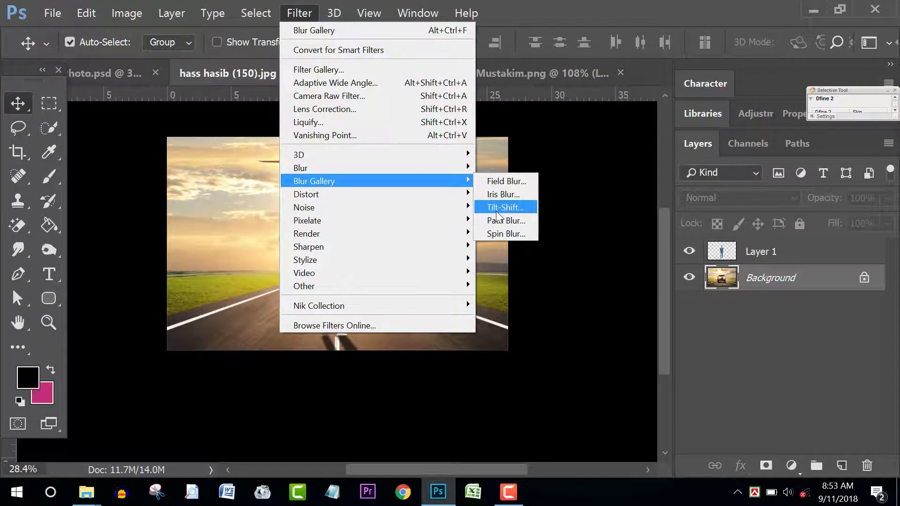
pyautogui.click(496, 210)
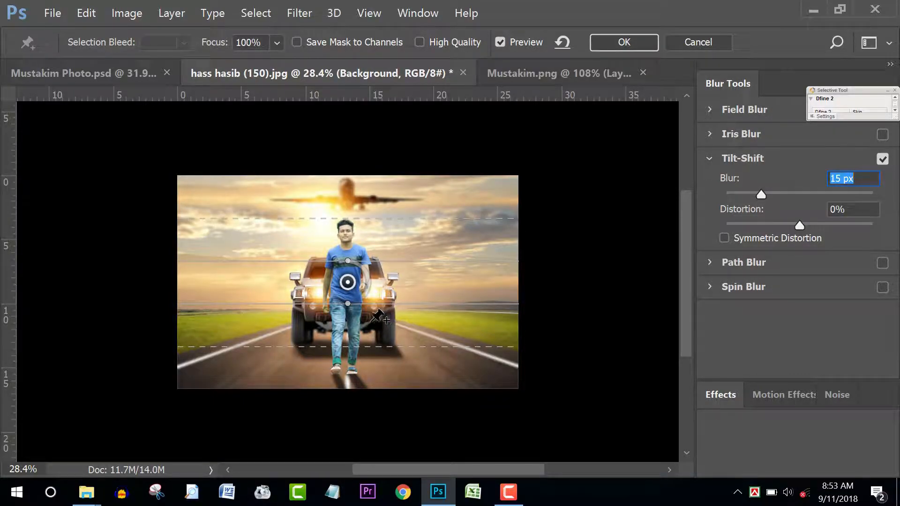
pyautogui.hotkey('ctrl', '+')
pyautogui.hotkey('ctrl', '+')
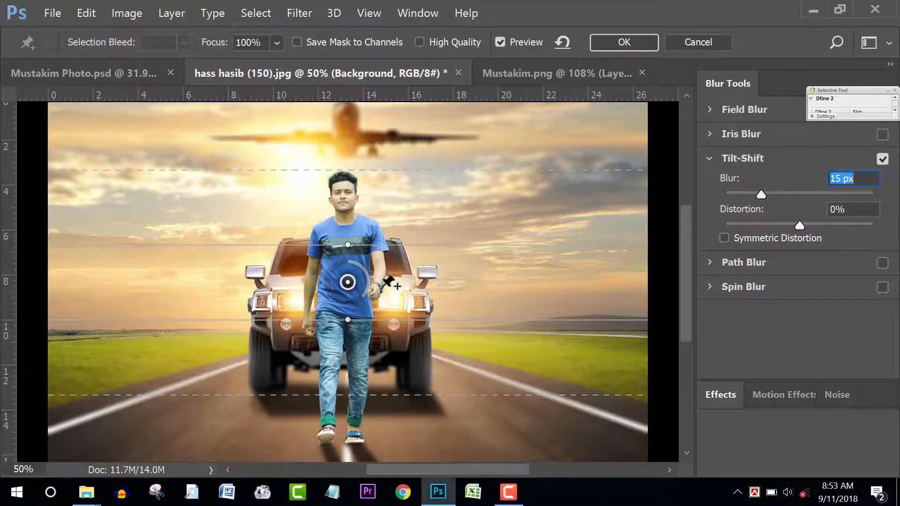
pyautogui.moveTo(395, 338); pyautogui.dragTo(394, 445)
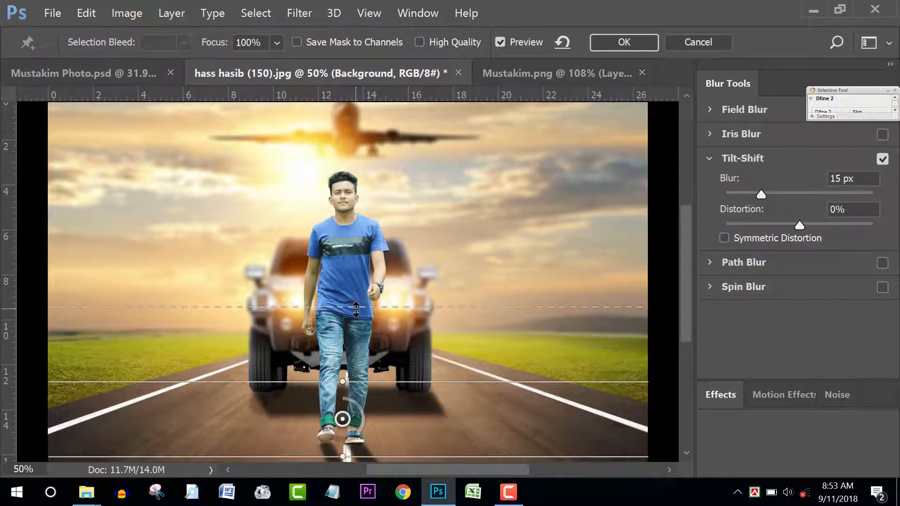
pyautogui.moveTo(359, 381); pyautogui.dragTo(385, 256)
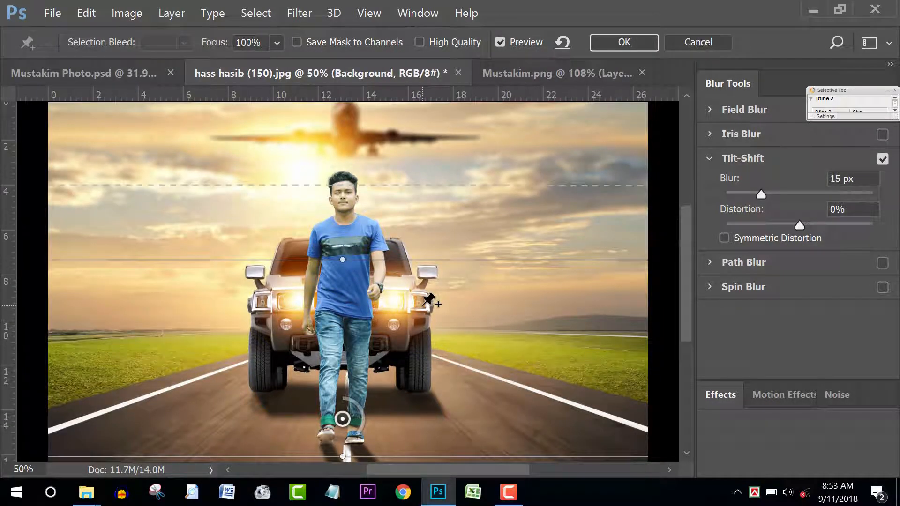
pyautogui.scroll(-1, 429, 300)
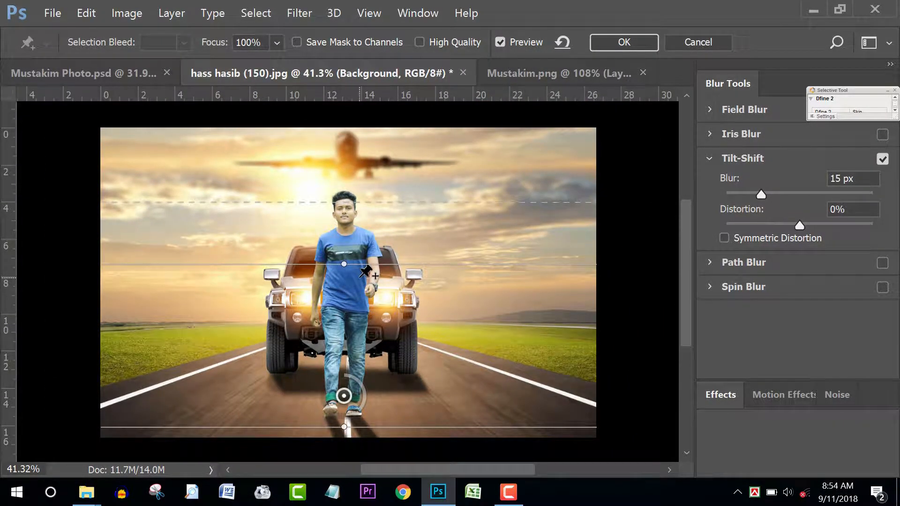
pyautogui.moveTo(355, 268); pyautogui.dragTo(355, 327)
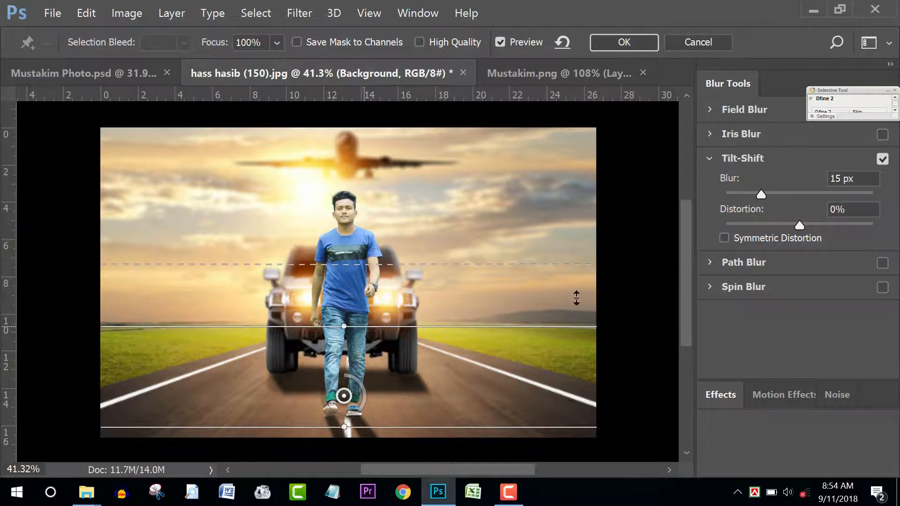
# Step: Set the tilt-shift blur to 8 px, adjust the transition line, and apply it
pyautogui.moveTo(758, 196); pyautogui.dragTo(750, 196)
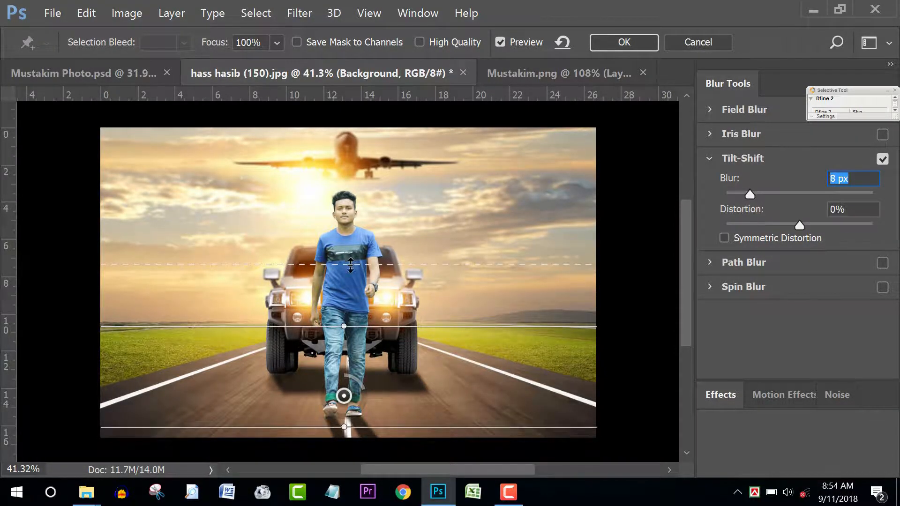
pyautogui.moveTo(353, 264); pyautogui.dragTo(357, 243)
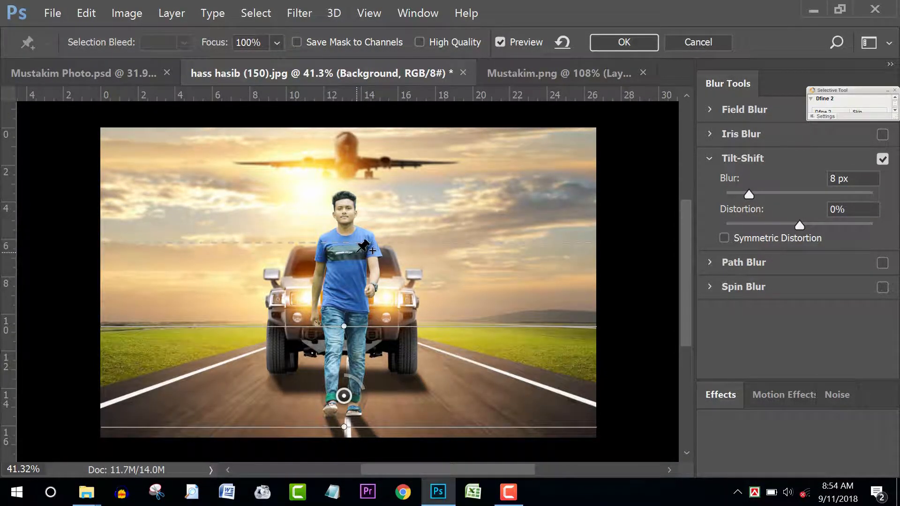
pyautogui.scroll(-2, 385, 303)
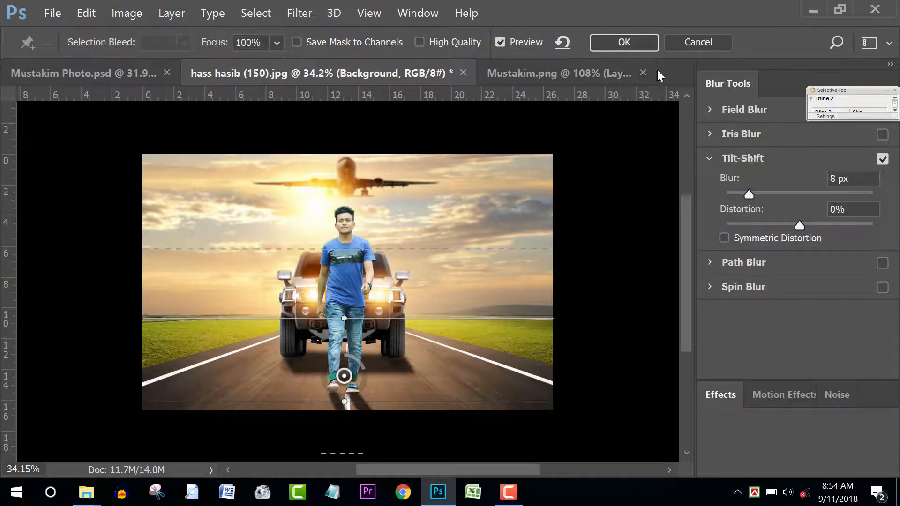
pyautogui.click(621, 48)
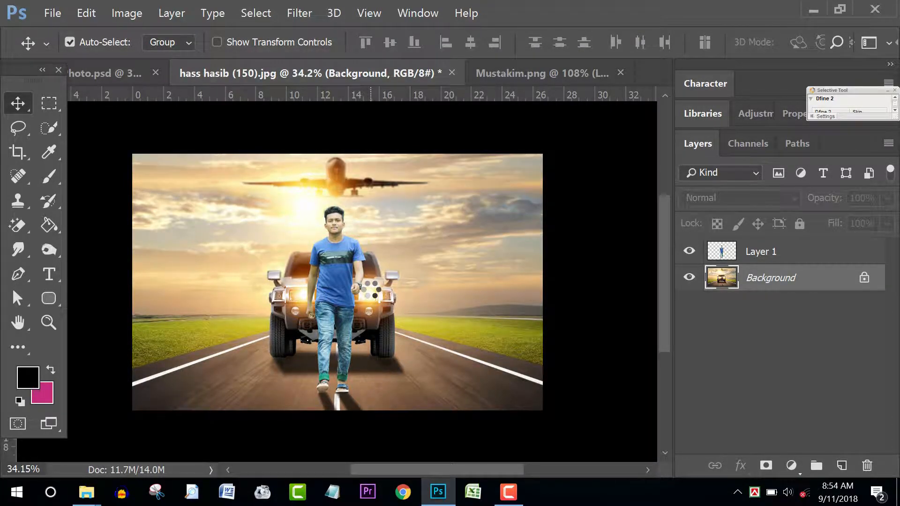
pyautogui.scroll(-3, 370, 288)
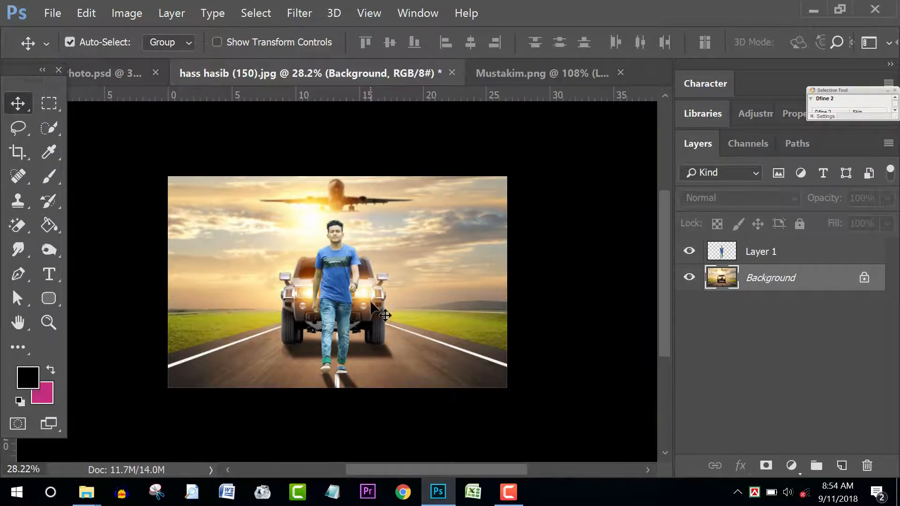
pyautogui.scroll(3, 367, 313)
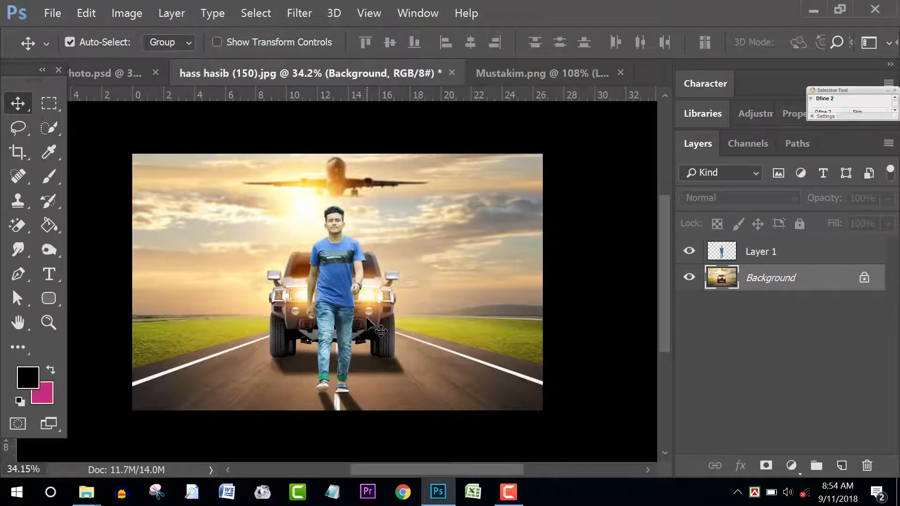
pyautogui.scroll(-1, 370, 319)
pyautogui.scroll(-1, 375, 323)
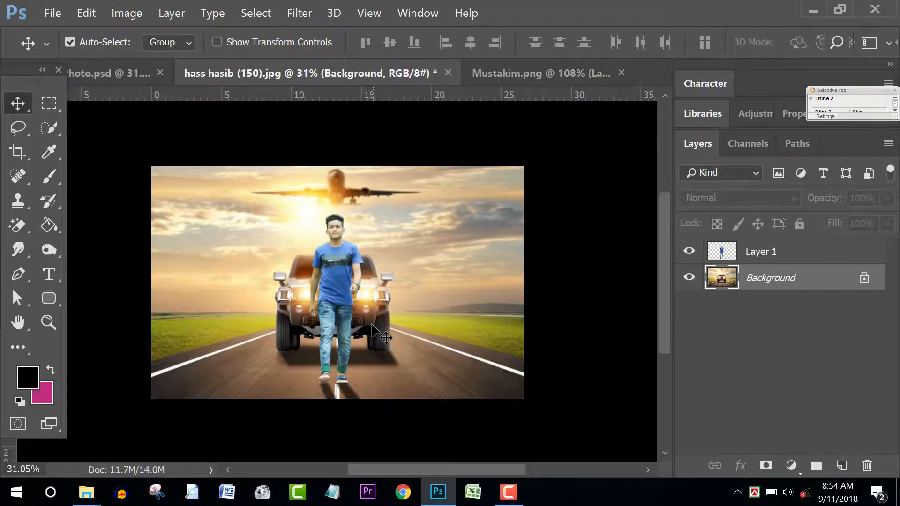
pyautogui.scroll(2, 375, 323)
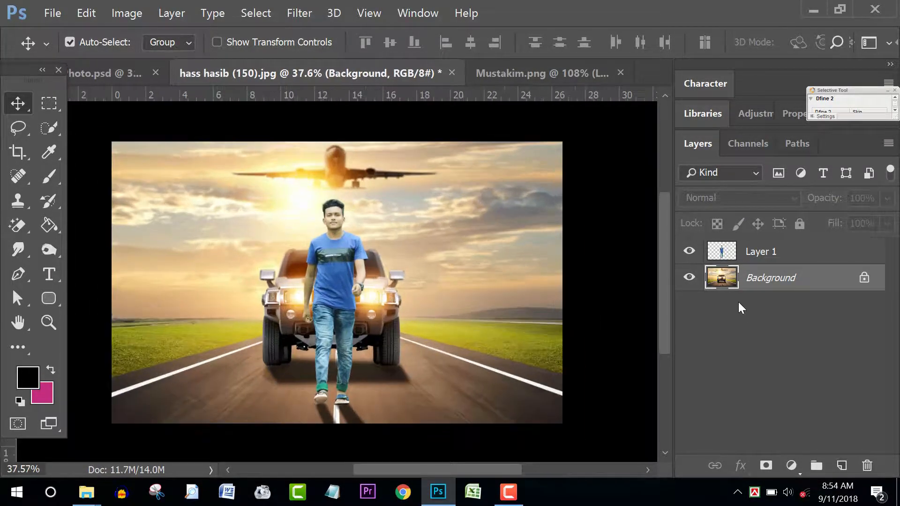
pyautogui.click(804, 250)
pyautogui.scroll(10, 347, 220)
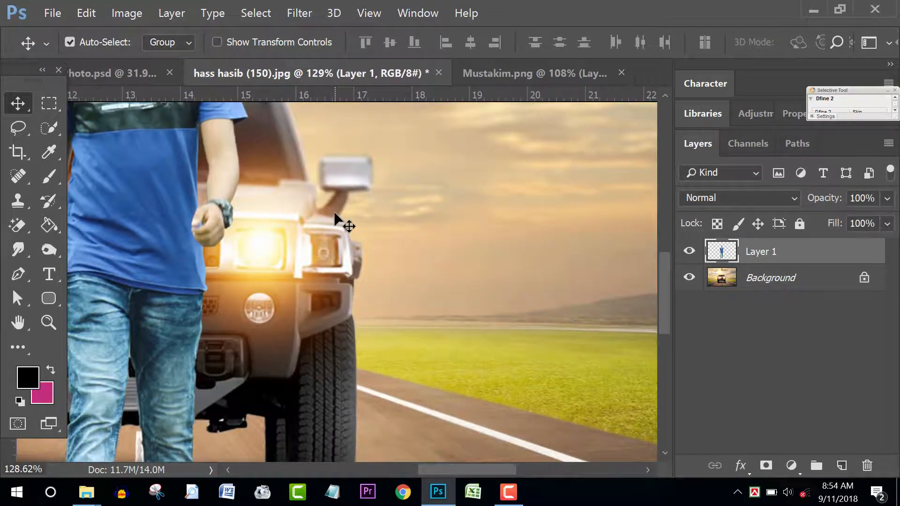
pyautogui.moveTo(276, 175); pyautogui.dragTo(376, 249)
pyautogui.moveTo(201, 105); pyautogui.dragTo(347, 241)
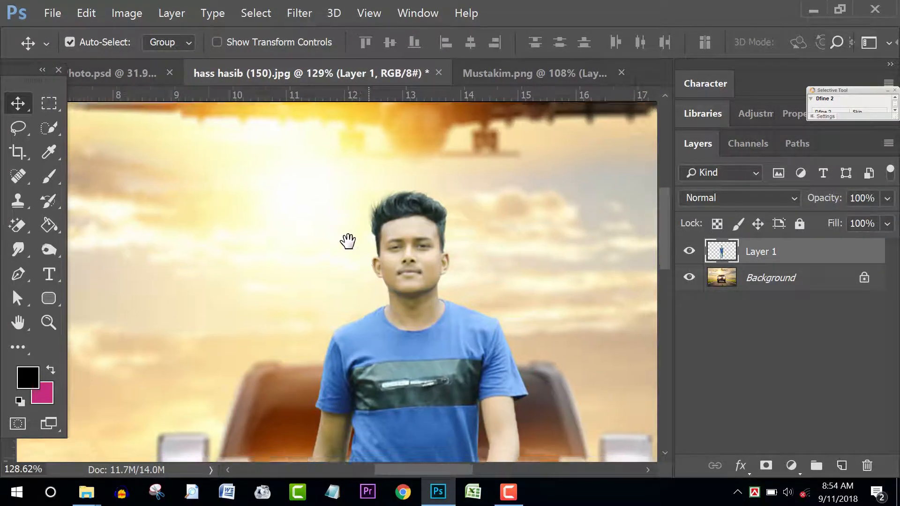
pyautogui.scroll(-10, 412, 256)
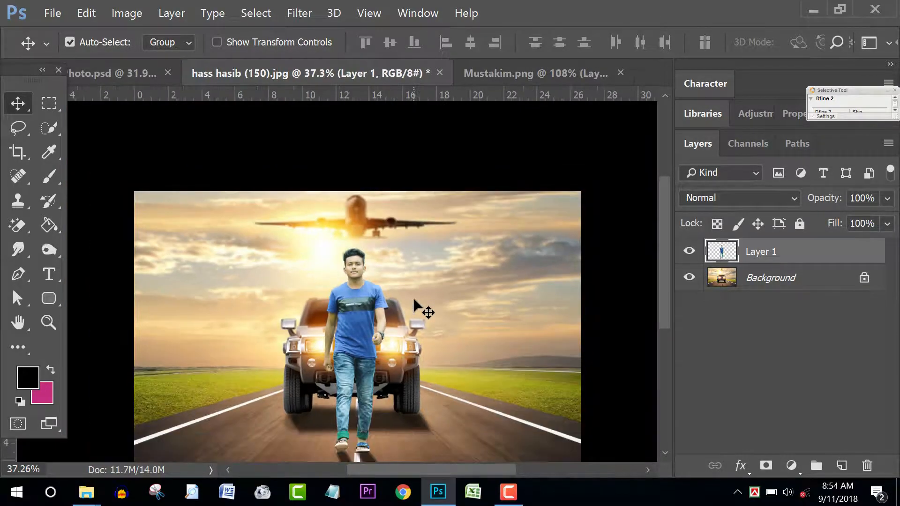
pyautogui.click(819, 5)
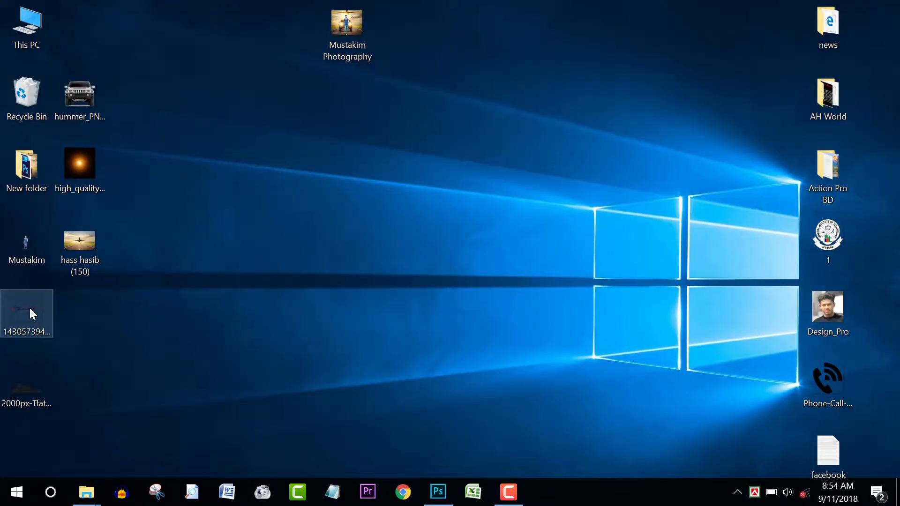
pyautogui.moveTo(29, 309); pyautogui.dragTo(379, 386)
pyautogui.moveTo(441, 498); pyautogui.dragTo(446, 302)
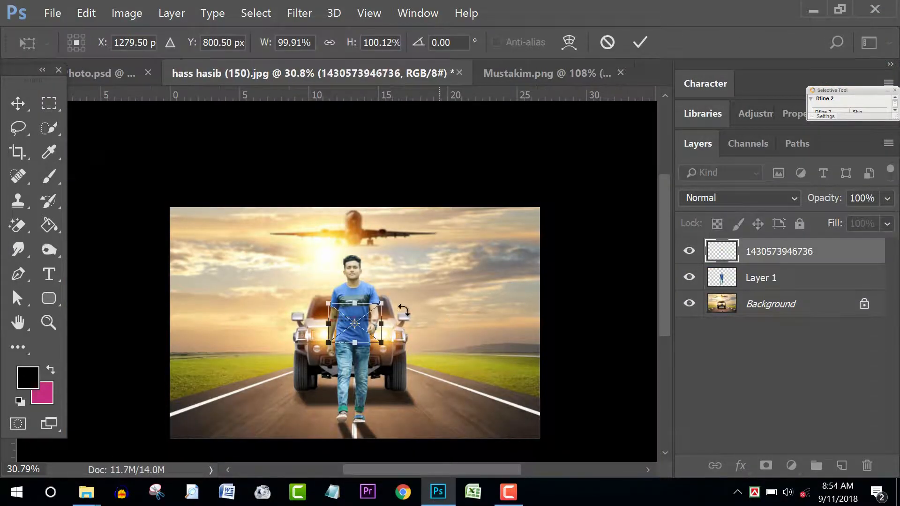
# Step: Scale the caption to about 236% and position it in the sky right of the man
pyautogui.moveTo(338, 322); pyautogui.dragTo(422, 272)
pyautogui.moveTo(465, 253); pyautogui.dragTo(540, 198)
pyautogui.moveTo(468, 239); pyautogui.dragTo(462, 272)
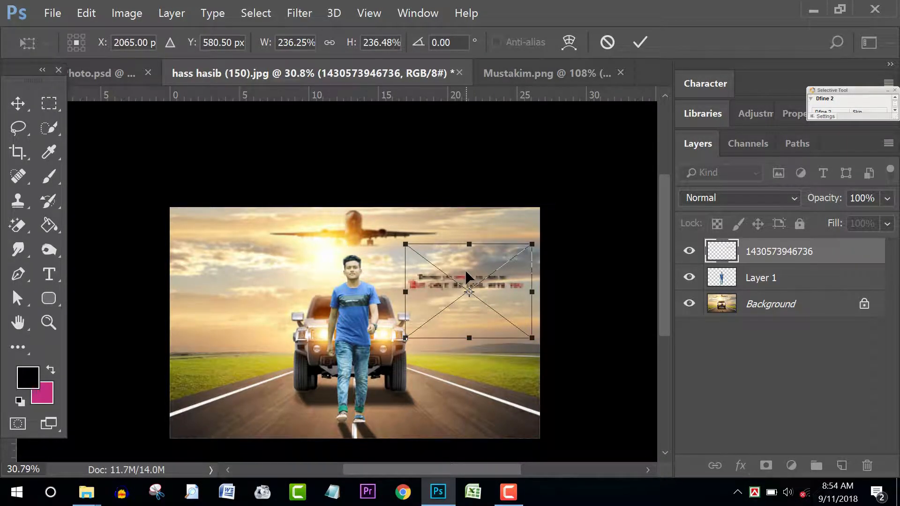
pyautogui.press('Return')
pyautogui.scroll(3, 456, 288)
pyautogui.scroll(-3, 452, 296)
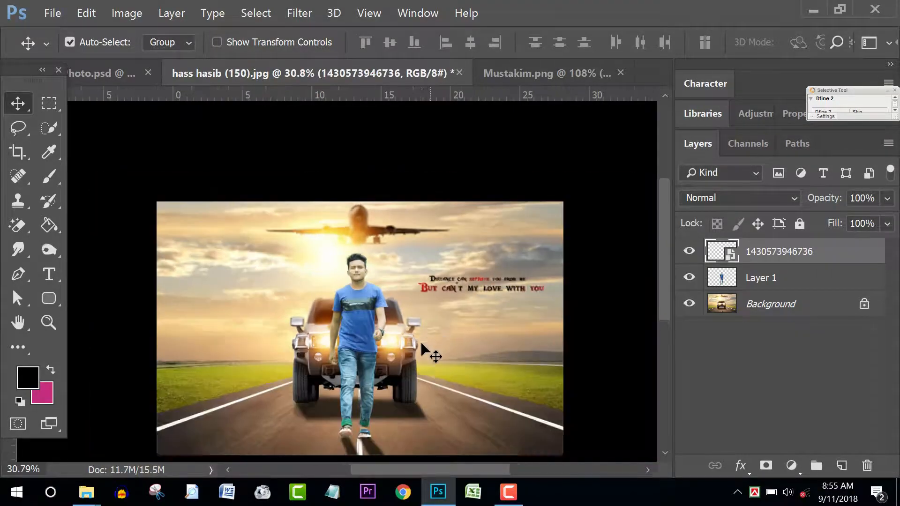
pyautogui.moveTo(365, 369); pyautogui.dragTo(408, 293)
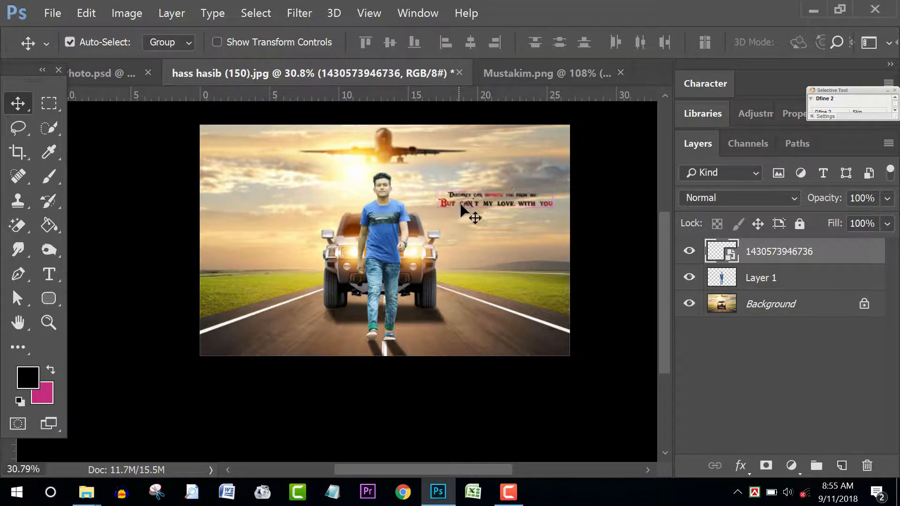
# Step: Nudge the love-quote caption left and bring the road below the man into view
pyautogui.hotkey('shift', 'Left')
pyautogui.hotkey('shift', 'Left')
pyautogui.hotkey('shift', 'Left')
pyautogui.hotkey('shift', 'Left')
pyautogui.hotkey('shift', 'Left')
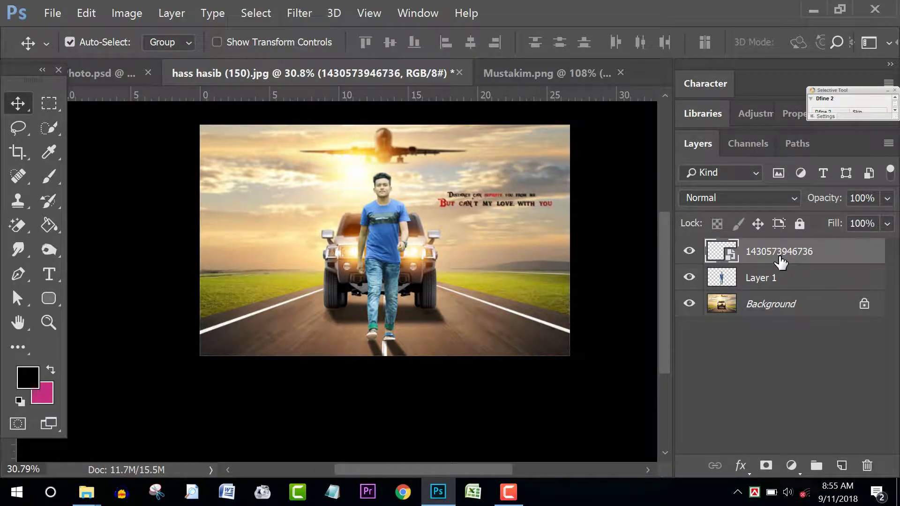
pyautogui.hotkey('shift', 'Left')
pyautogui.hotkey('shift', 'Left')
pyautogui.hotkey('shift', 'Left')
pyautogui.hotkey('shift', 'Left')
pyautogui.hotkey('shift', 'Left')
pyautogui.hotkey('shift', 'Left')
pyautogui.hotkey('shift', 'Left')
pyautogui.hotkey('shift', 'Left')
pyautogui.hotkey('shift', 'Left')
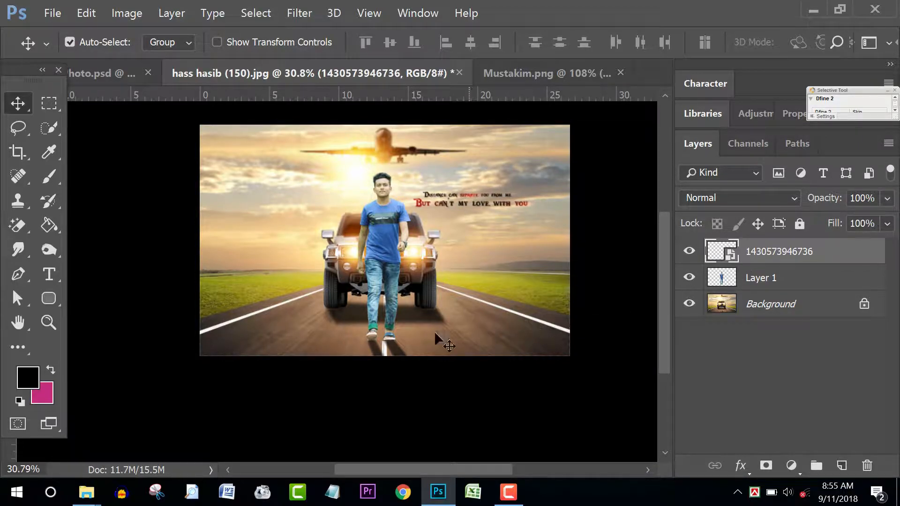
pyautogui.scroll(2, 370, 326)
pyautogui.moveTo(390, 324); pyautogui.dragTo(412, 263)
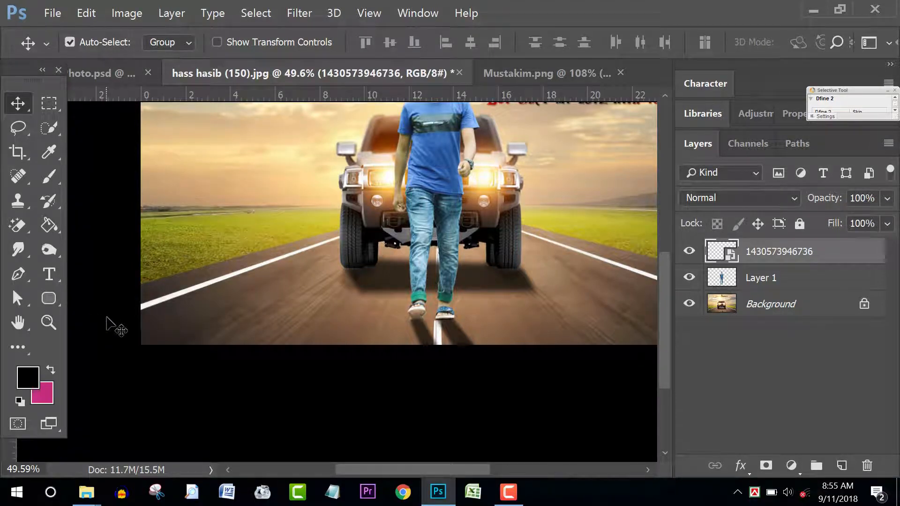
pyautogui.press('t')
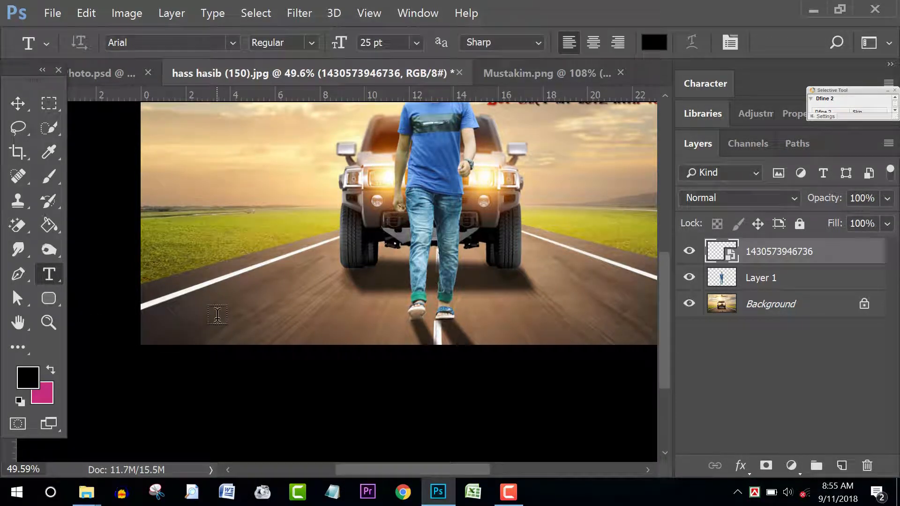
# Step: Type a two-line credit on the road: 'Photography' above the photographer's name
pyautogui.click(262, 306)
pyautogui.hotkey('ctrl', '+')
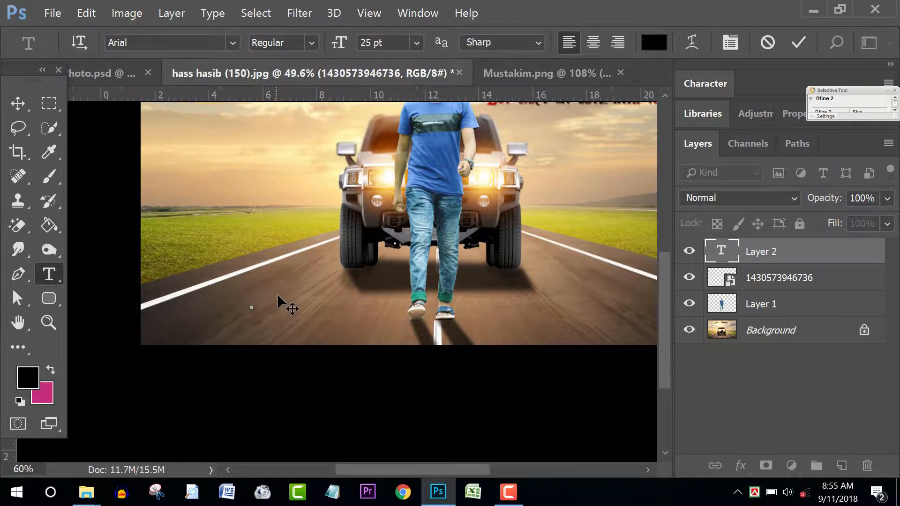
pyautogui.scroll(1, 283, 293)
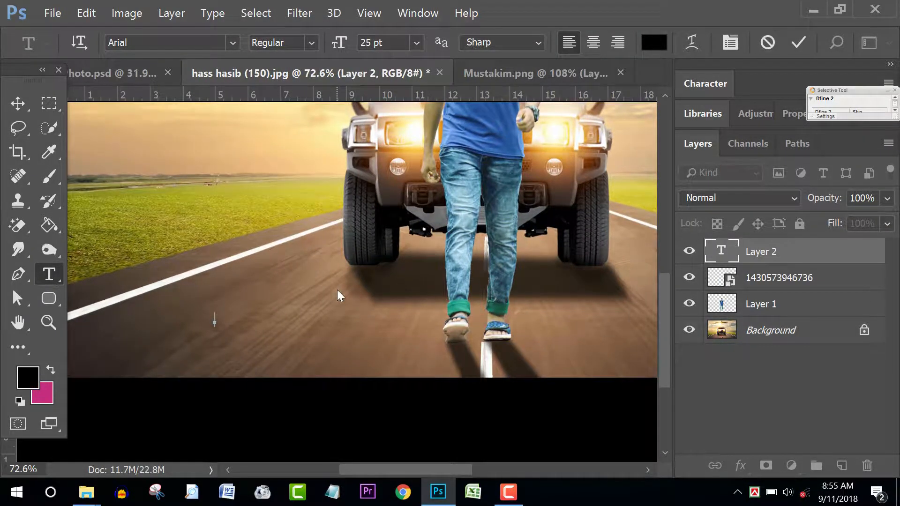
pyautogui.write('Photography')
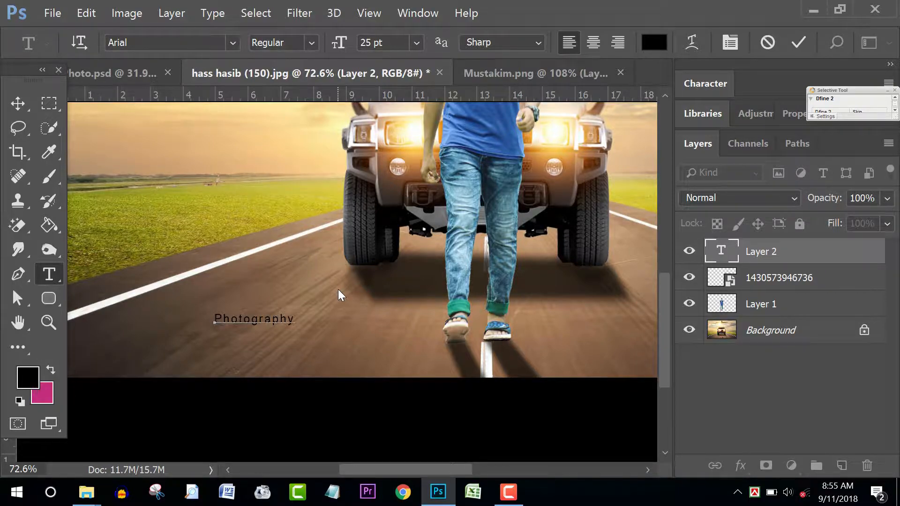
pyautogui.press('Return')
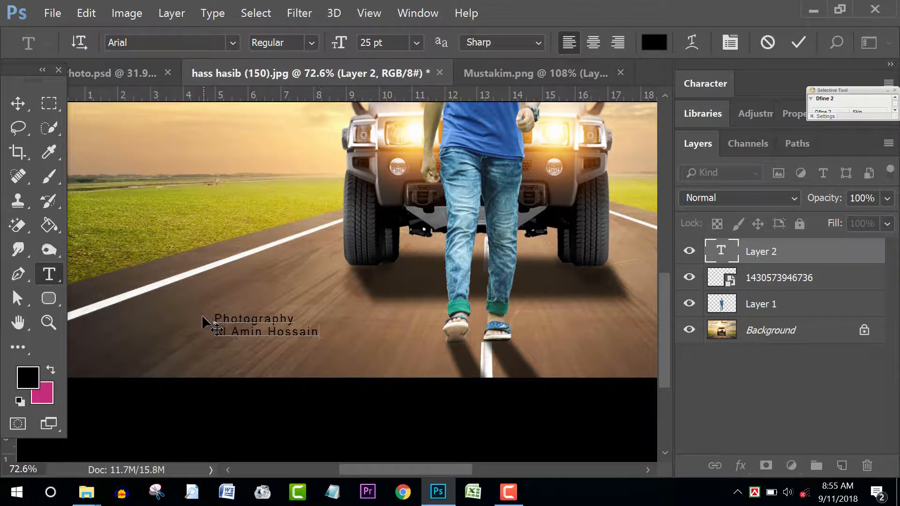
# Step: Select both lines of the credit text
pyautogui.moveTo(297, 319); pyautogui.dragTo(219, 315)
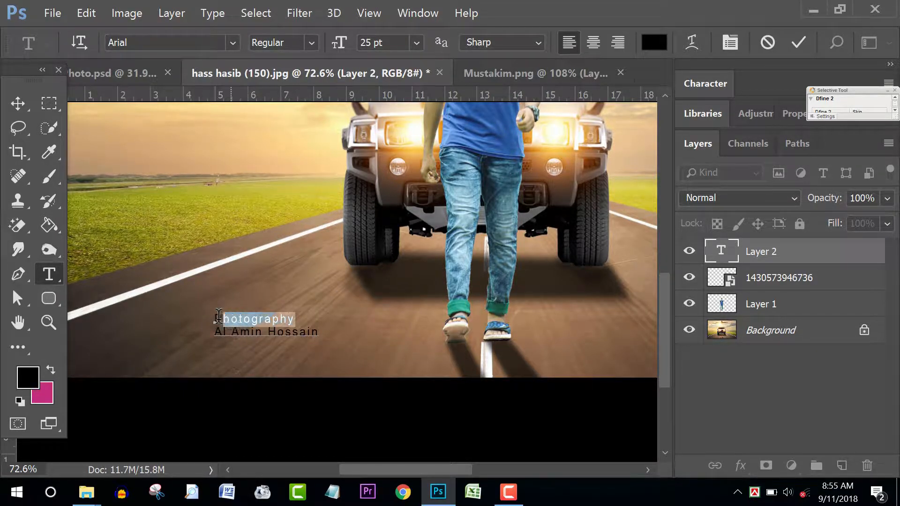
pyautogui.click(316, 322)
pyautogui.moveTo(330, 336); pyautogui.dragTo(230, 316)
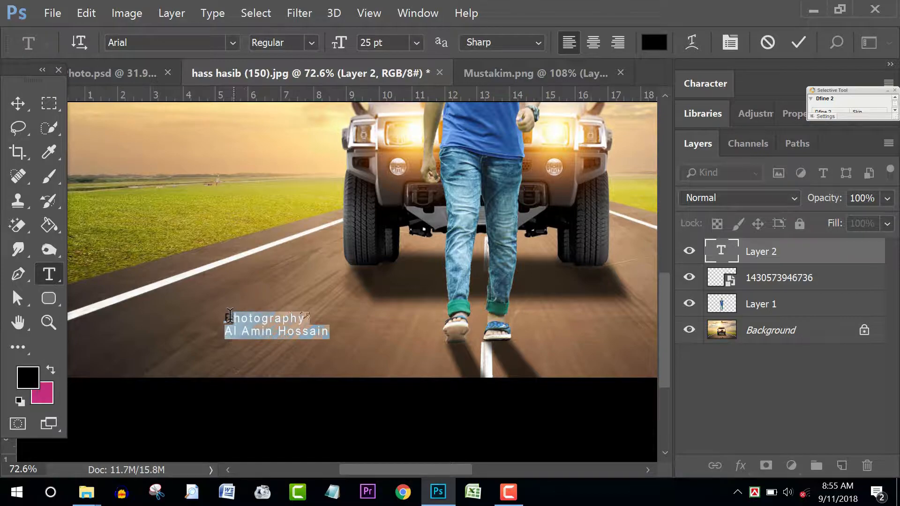
# Step: Set the credit text colour to white (ffffff)
pyautogui.click(653, 42)
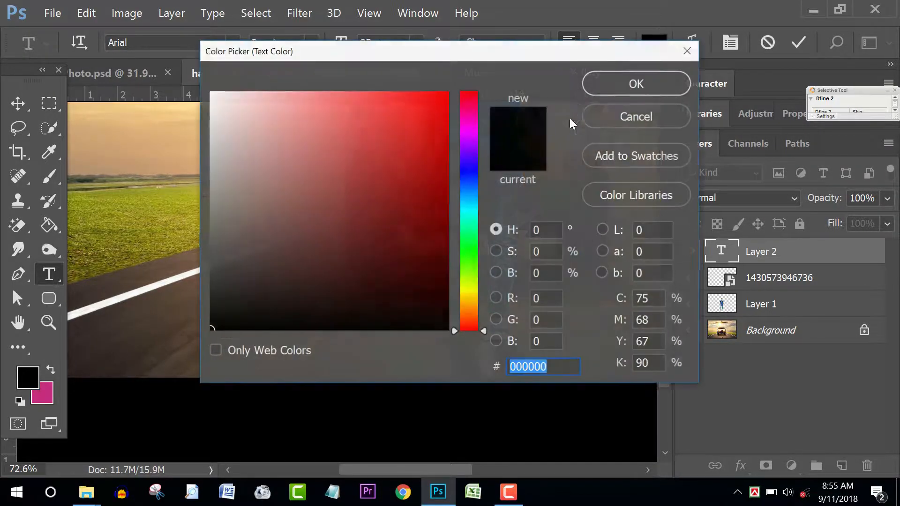
pyautogui.write('ffffff')
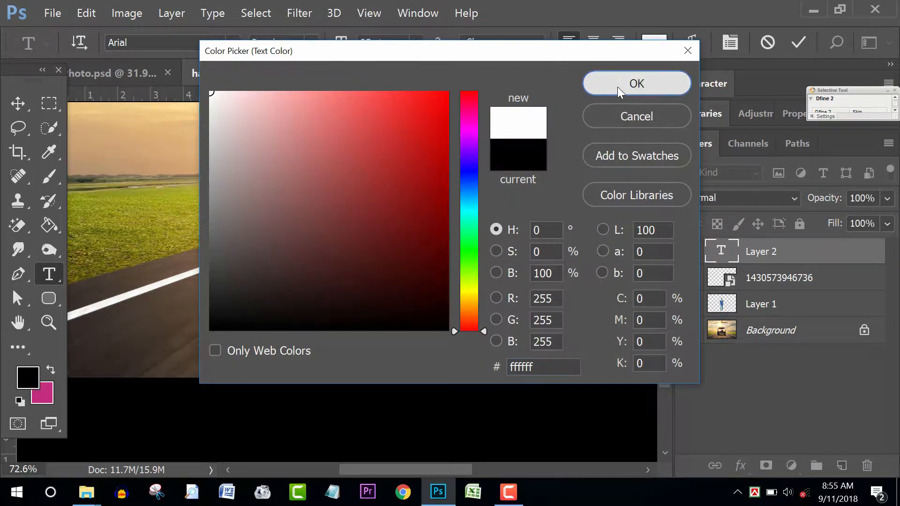
pyautogui.click(617, 86)
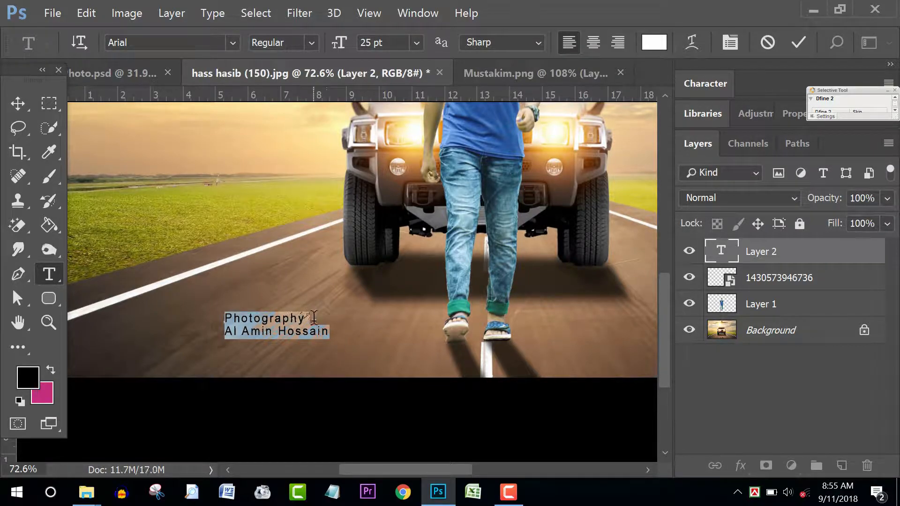
# Step: Widen the tracking of 'Photography' to 330 in the Character panel
pyautogui.moveTo(309, 318); pyautogui.dragTo(228, 312)
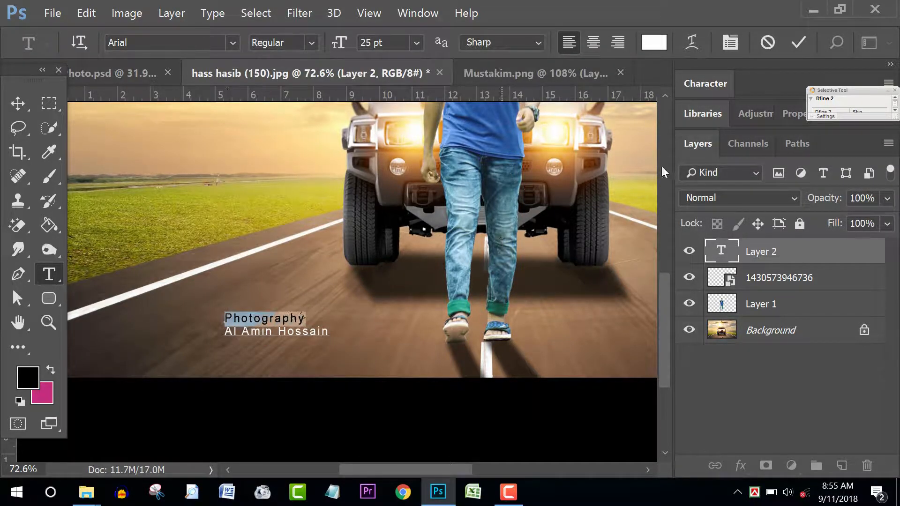
pyautogui.click(712, 83)
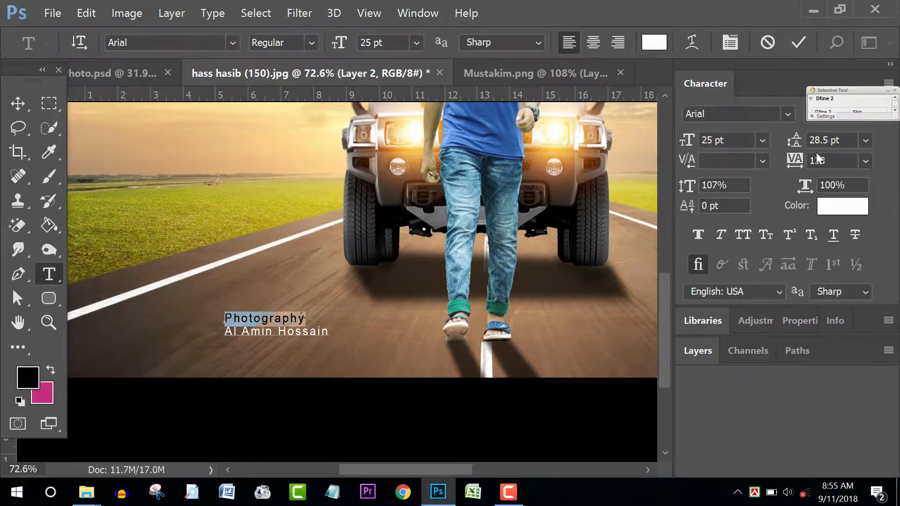
pyautogui.click(827, 161)
pyautogui.scroll(14, 828, 162)
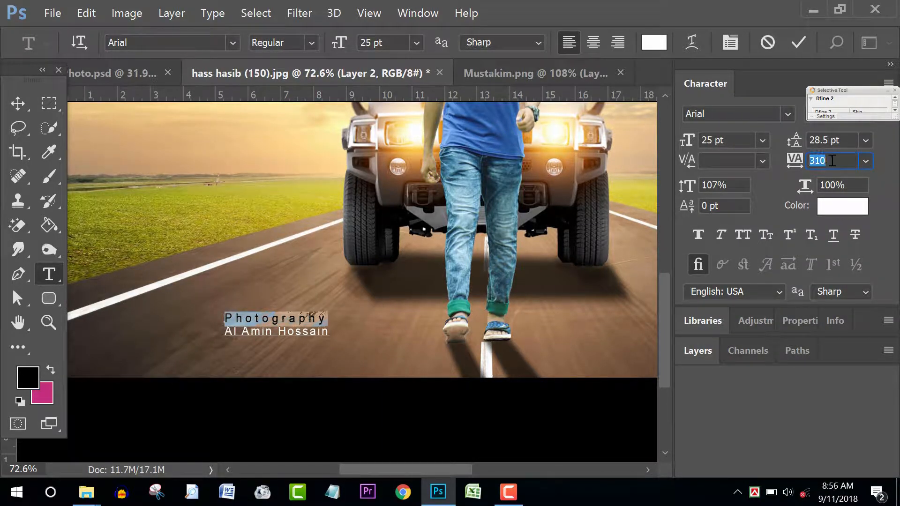
pyautogui.click(317, 317)
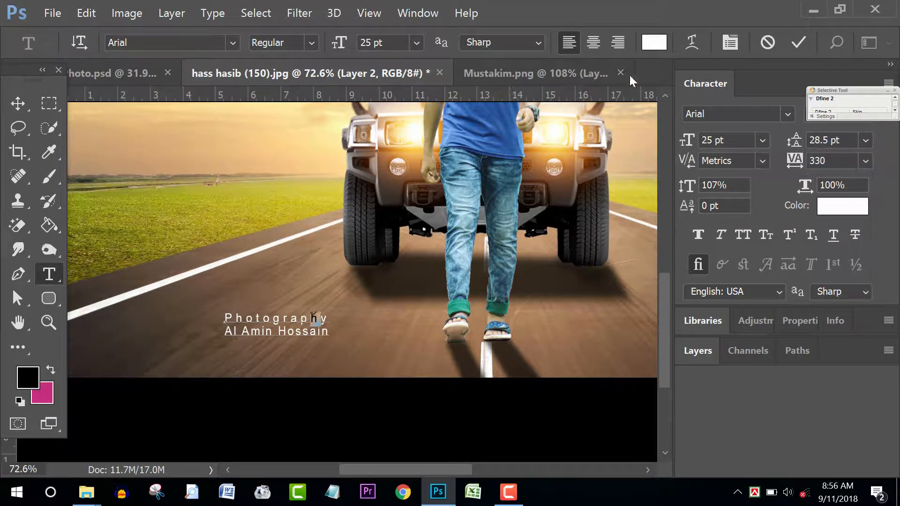
# Step: Colour two letters of 'Photography' red (ff0000) and commit the text
pyautogui.click(654, 43)
pyautogui.moveTo(446, 147); pyautogui.dragTo(452, 92)
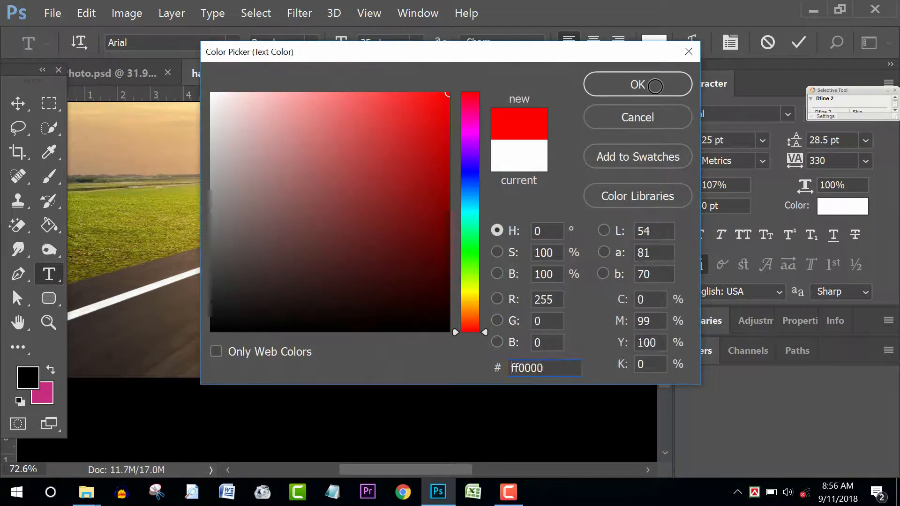
pyautogui.click(655, 86)
pyautogui.click(238, 320)
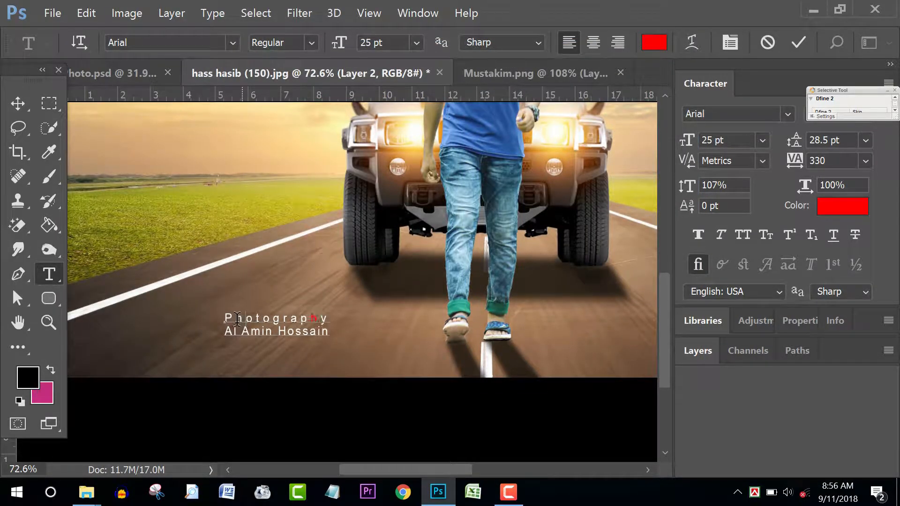
pyautogui.click(653, 48)
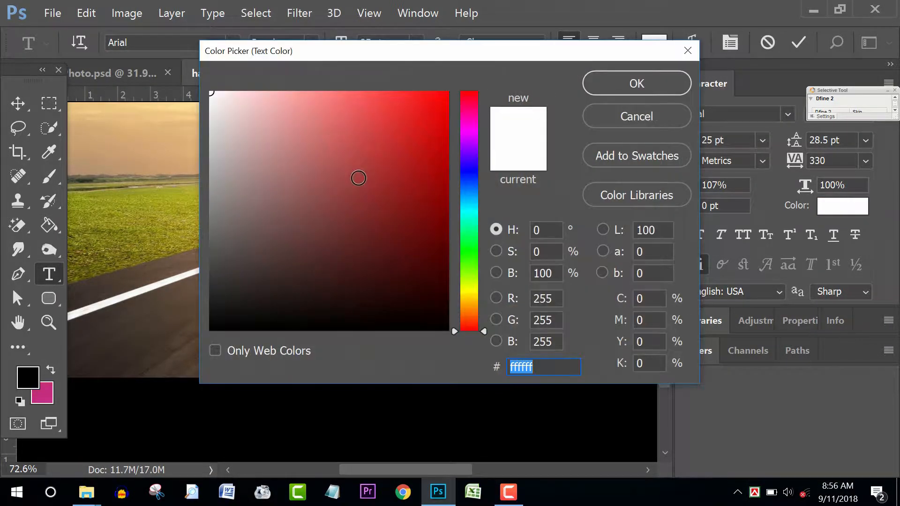
pyautogui.write('ff0000')
pyautogui.click(628, 85)
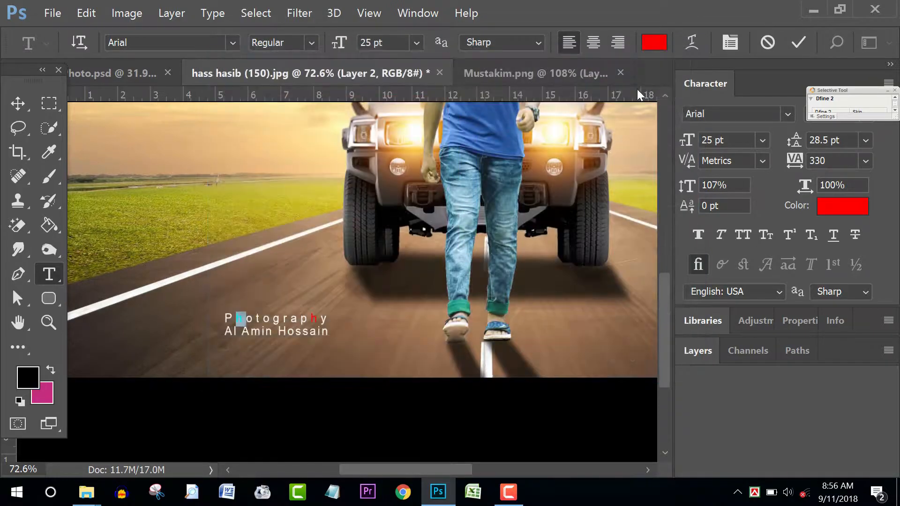
pyautogui.click(797, 41)
pyautogui.scroll(-1, 352, 321)
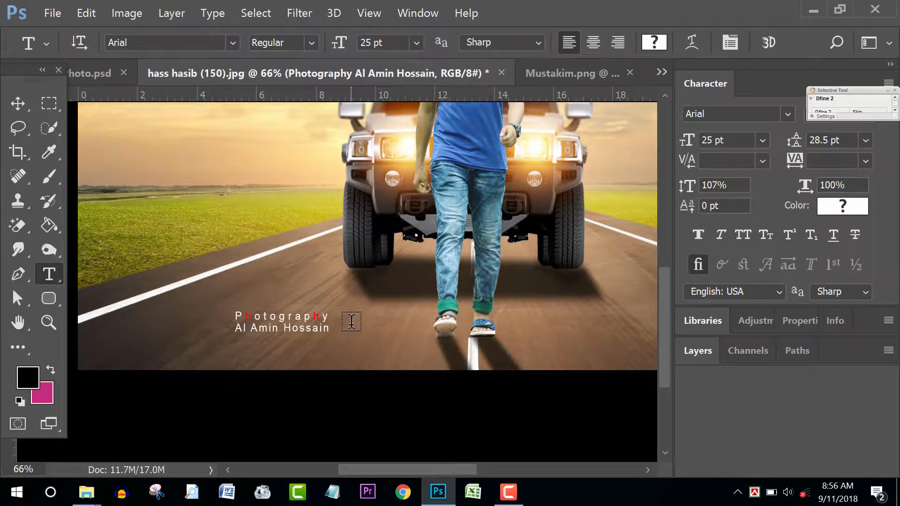
# Step: Crop the image's left and right edges inward, then undo that crop
pyautogui.press('v')
pyautogui.scroll(-5, 328, 328)
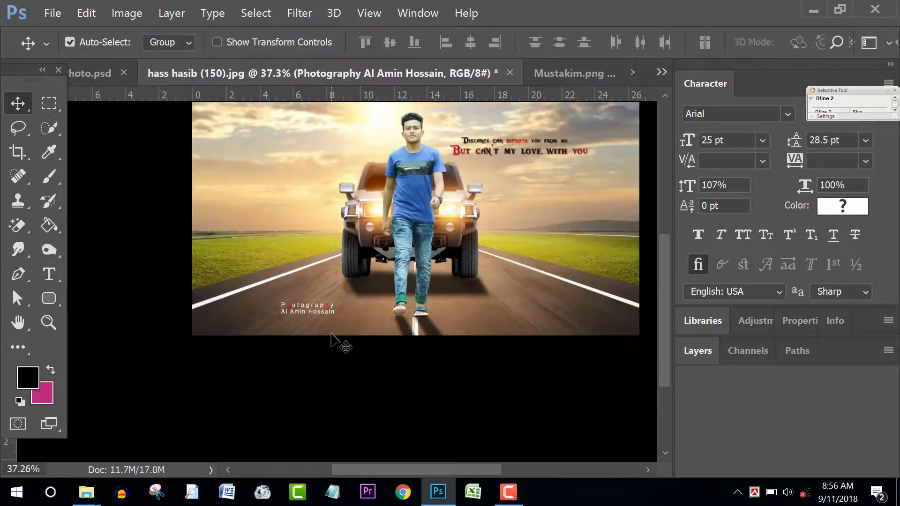
pyautogui.scroll(-3, 331, 334)
pyautogui.scroll(-2, 444, 317)
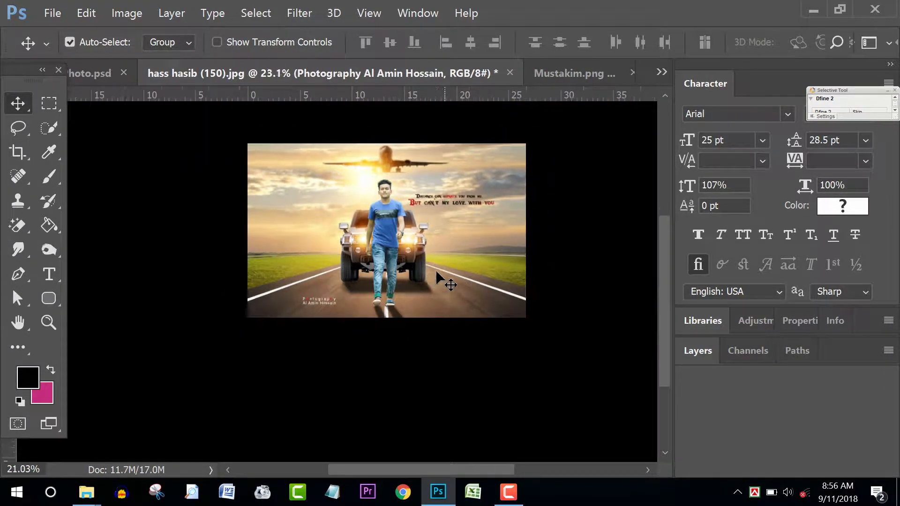
pyautogui.click(18, 151)
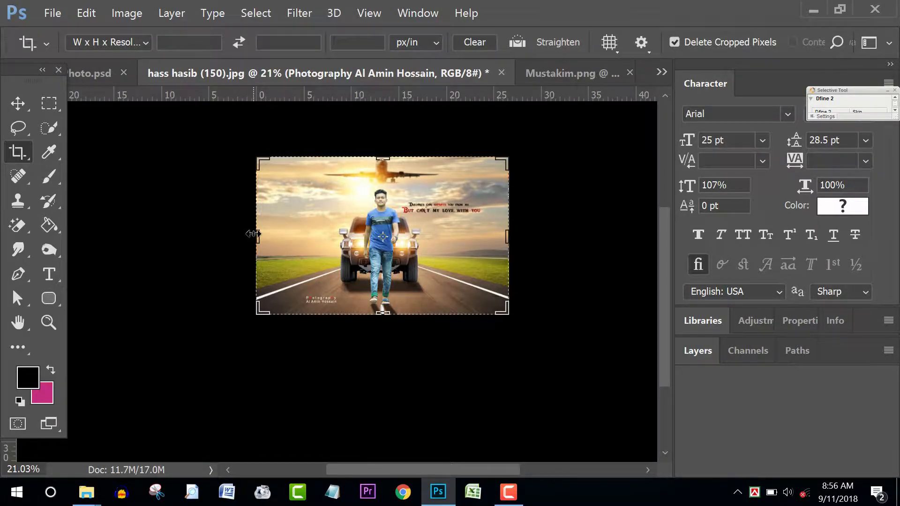
pyautogui.moveTo(253, 233); pyautogui.dragTo(368, 236)
pyautogui.moveTo(490, 235); pyautogui.dragTo(490, 238)
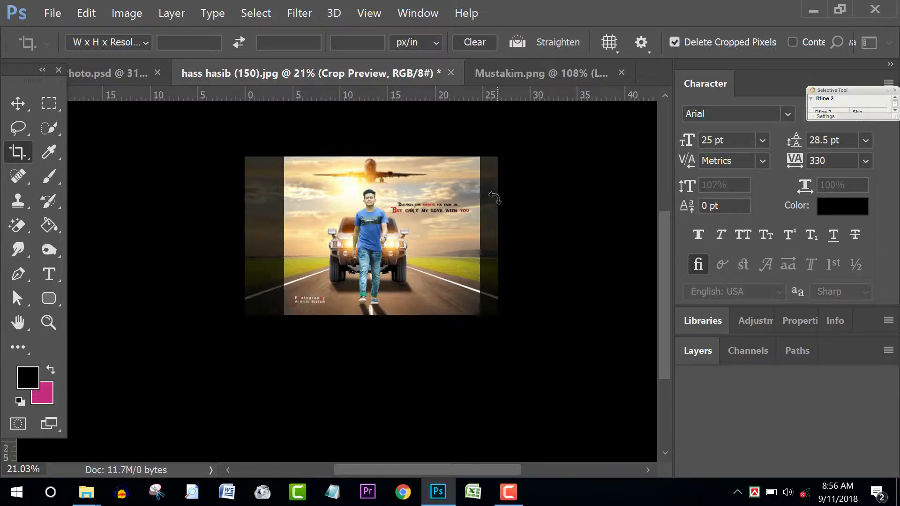
pyautogui.press('Return')
pyautogui.scroll(2, 412, 227)
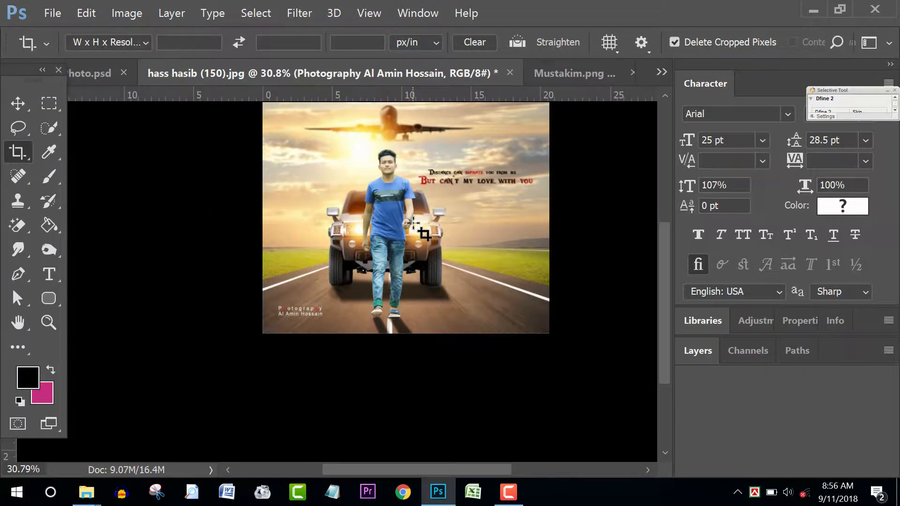
pyautogui.scroll(-1, 412, 223)
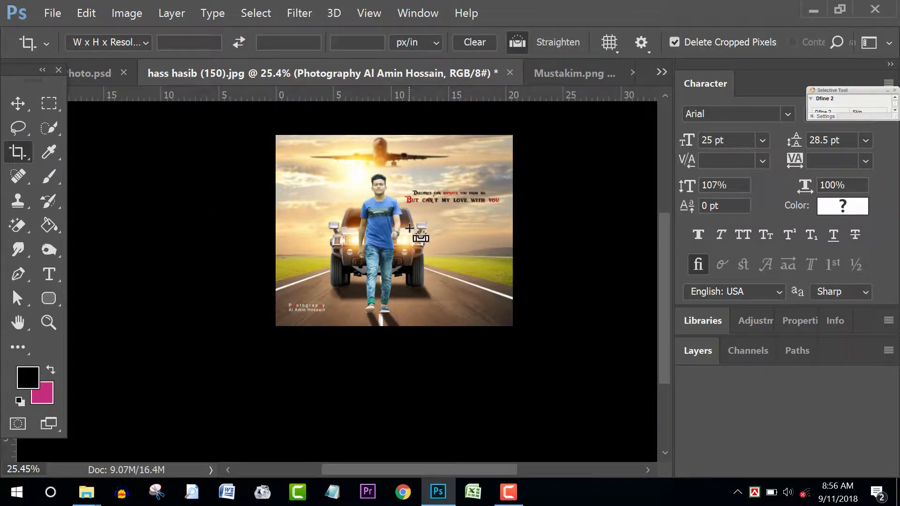
pyautogui.hotkey('ctrl', 'z')
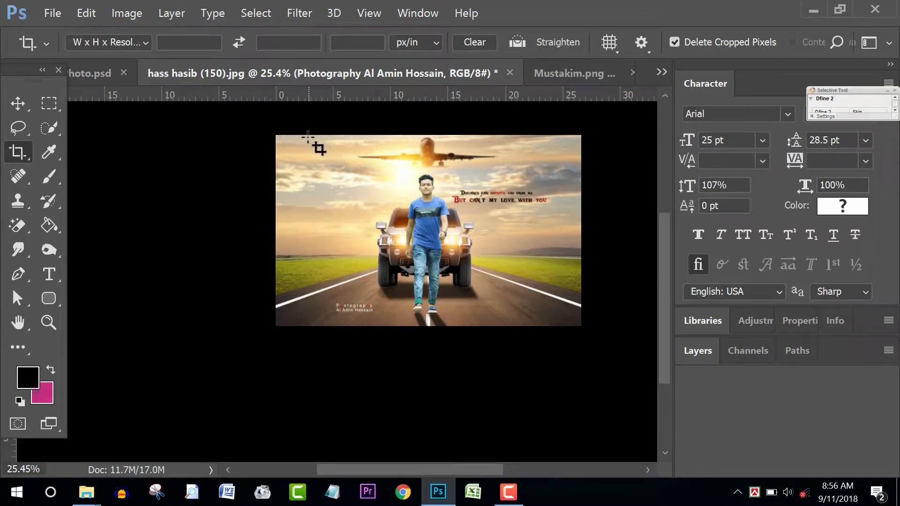
# Step: Draw a new crop frame around the man and Hummer and nudge the photo to centre them
pyautogui.moveTo(307, 136); pyautogui.dragTo(565, 330)
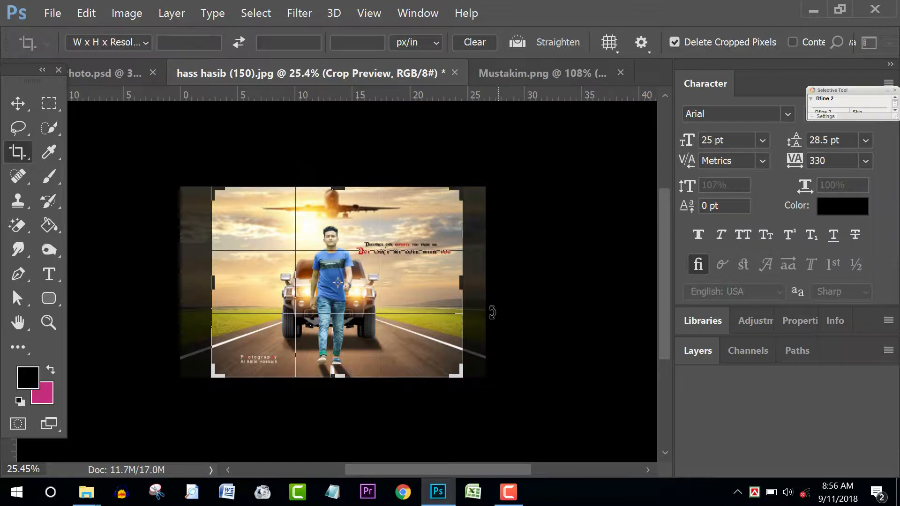
pyautogui.press('Left')
pyautogui.press('Left')
pyautogui.press('Left')
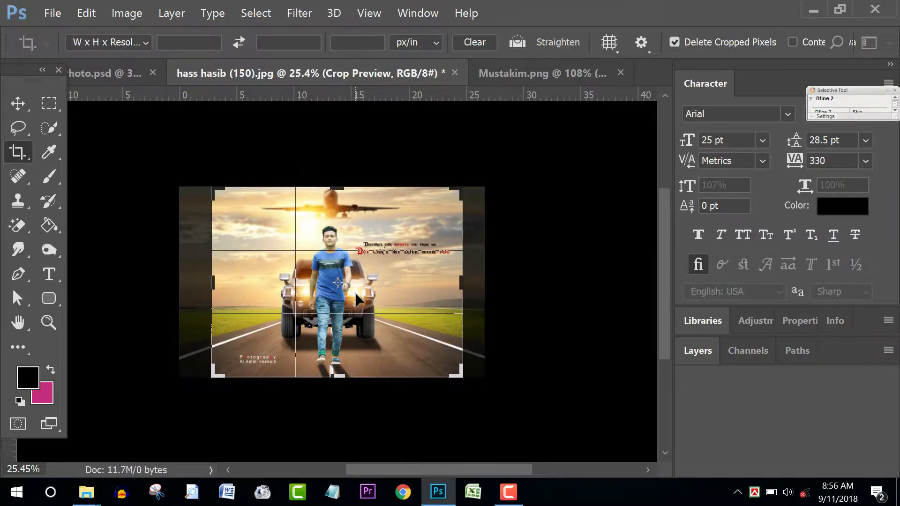
pyautogui.press('Right')
pyautogui.press('Right')
pyautogui.press('Right')
pyautogui.press('Right')
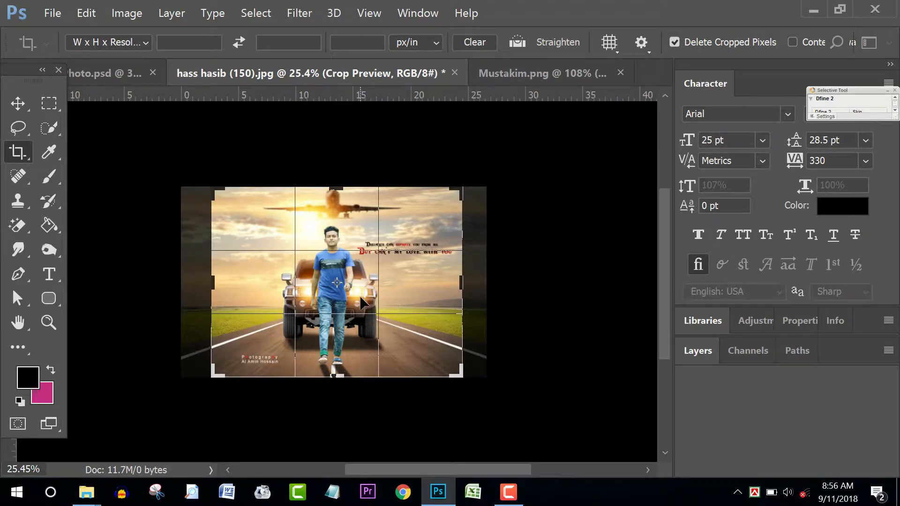
pyautogui.press('Right')
pyautogui.press('Right')
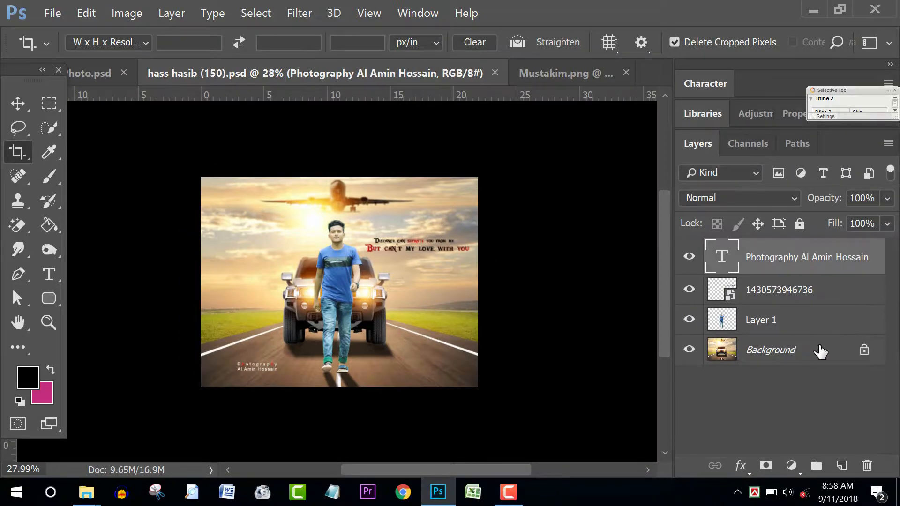
# Step: Select all four layers and merge them into a single layer
pyautogui.click(810, 350)
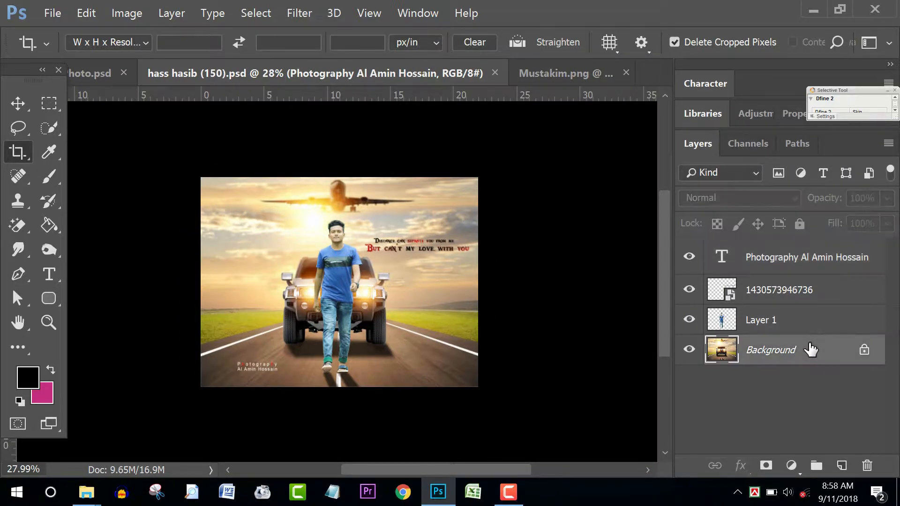
pyautogui.keyDown('shift'); pyautogui.click(818, 262); pyautogui.keyUp('shift')
pyautogui.hotkey('ctrl', 'e')
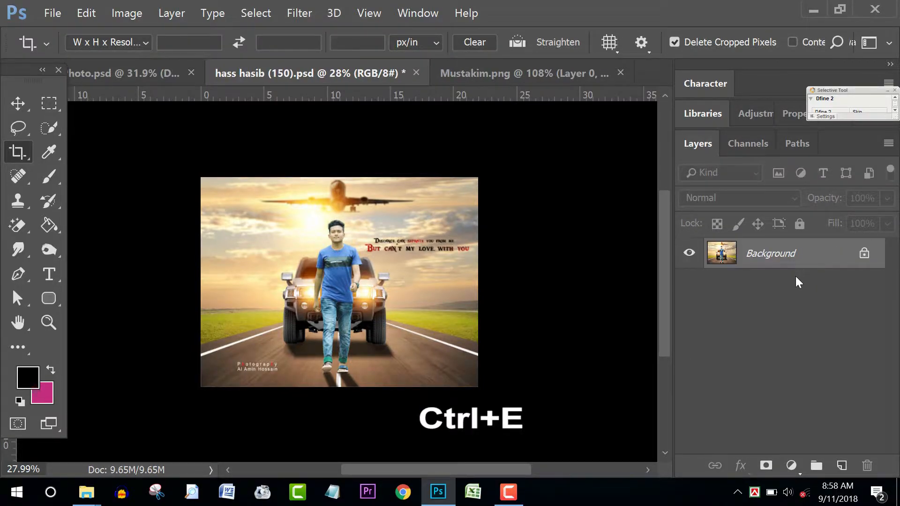
pyautogui.scroll(-1, 340, 294)
pyautogui.scroll(2, 354, 286)
pyautogui.scroll(-2, 354, 286)
pyautogui.scroll(1, 342, 282)
pyautogui.scroll(1, 352, 293)
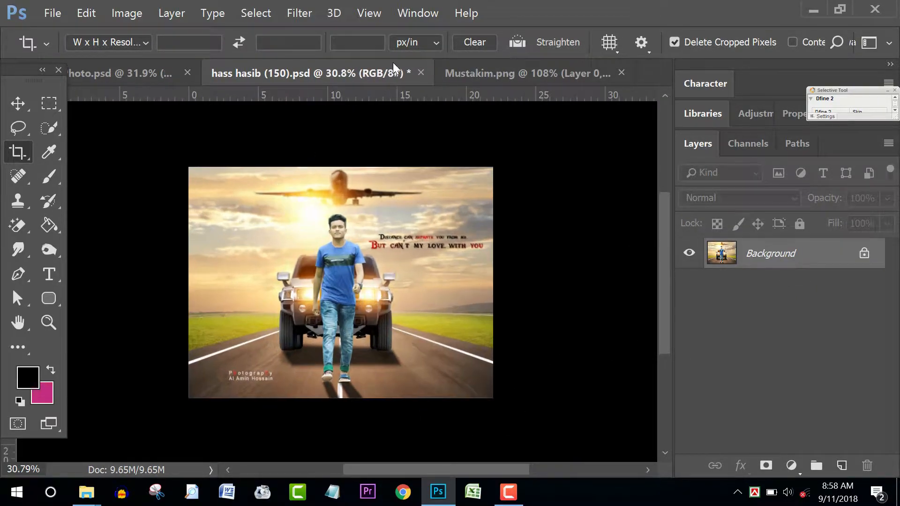
# Step: Add a -40 post-crop vignette in the Camera Raw Filter's Effects panel
pyautogui.click(301, 14)
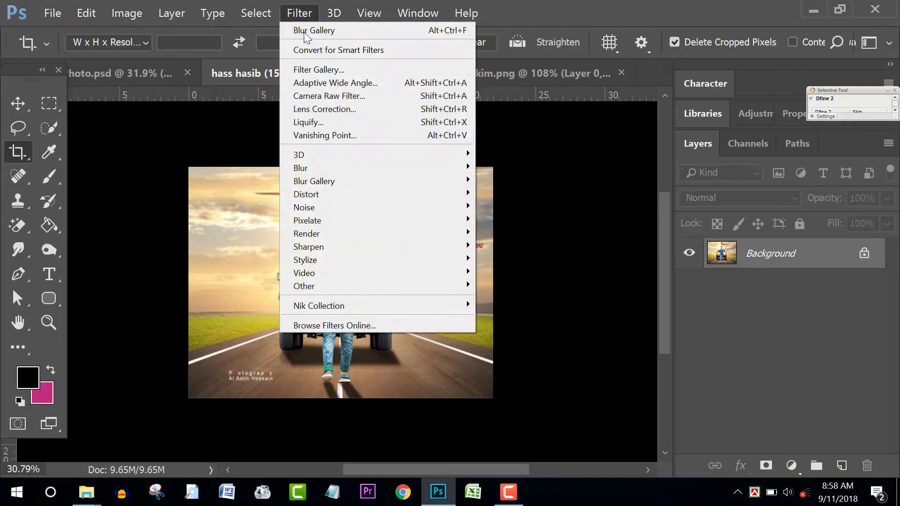
pyautogui.click(325, 96)
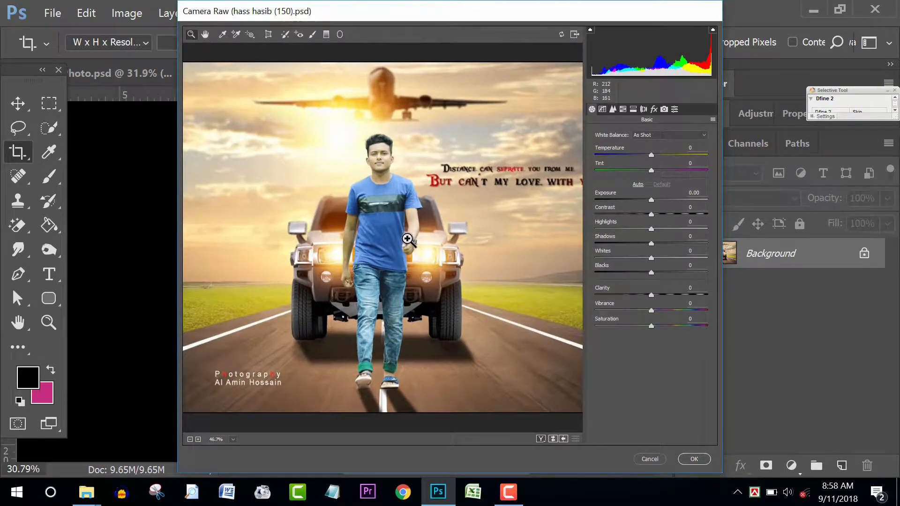
pyautogui.click(654, 108)
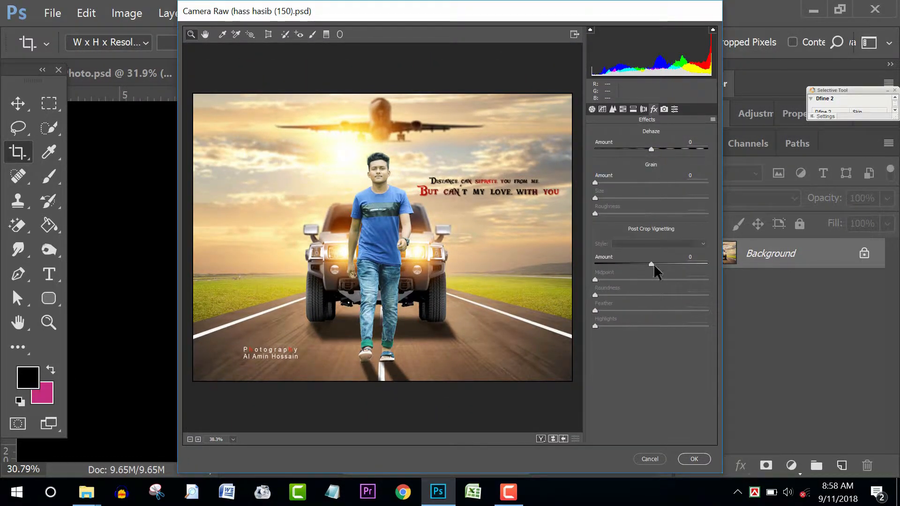
pyautogui.moveTo(651, 263); pyautogui.dragTo(689, 301)
# Step: Apply the vignette and save as Muss.jpg at maximum JPEG quality, replacing the existing file
pyautogui.click(694, 459)
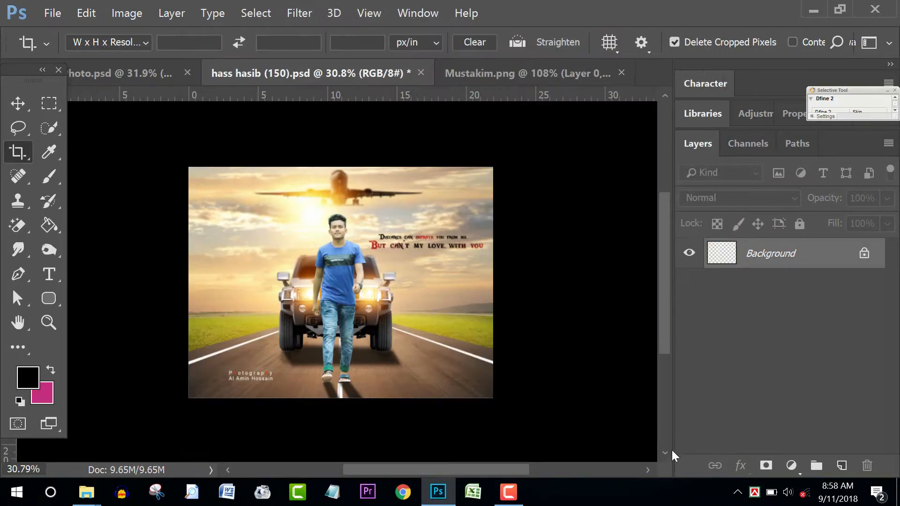
pyautogui.scroll(2, 422, 302)
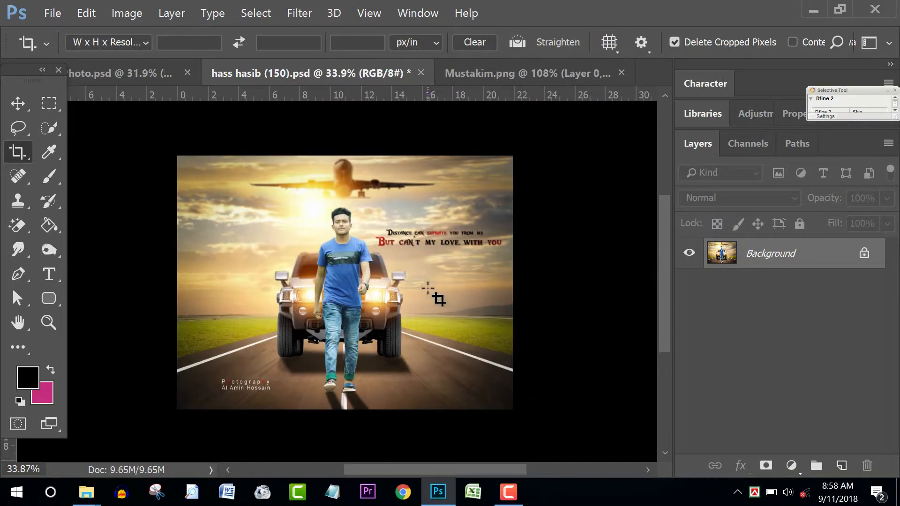
pyautogui.hotkey('ctrl', 's')
pyautogui.click(212, 280)
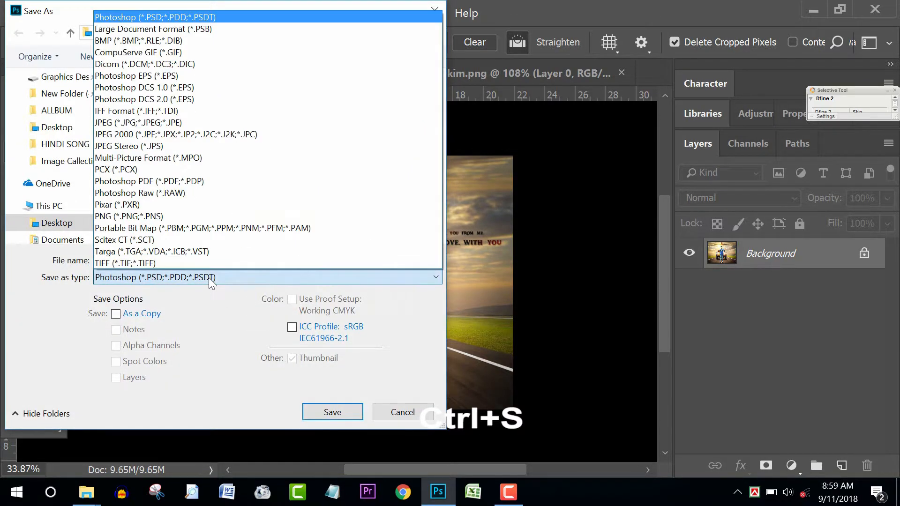
pyautogui.click(133, 122)
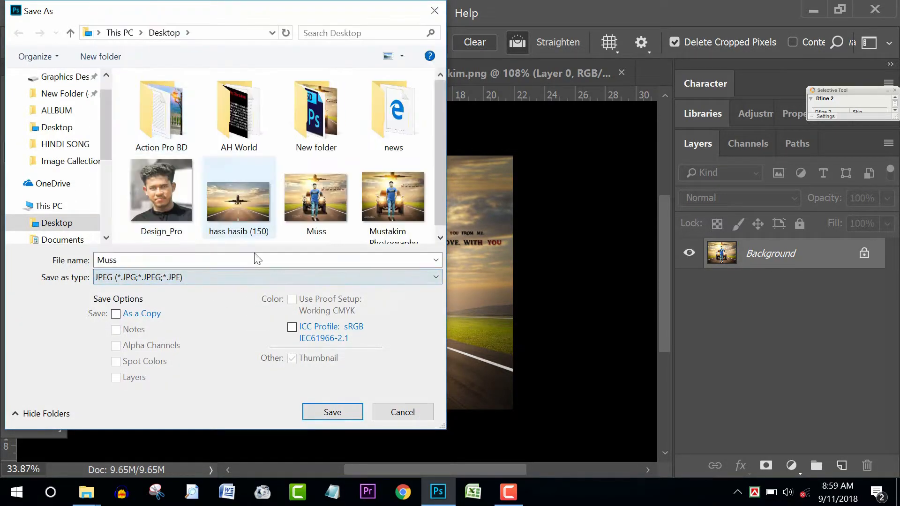
pyautogui.click(333, 412)
pyautogui.click(496, 247)
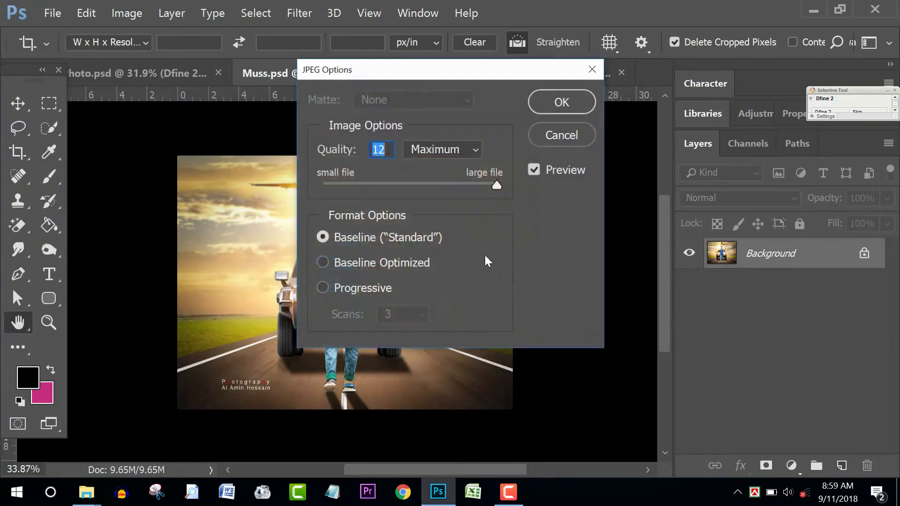
pyautogui.click(551, 103)
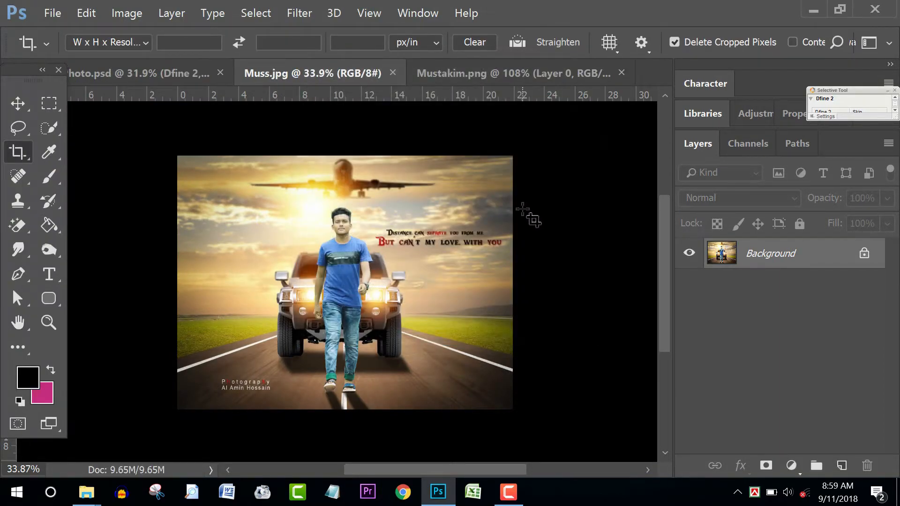
pyautogui.scroll(-3, 408, 314)
pyautogui.scroll(4, 419, 309)
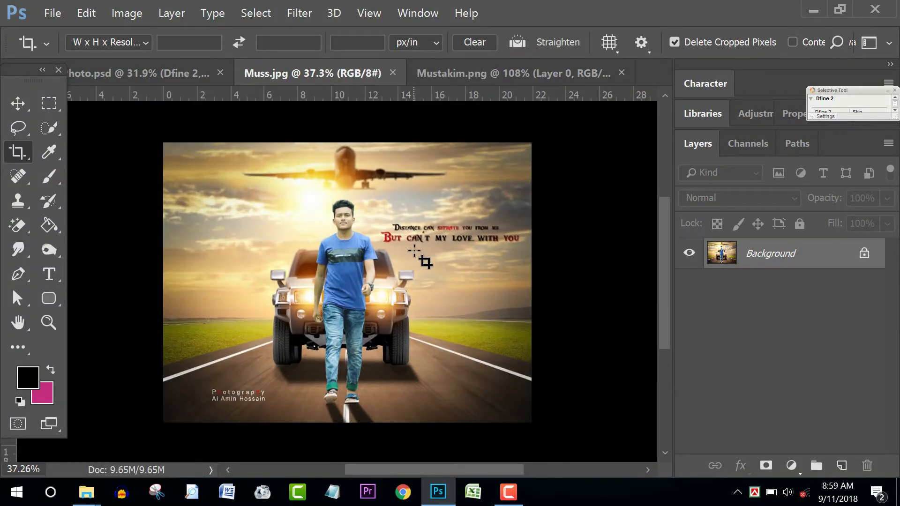